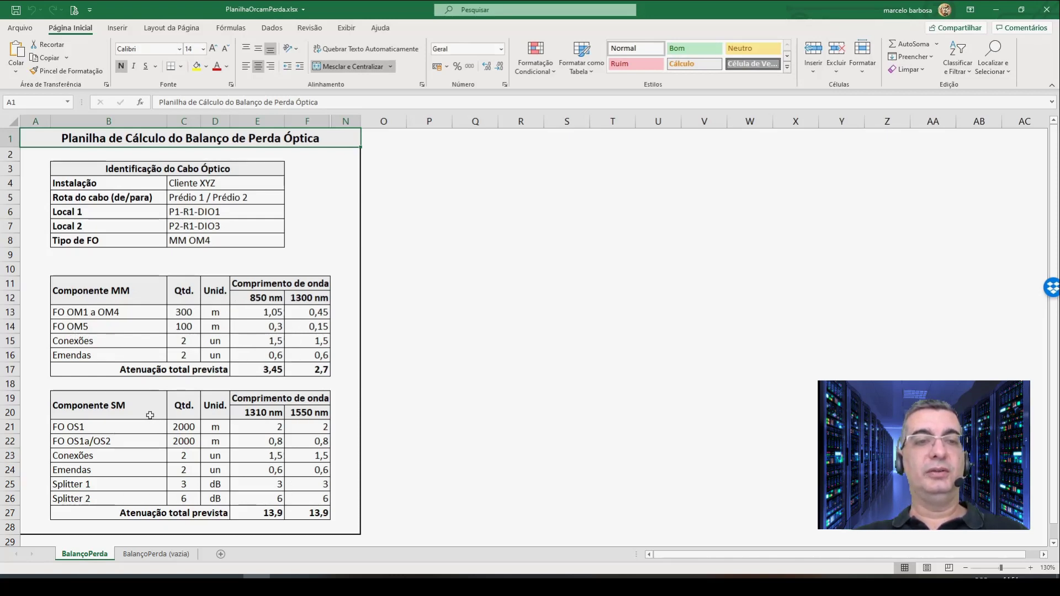
# Clear all the Qtd. values in the Componente MM and Componente SM tables
pyautogui.moveTo(183, 311); pyautogui.dragTo(182, 362)
pyautogui.press('Delete')
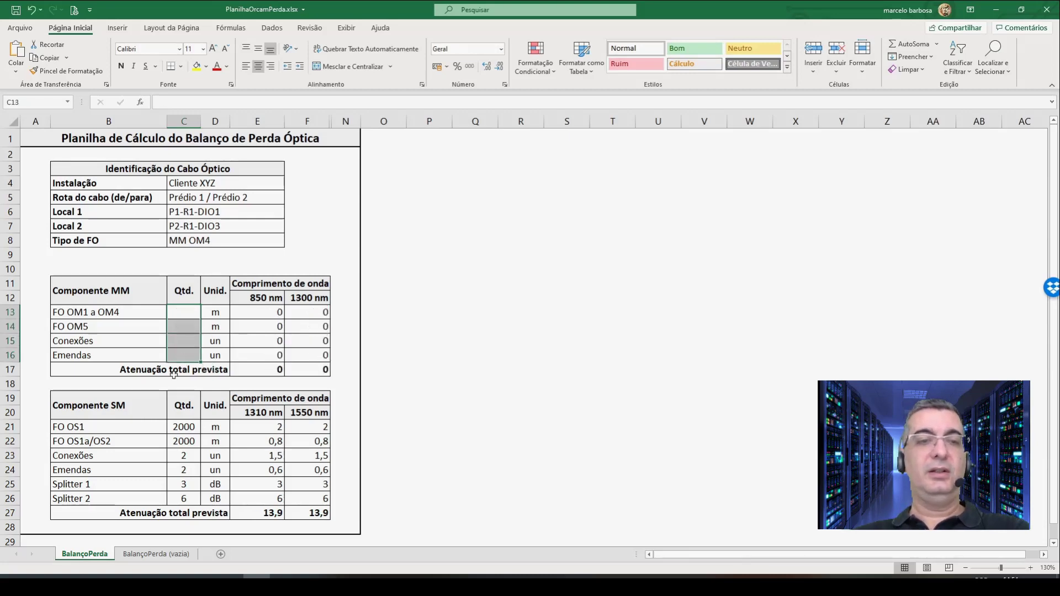
pyautogui.moveTo(185, 428); pyautogui.dragTo(181, 495)
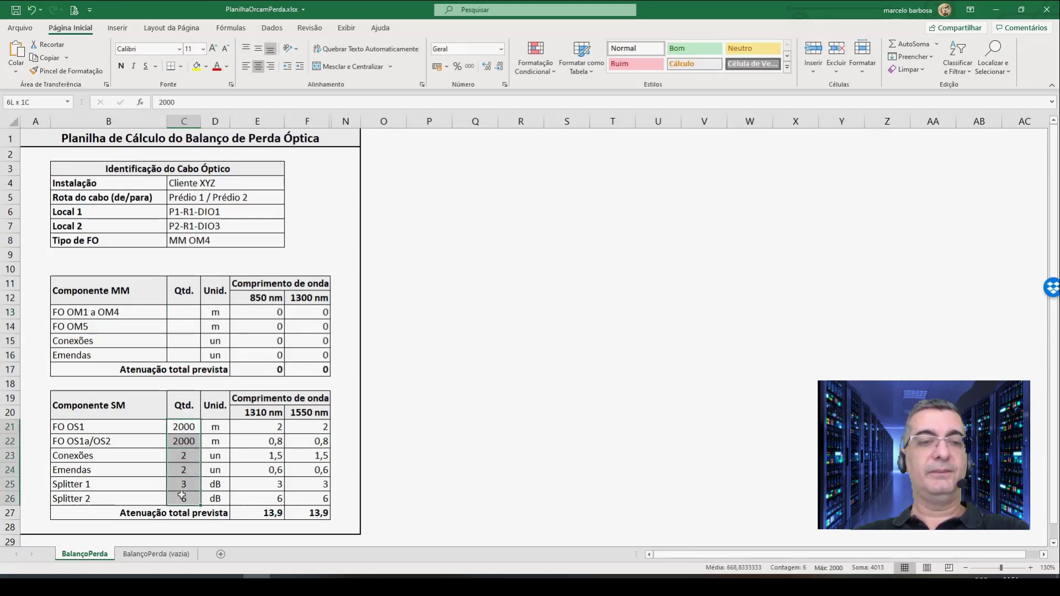
pyautogui.press('Delete')
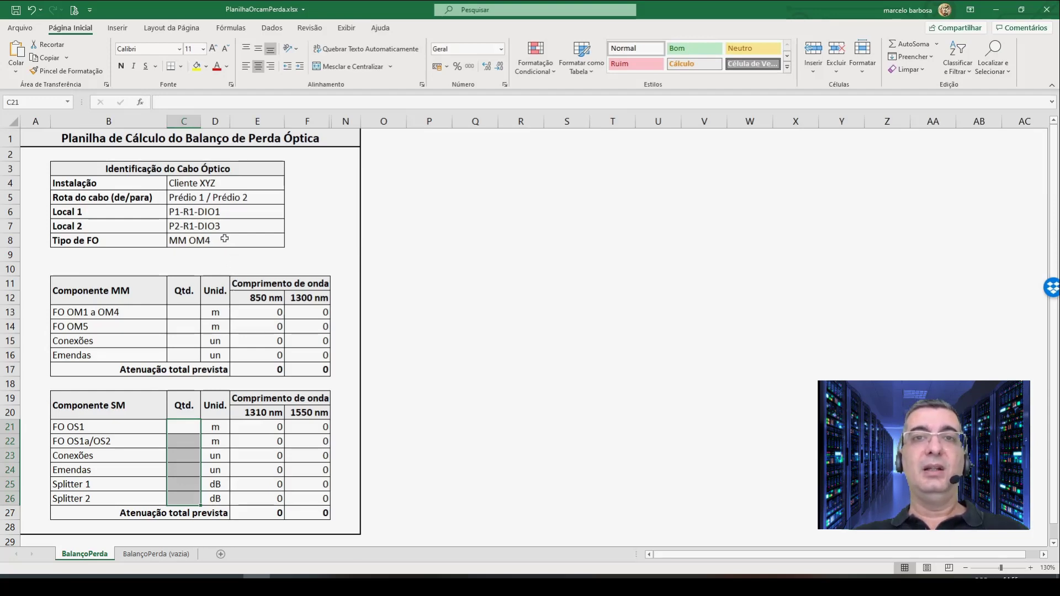
pyautogui.click(234, 243)
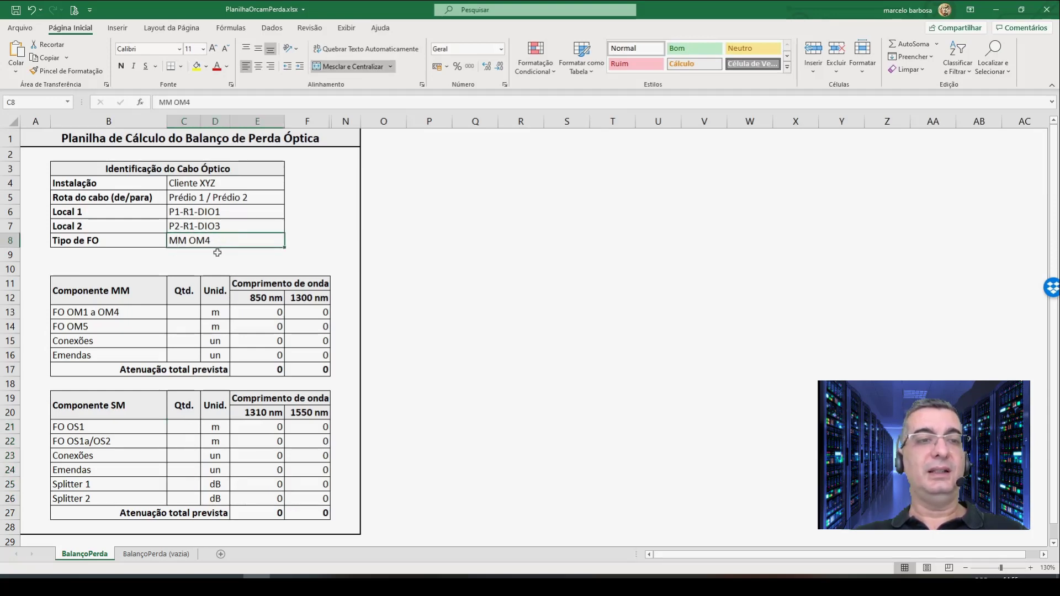
pyautogui.click(179, 314)
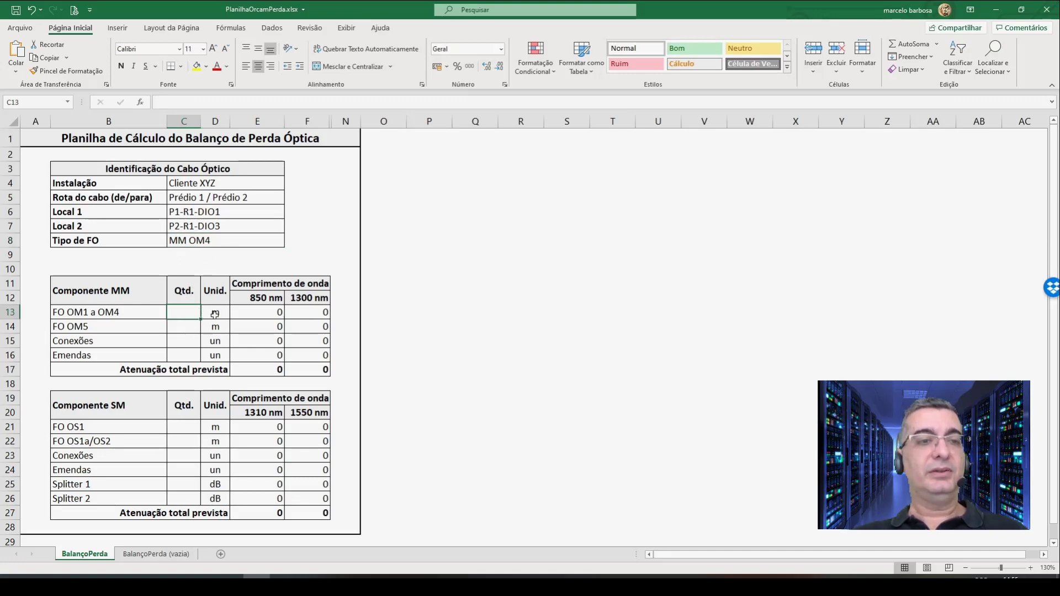
pyautogui.click(187, 343)
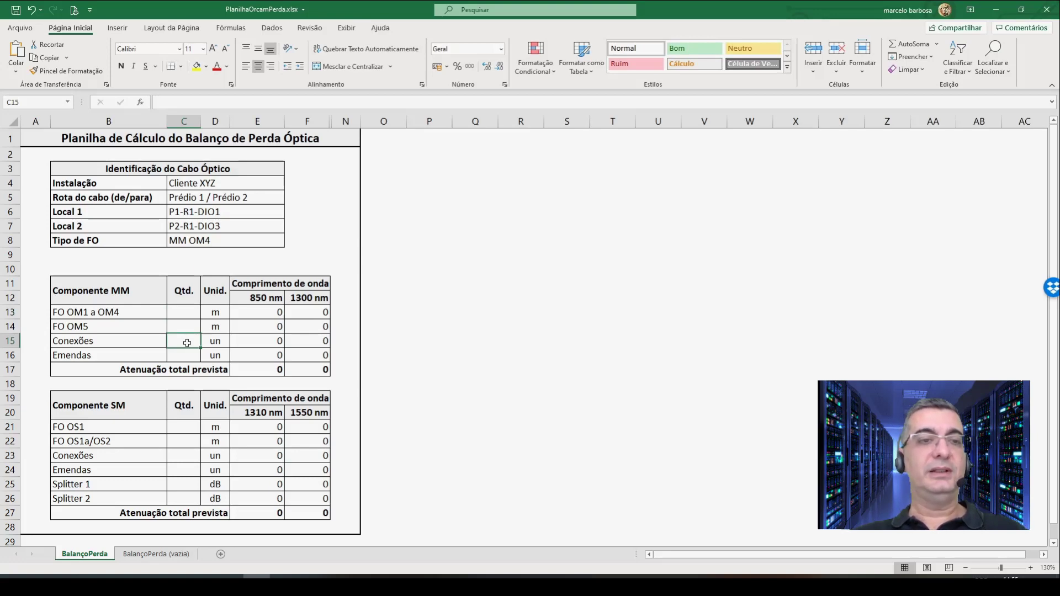
pyautogui.click(188, 358)
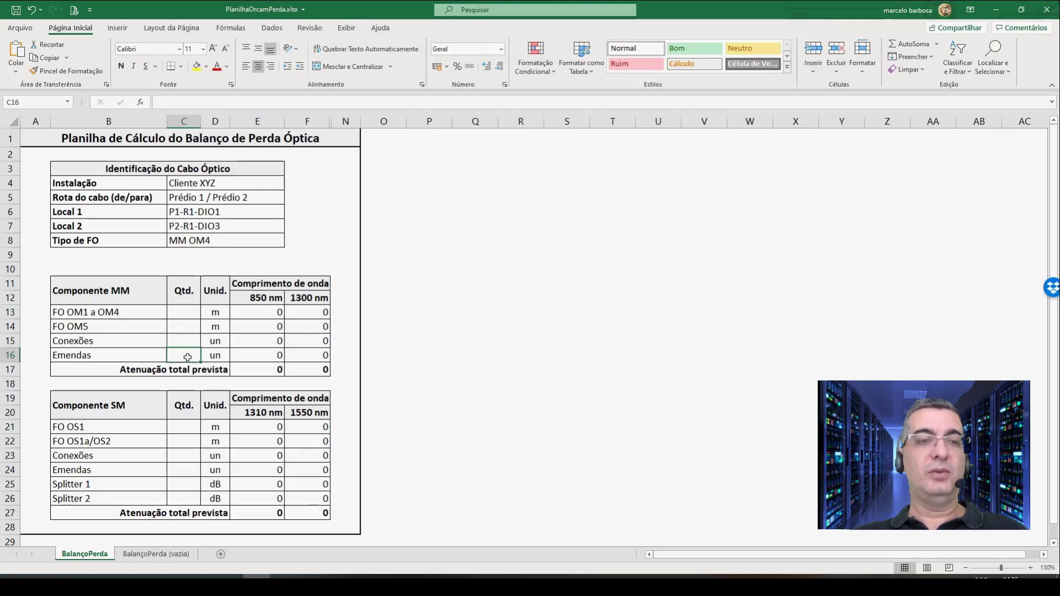
pyautogui.click(185, 326)
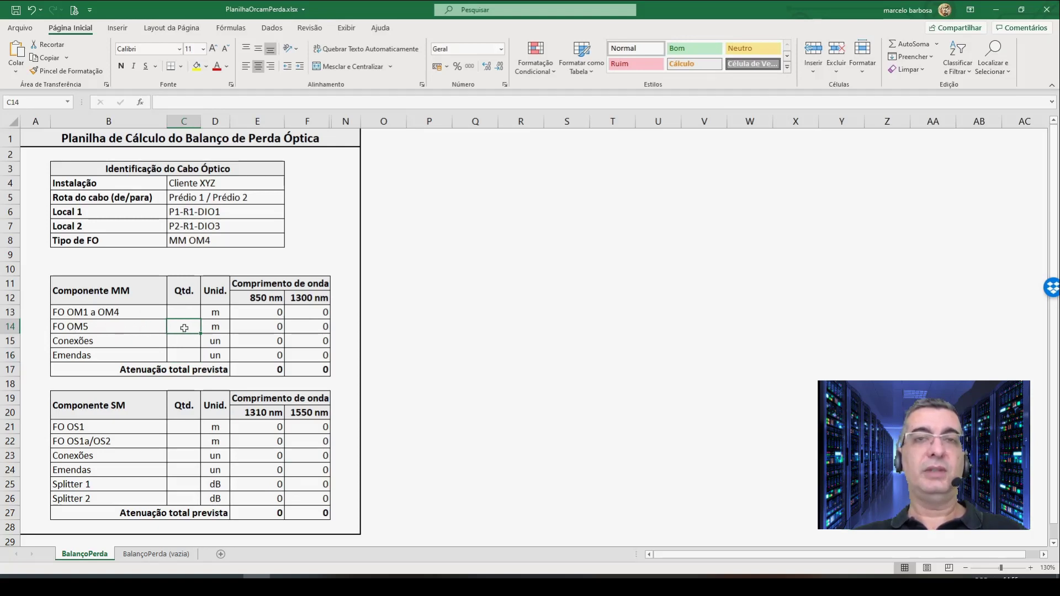
# Fill in the Componente MM quantities: 200 m for FO OM1 a OM4, 2 for Conexões and 2 for Emendas
pyautogui.click(184, 313)
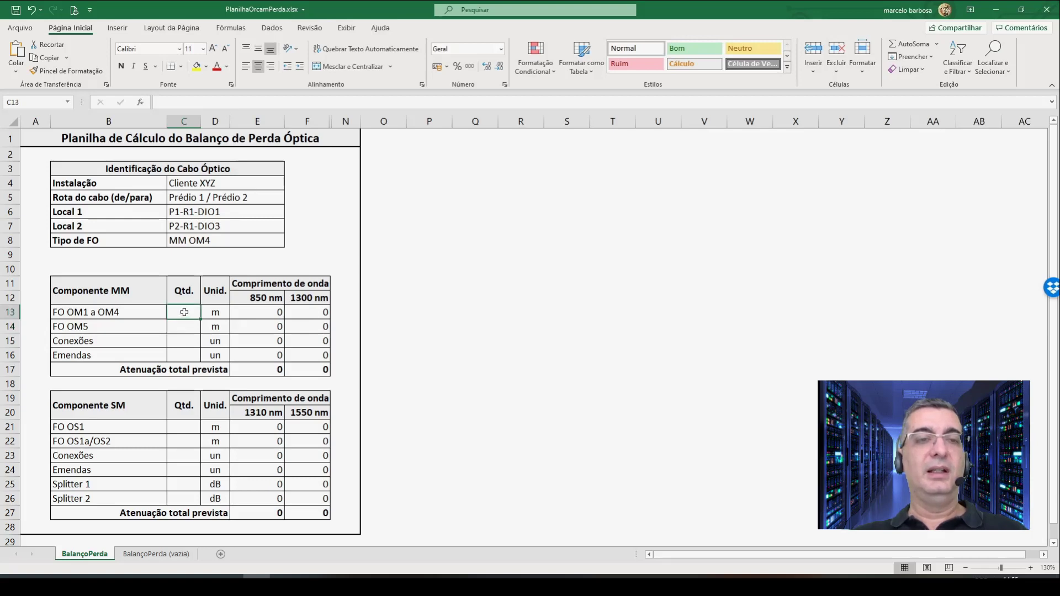
pyautogui.write('200')
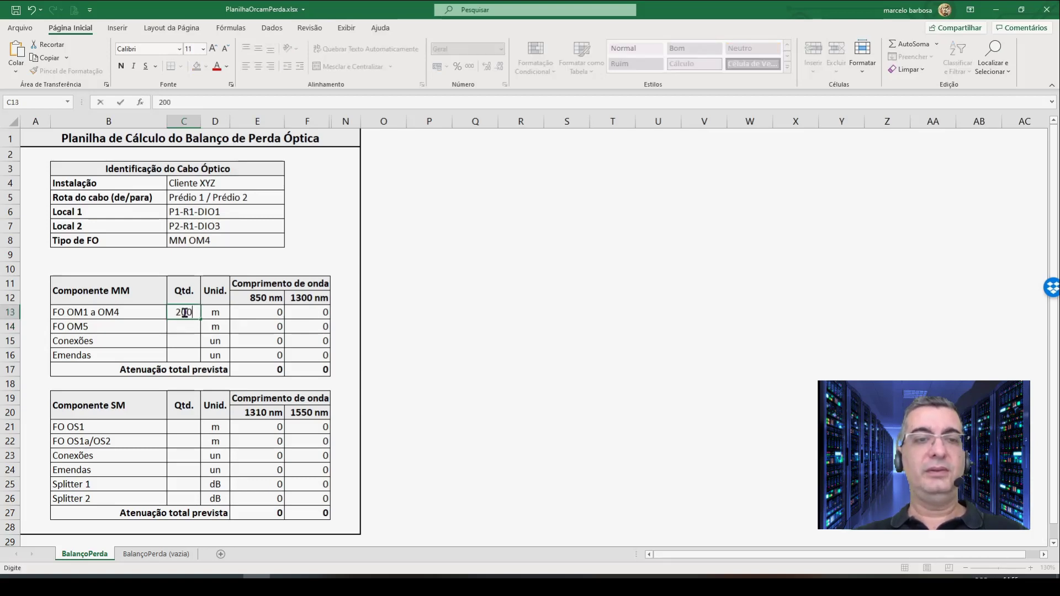
pyautogui.press('Return')
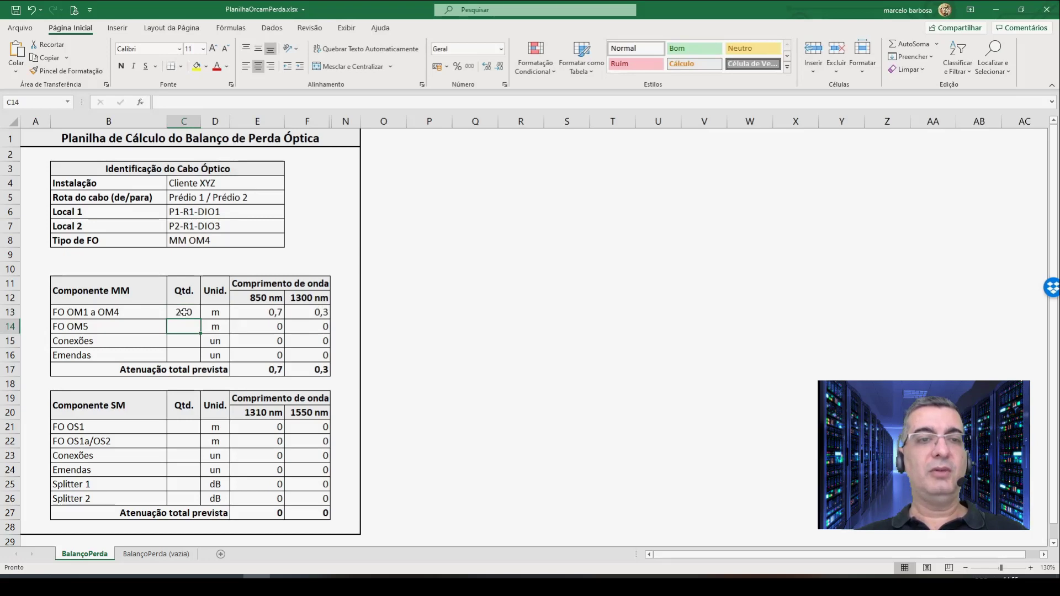
pyautogui.press('Return')
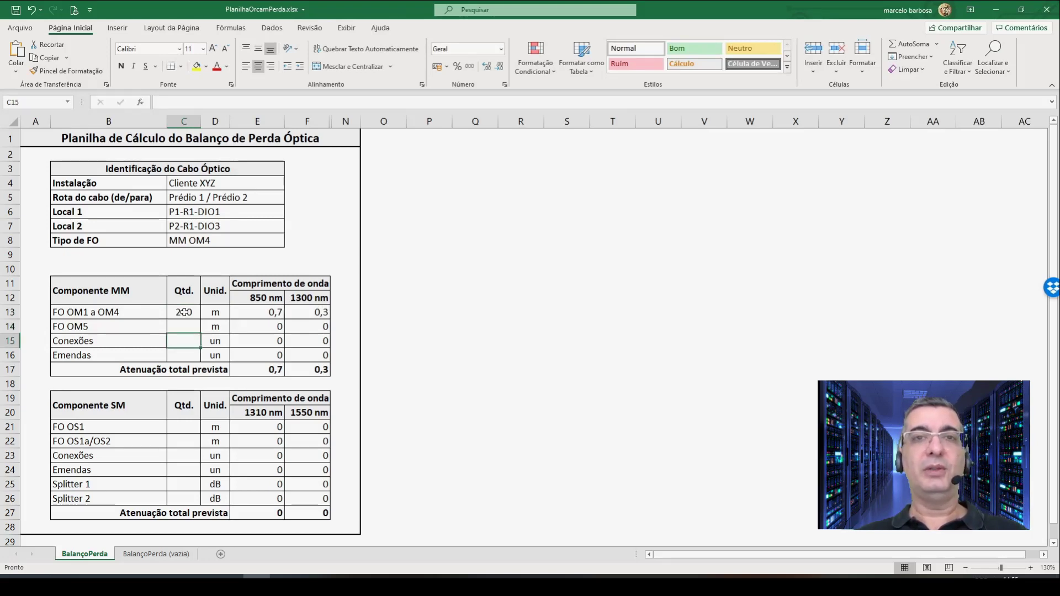
pyautogui.write('2')
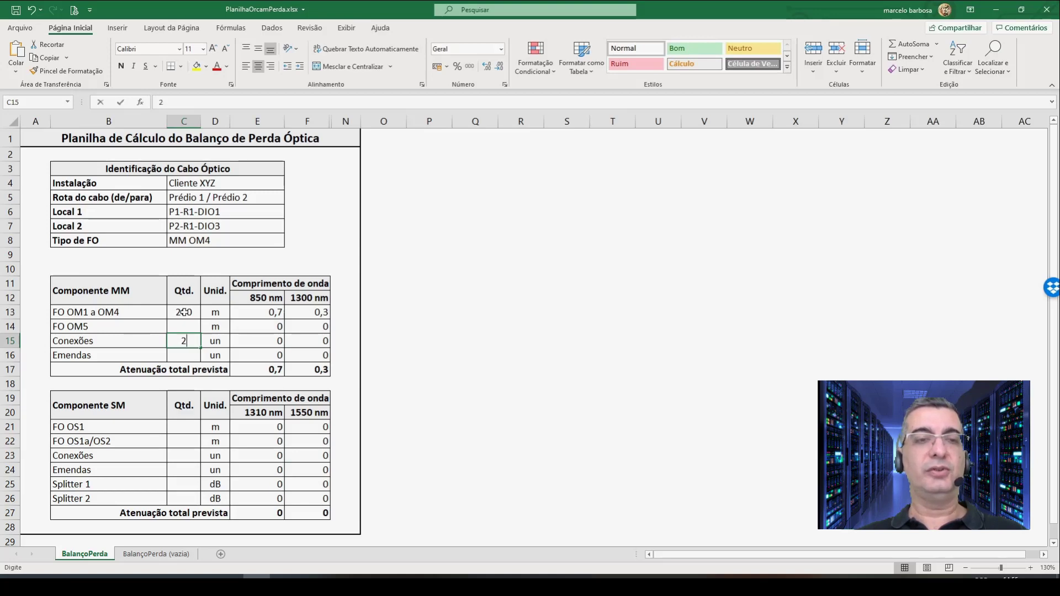
pyautogui.press('Return')
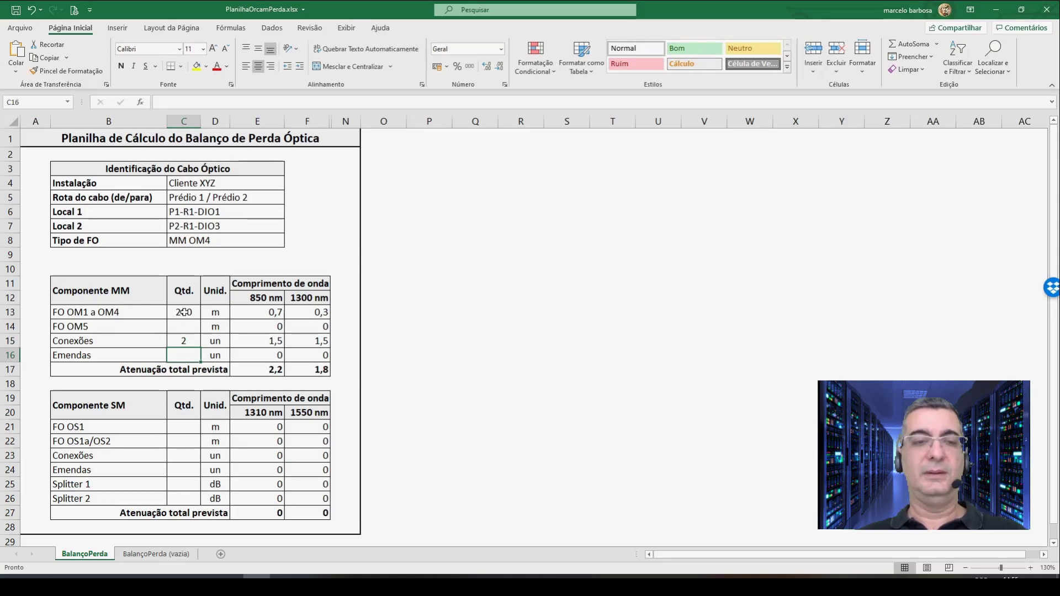
pyautogui.write('2')
pyautogui.press('Return')
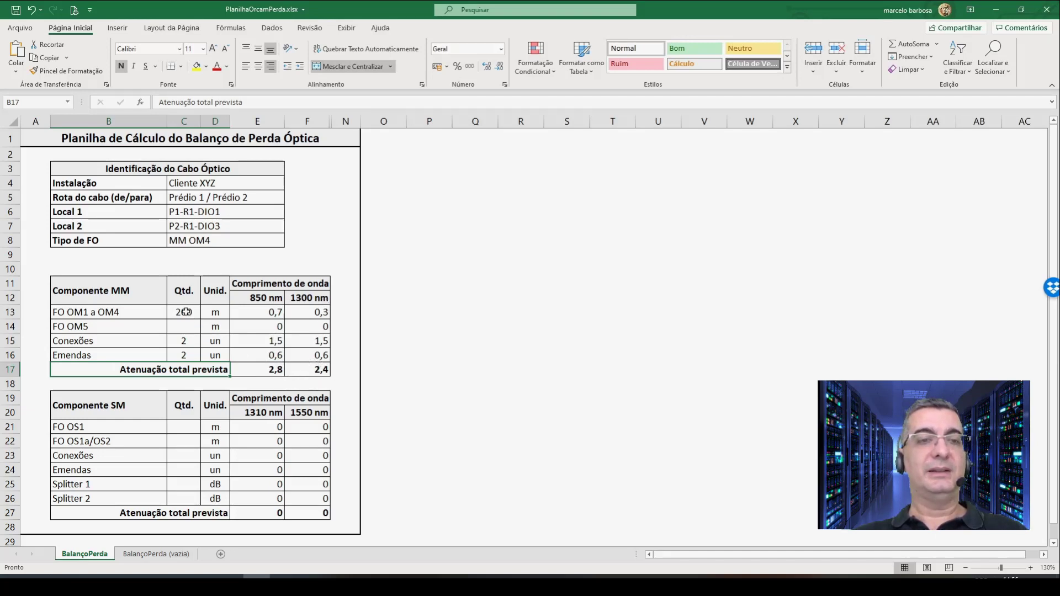
# Clear the Componente MM quantities and set Tipo de FO to SM OS2 in the cable identification table
pyautogui.moveTo(186, 312); pyautogui.dragTo(186, 353)
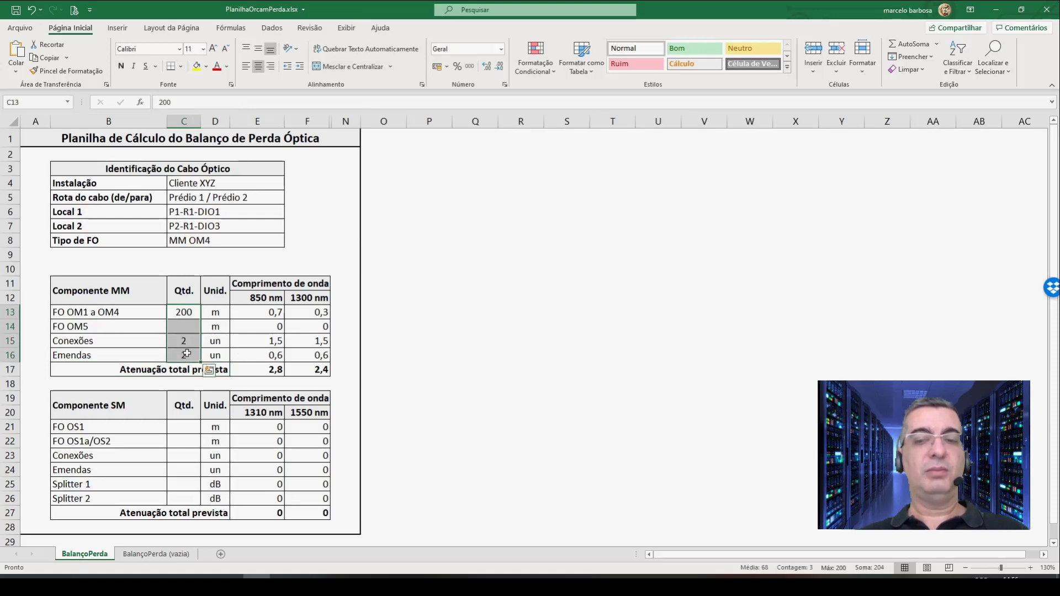
pyautogui.press('Delete')
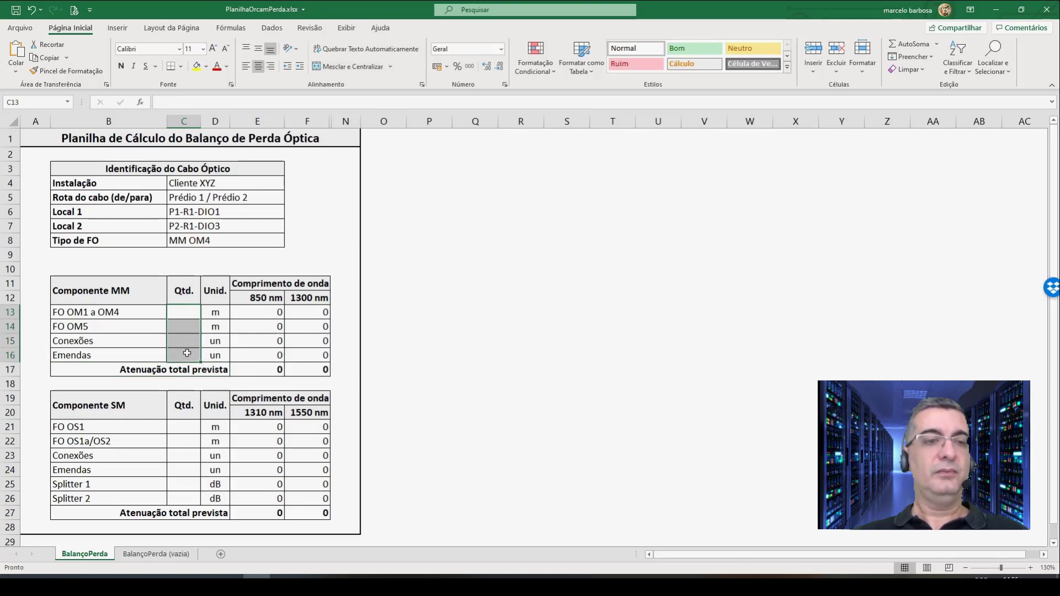
pyautogui.click(215, 241)
pyautogui.write('SM')
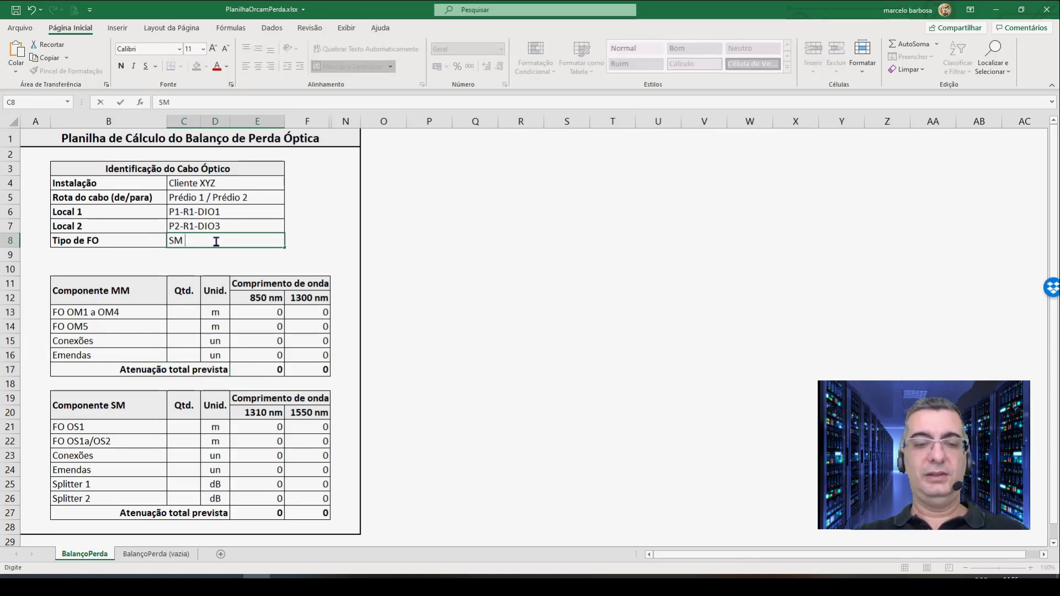
pyautogui.write(' OS2')
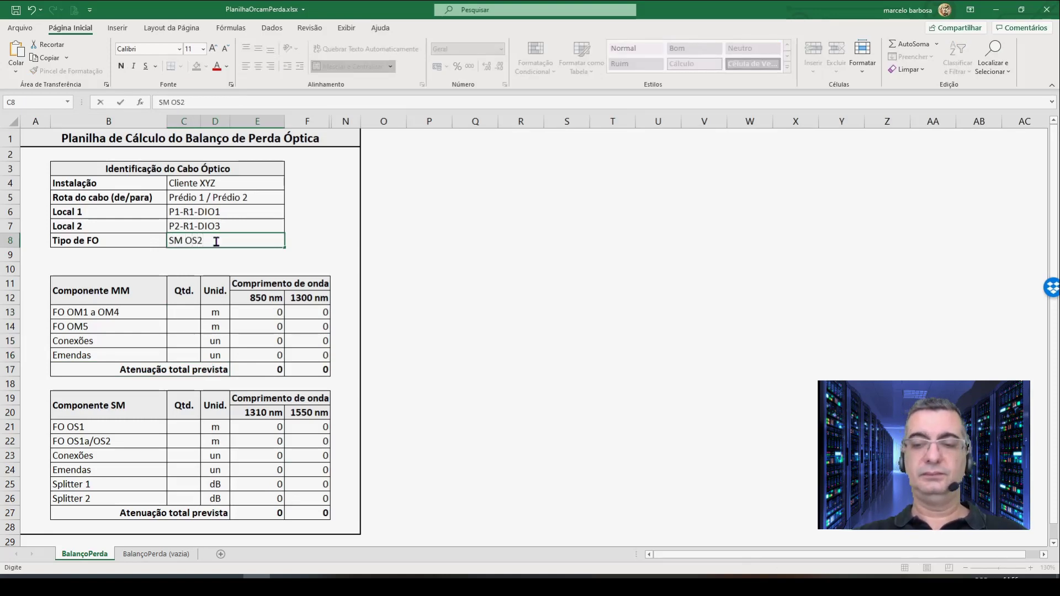
pyautogui.press('Return')
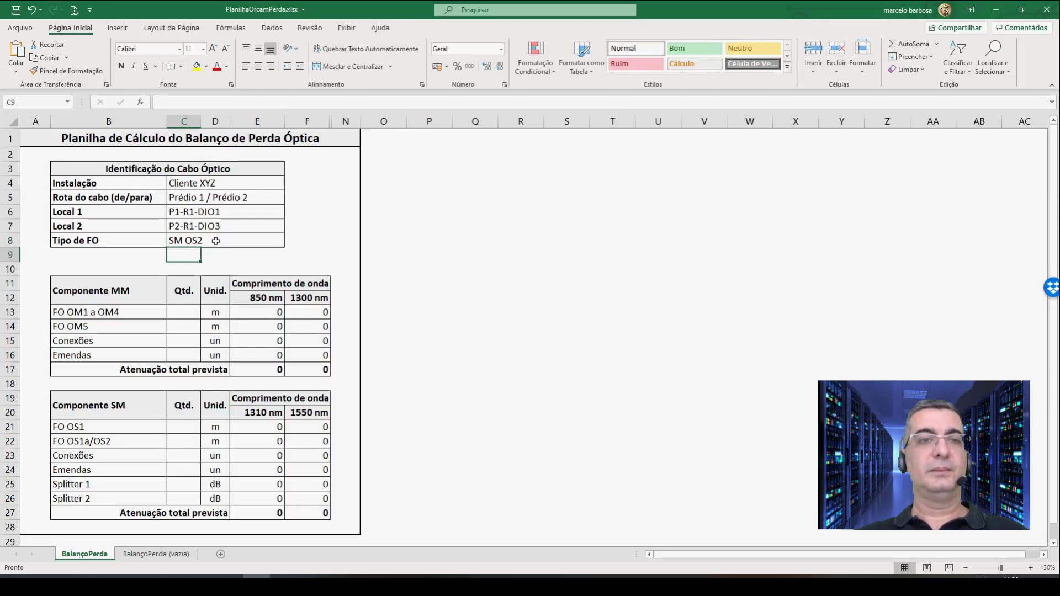
# Fill in the Componente SM quantities: 1500 m for FO OS1a/OS2, 2 for Conexões and 4 for Emendas
pyautogui.click(186, 441)
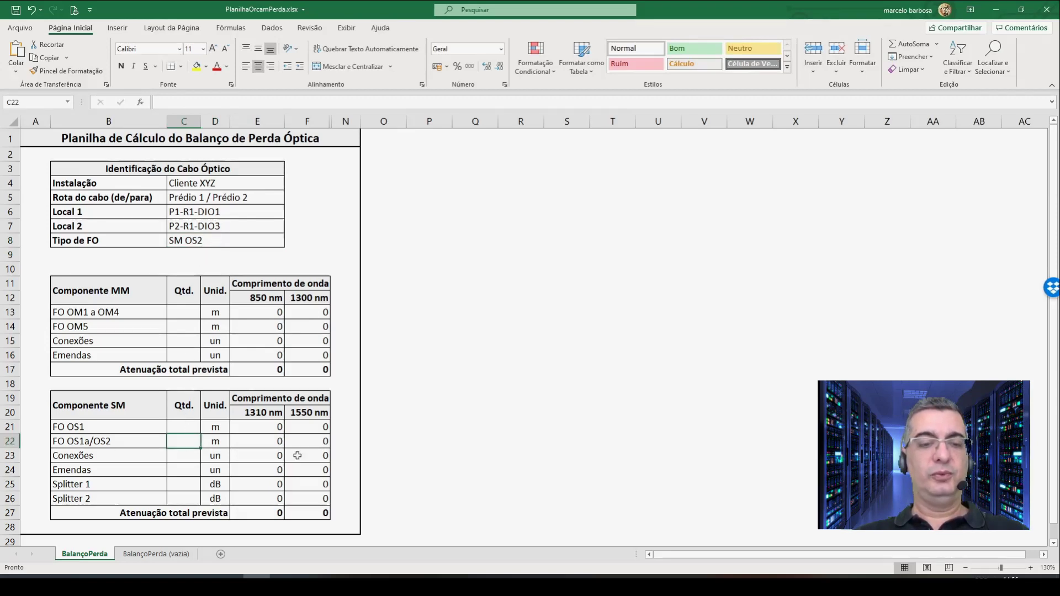
pyautogui.write('1500')
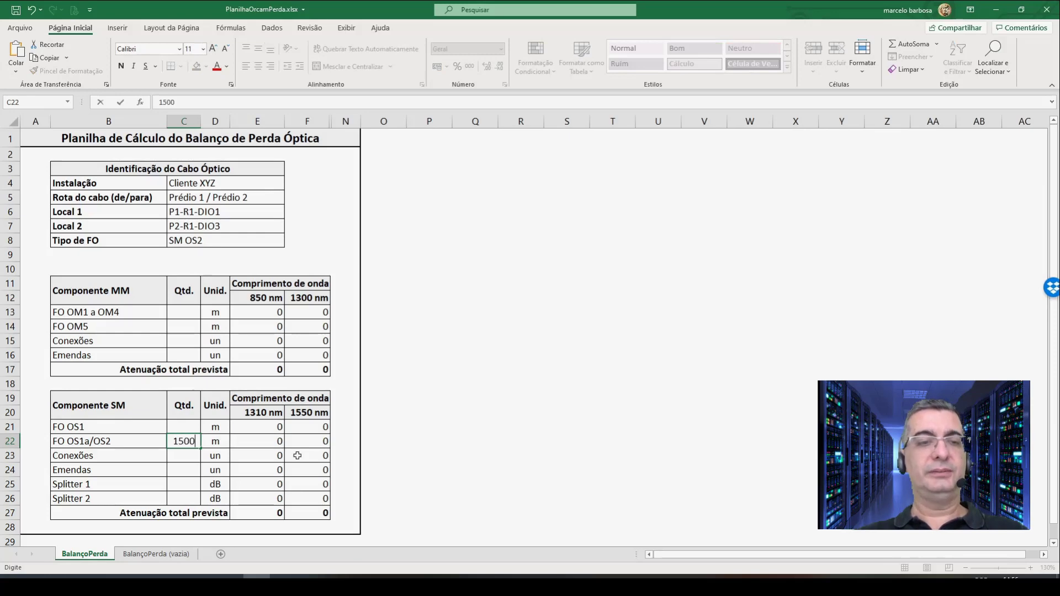
pyautogui.press('Return')
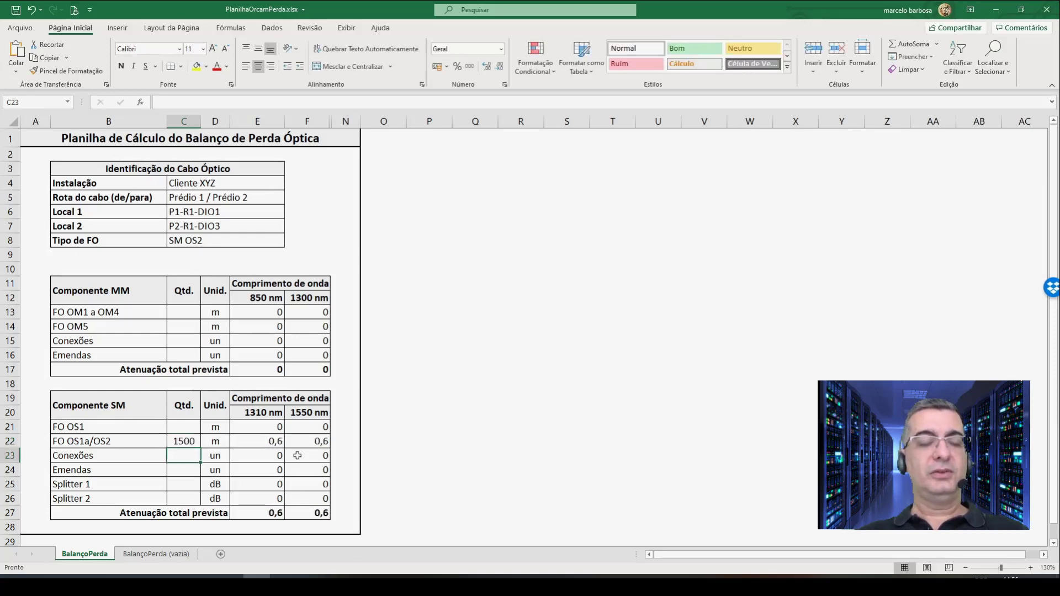
pyautogui.write('2')
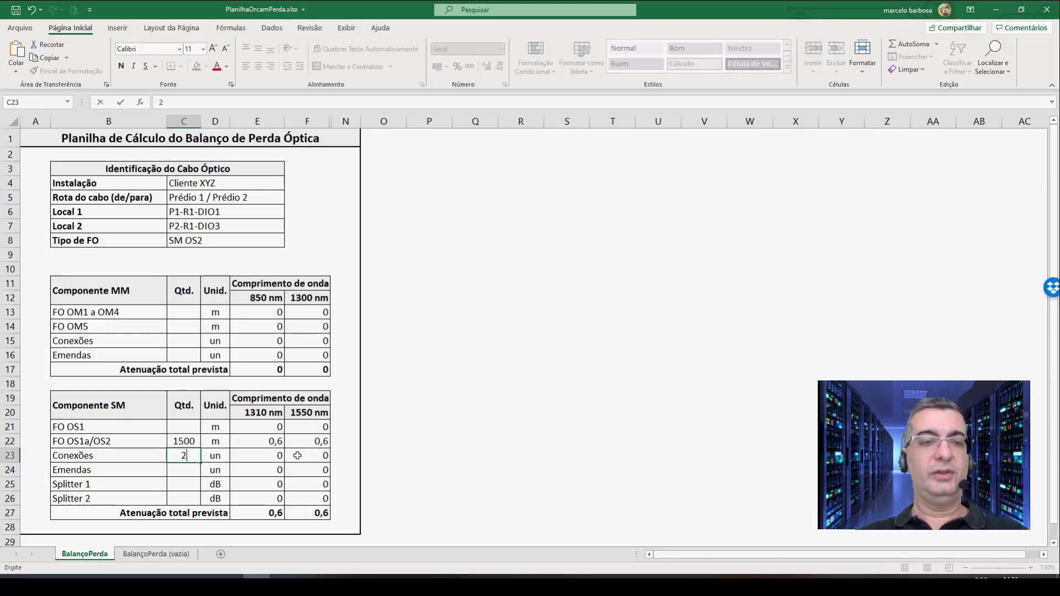
pyautogui.press('Return')
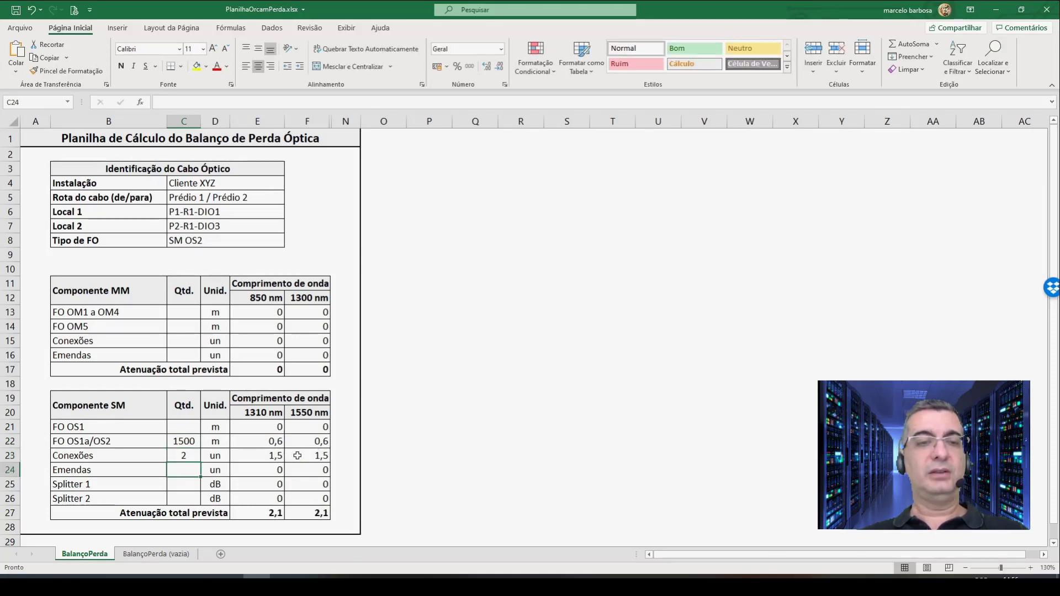
pyautogui.write('4')
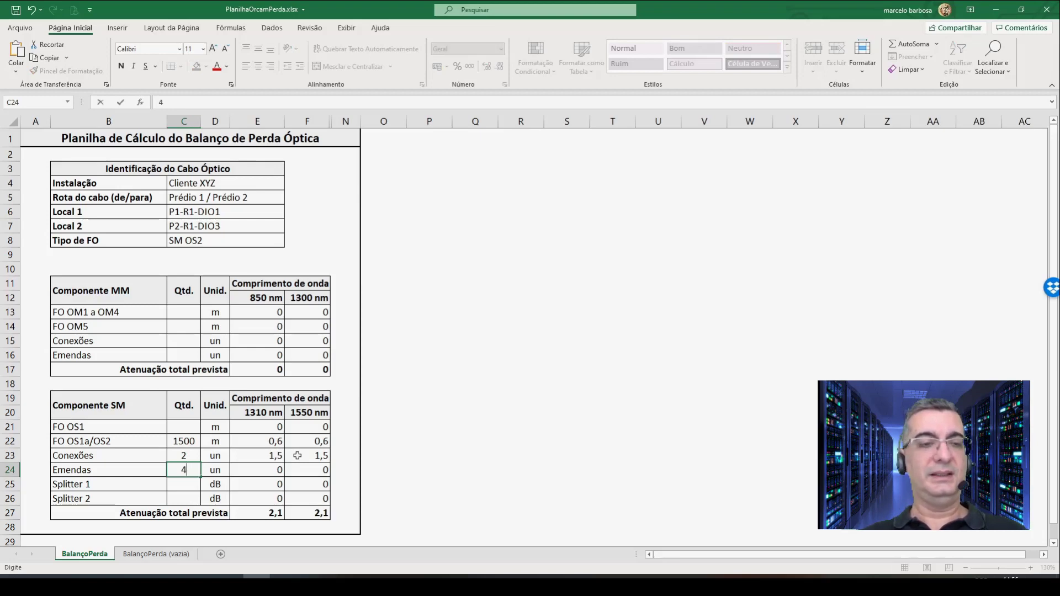
pyautogui.press('Return')
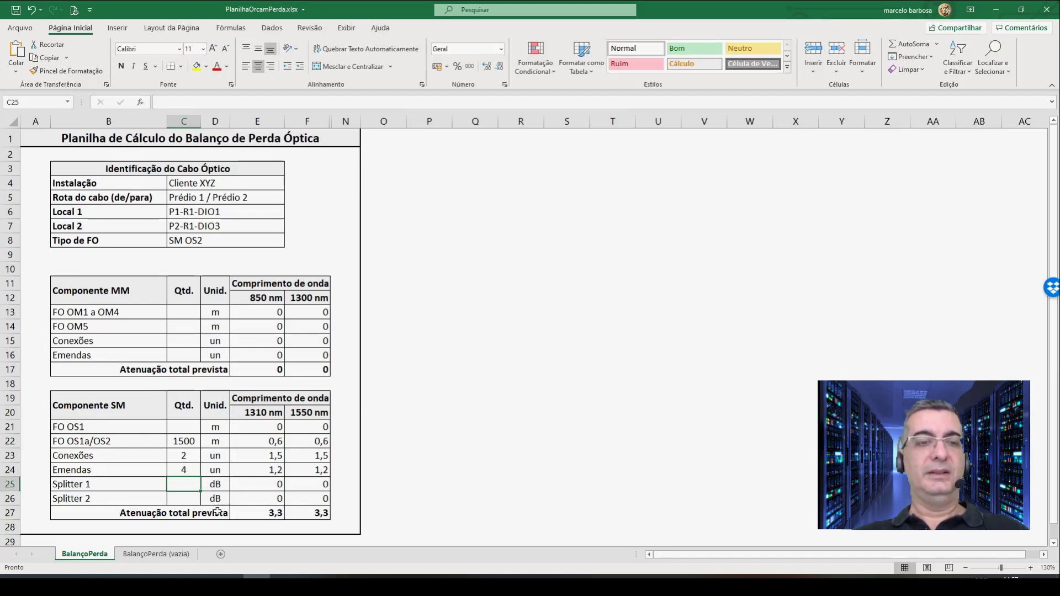
# On the BalançoPerda (vazia) sheet, enter =C13*I4/1000 as the FO OM1 a OM4 attenuation at 850 nm
pyautogui.click(155, 553)
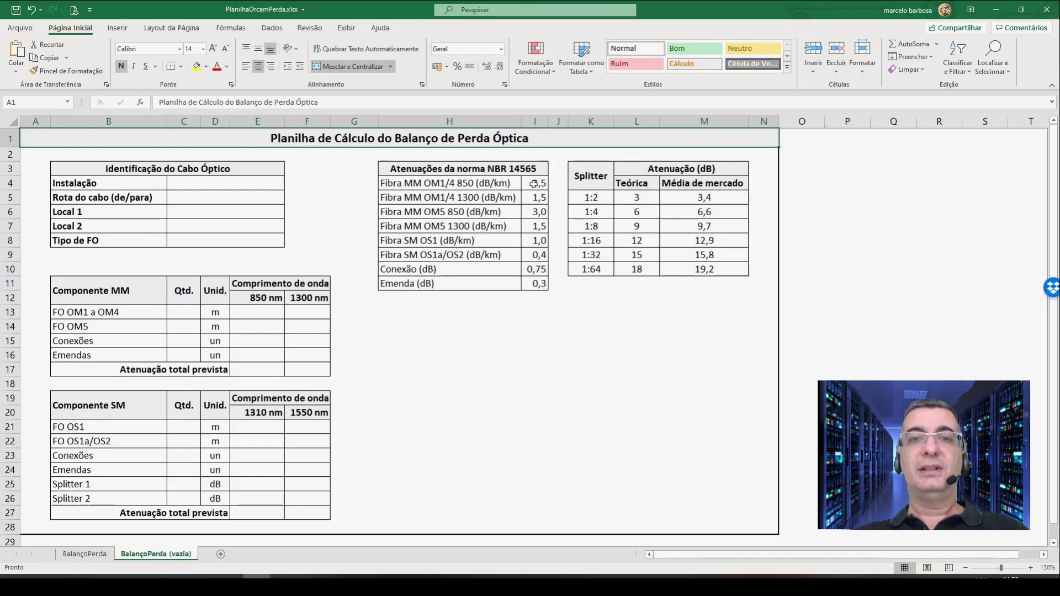
pyautogui.click(533, 184)
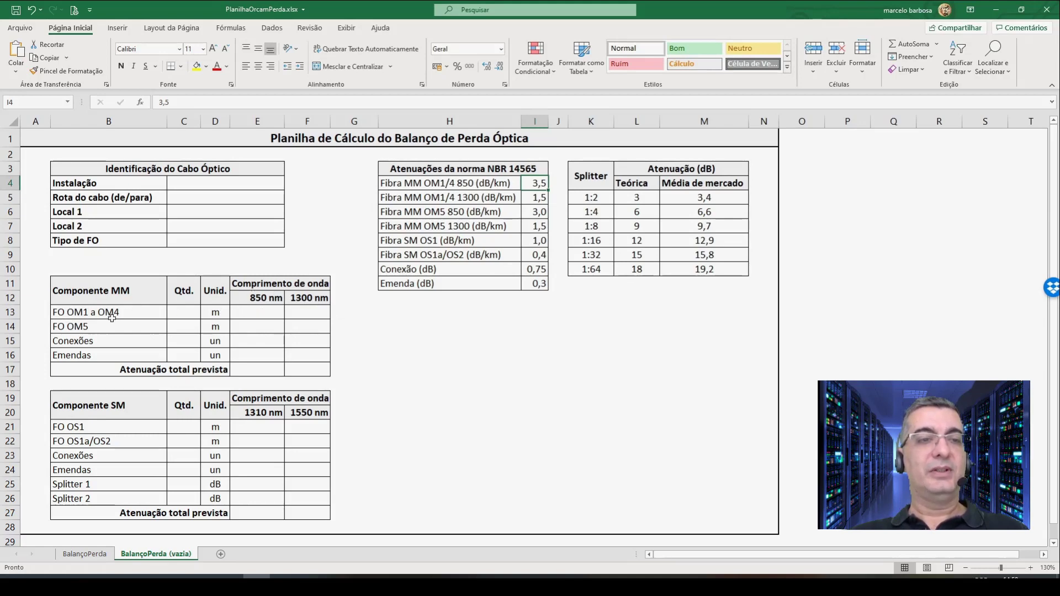
pyautogui.click(259, 313)
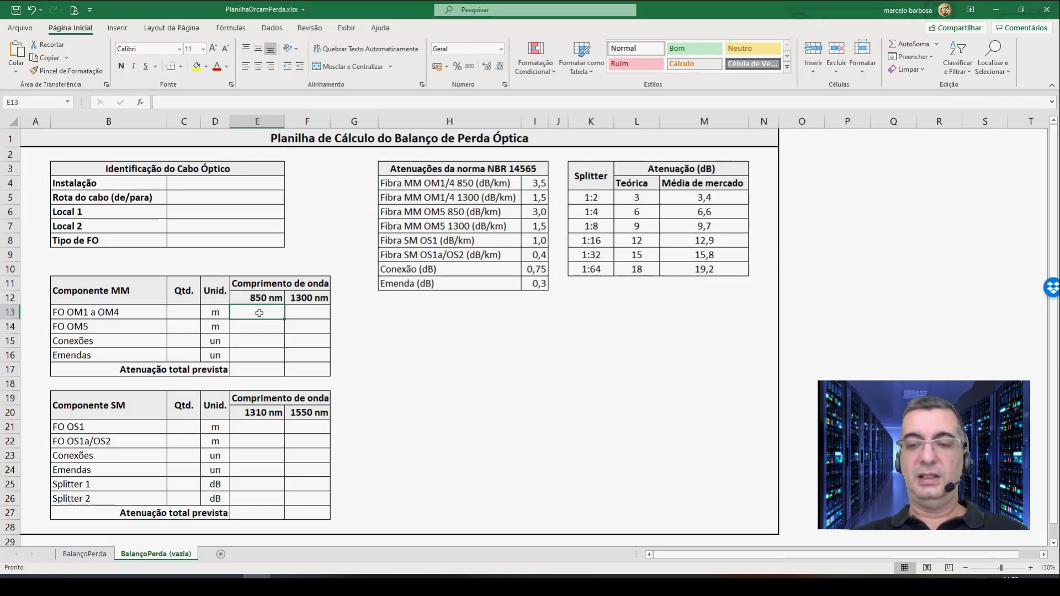
pyautogui.write('=')
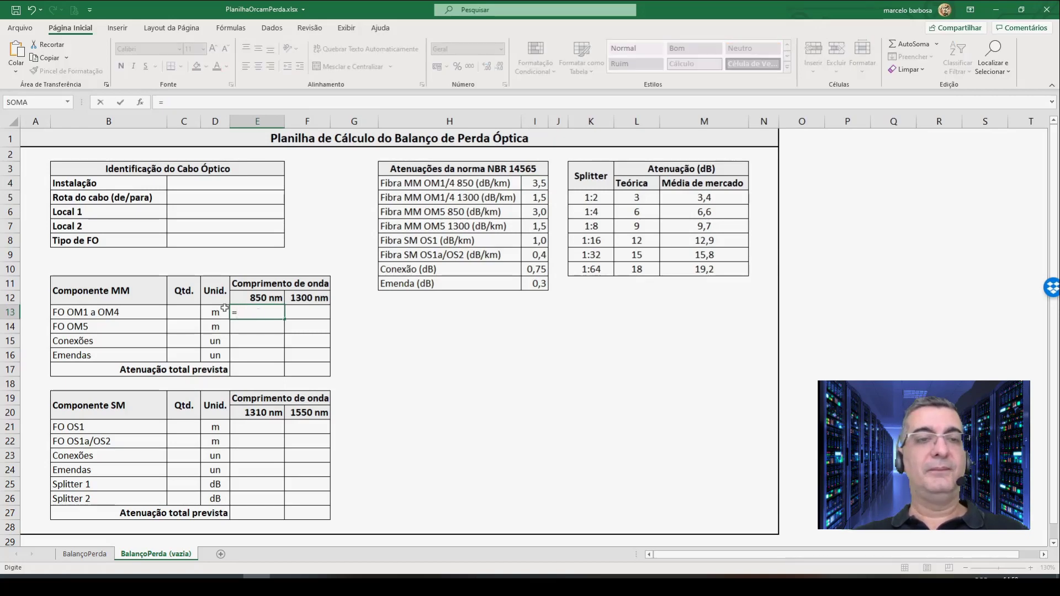
pyautogui.click(179, 312)
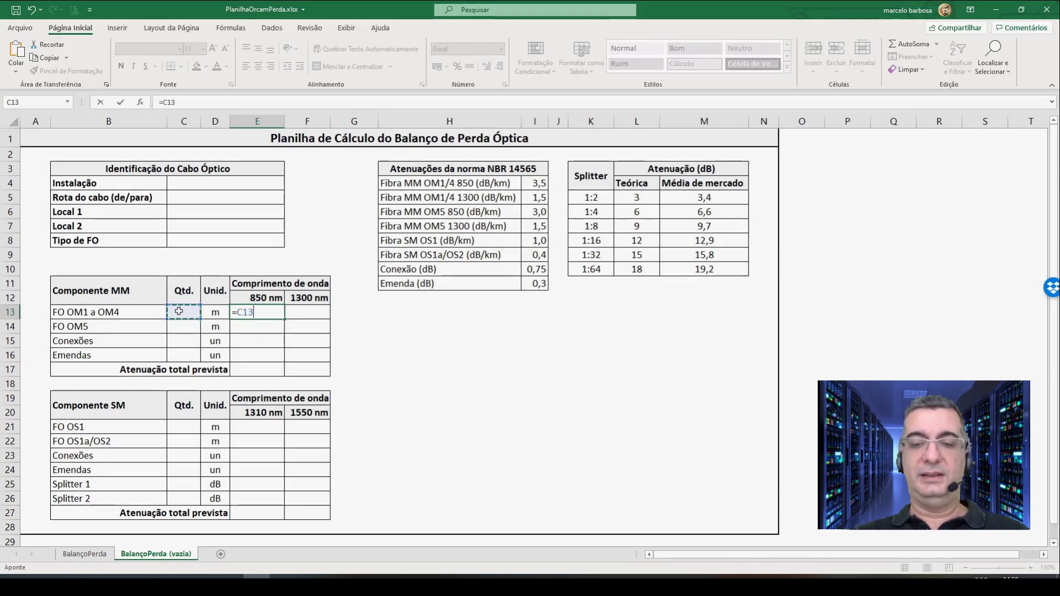
pyautogui.write('*')
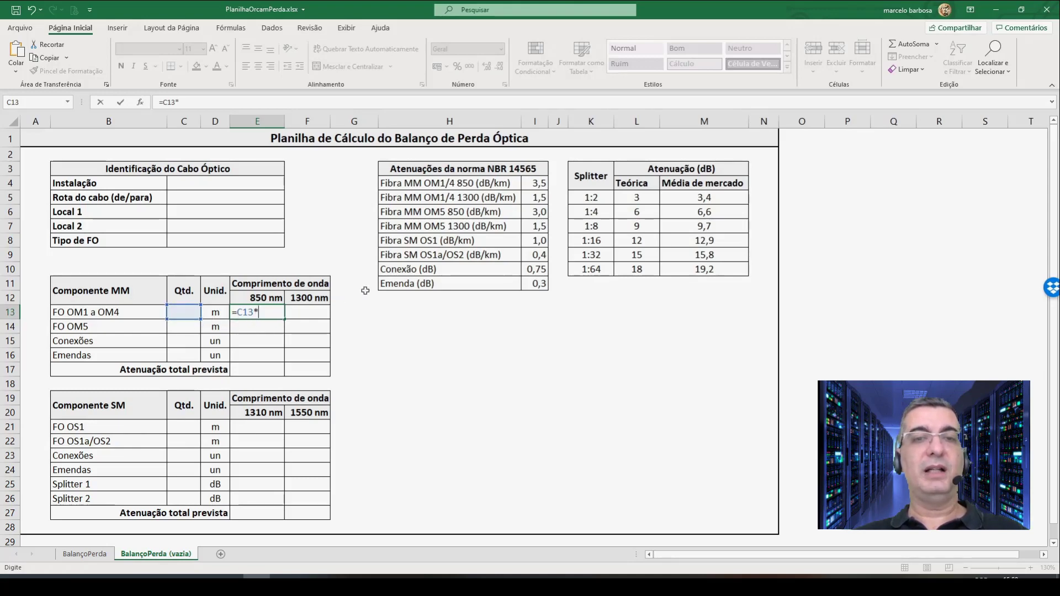
pyautogui.click(540, 184)
pyautogui.write('/')
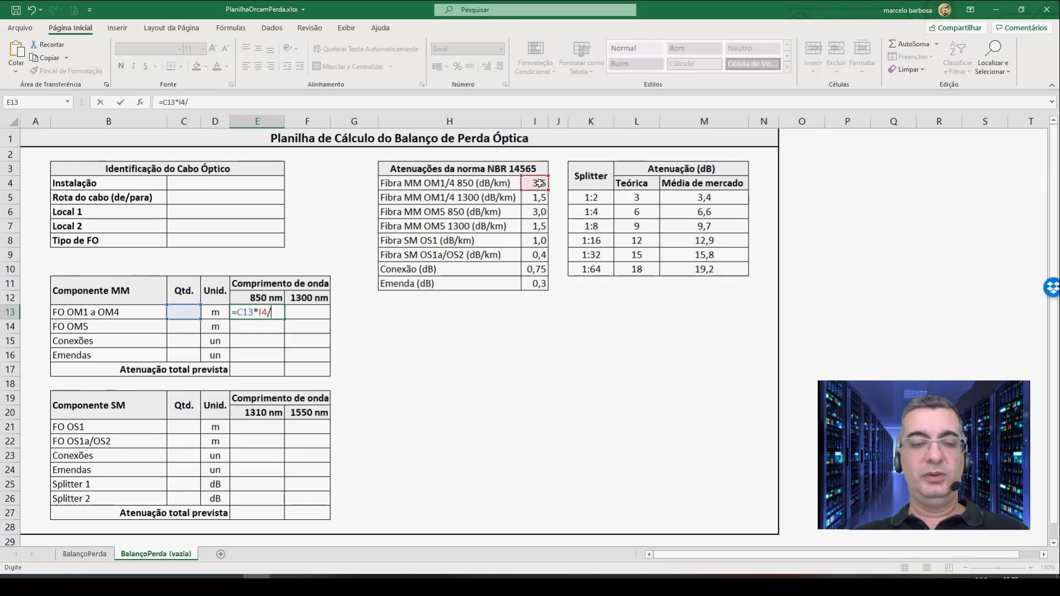
pyautogui.write('1000')
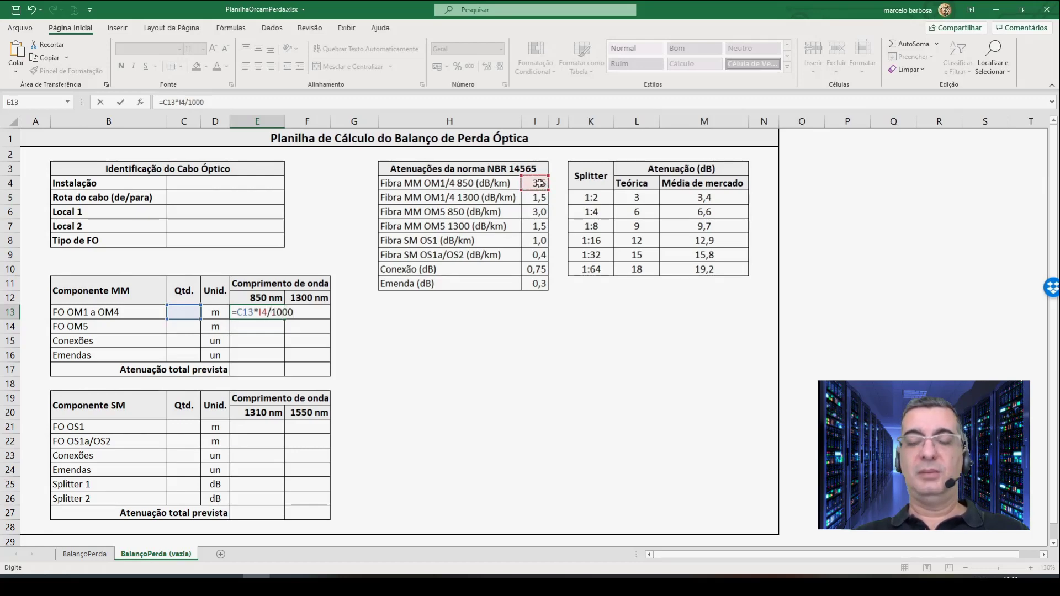
pyautogui.press('Return')
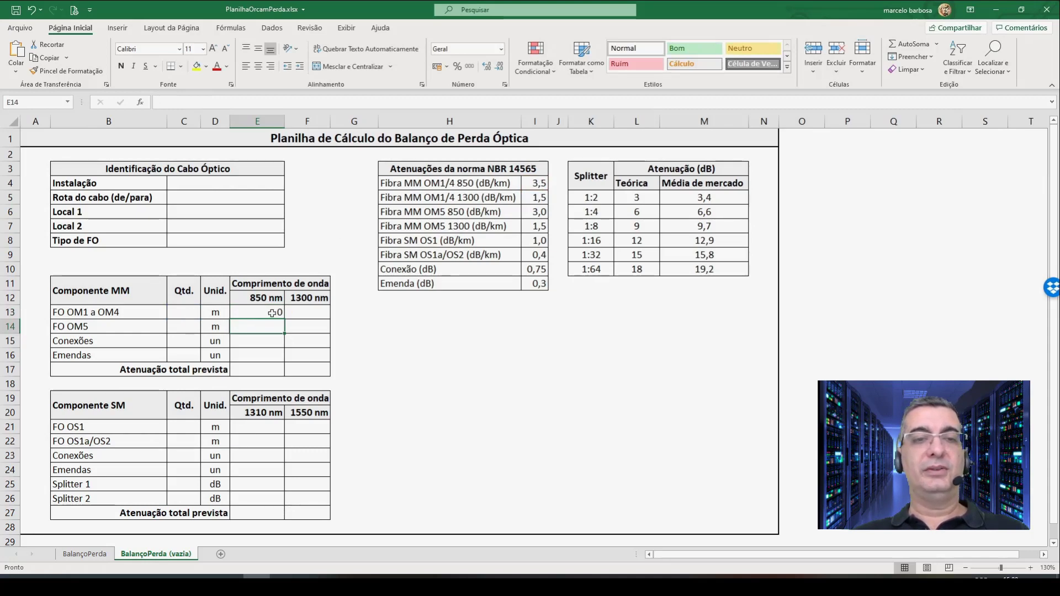
# Enter =C13*I5/1000 as the FO OM1 a OM4 attenuation at 1300 nm in the Componente MM table
pyautogui.click(307, 313)
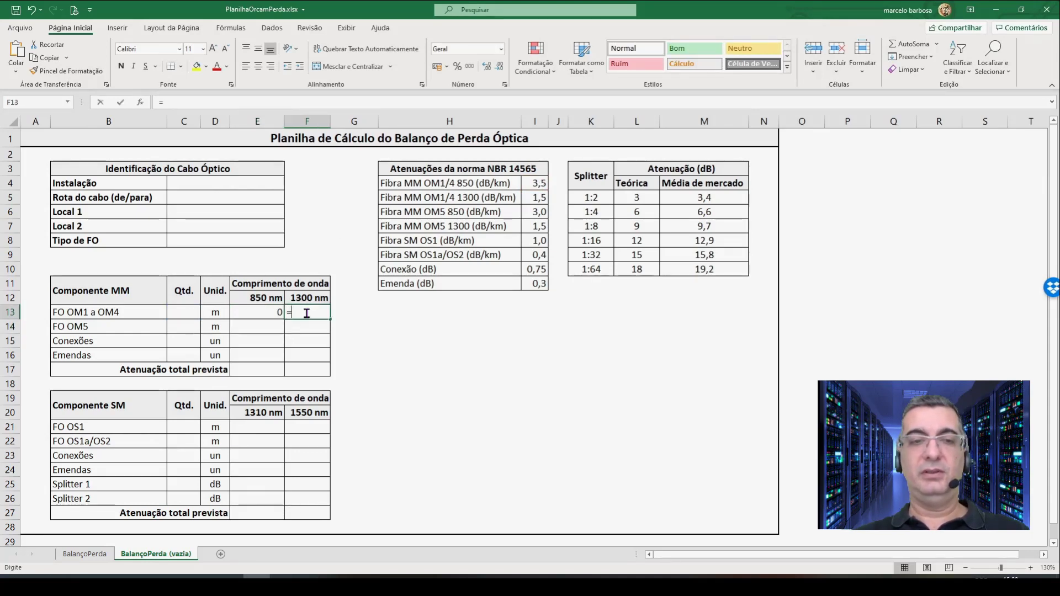
pyautogui.write('=')
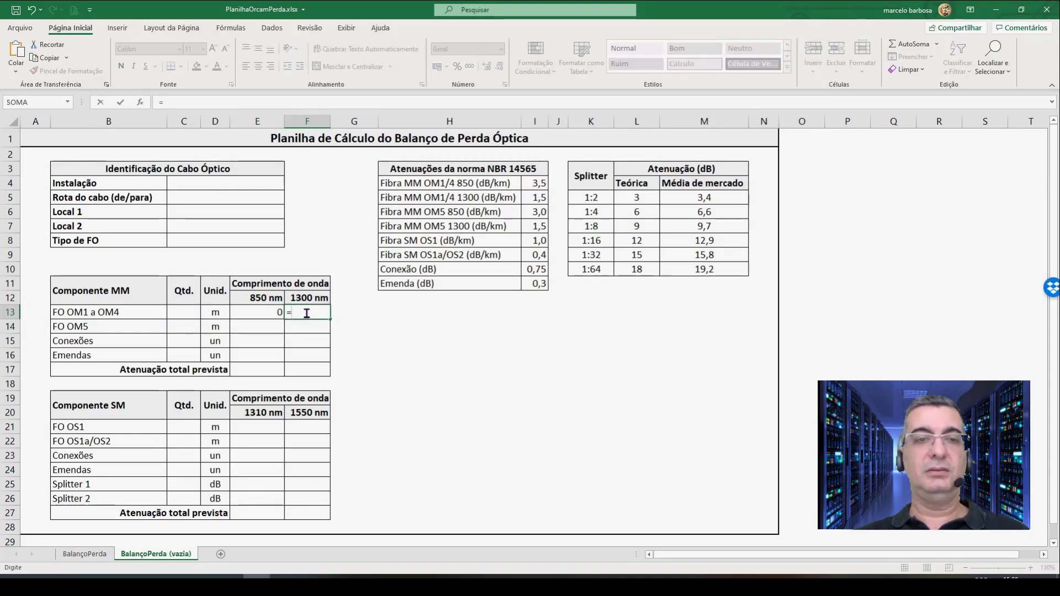
pyautogui.click(184, 312)
pyautogui.write('*')
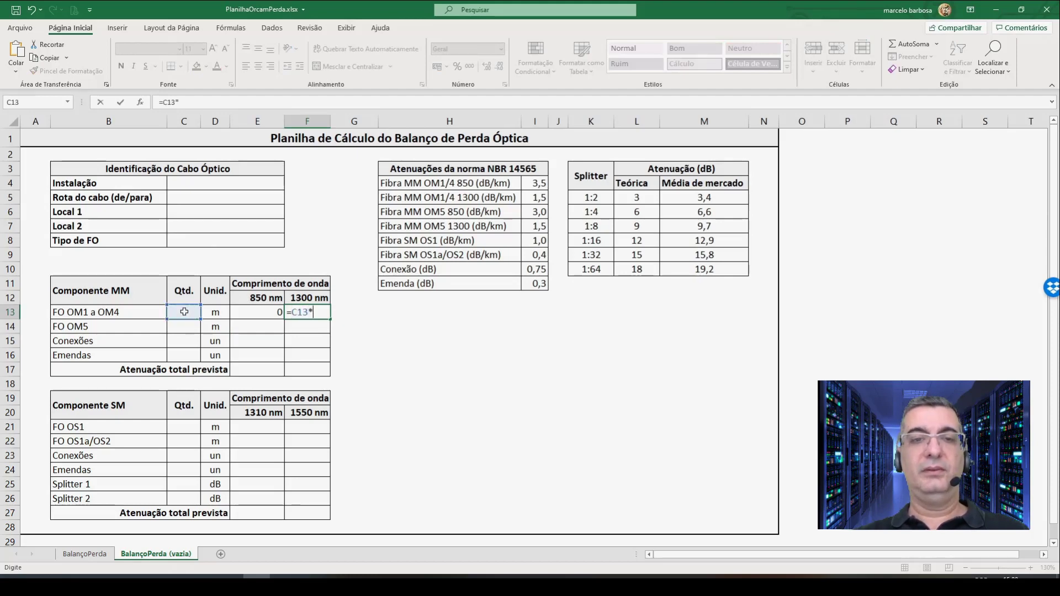
pyautogui.click(536, 198)
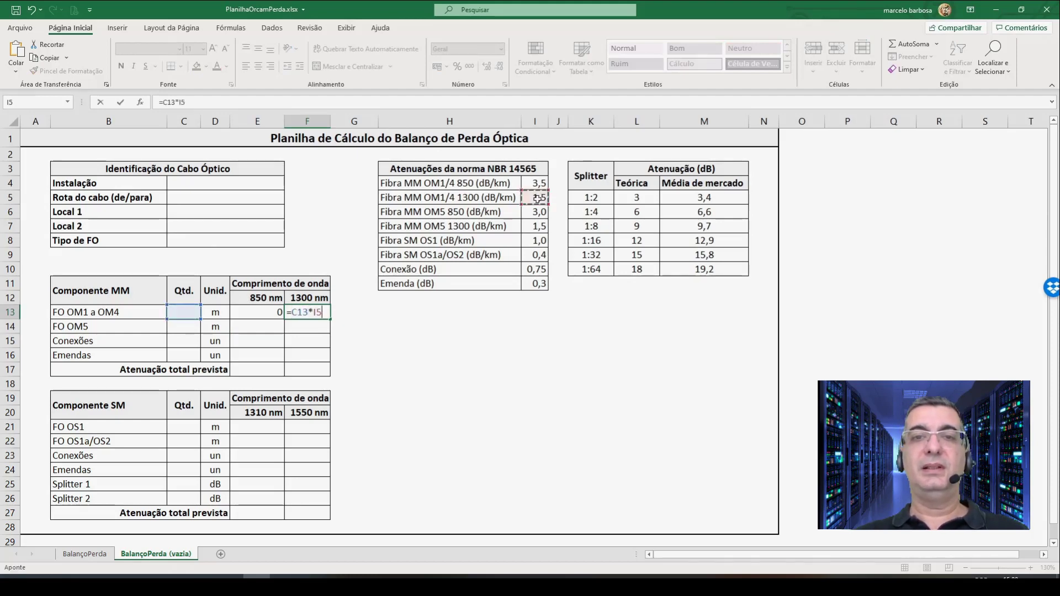
pyautogui.write('/1000')
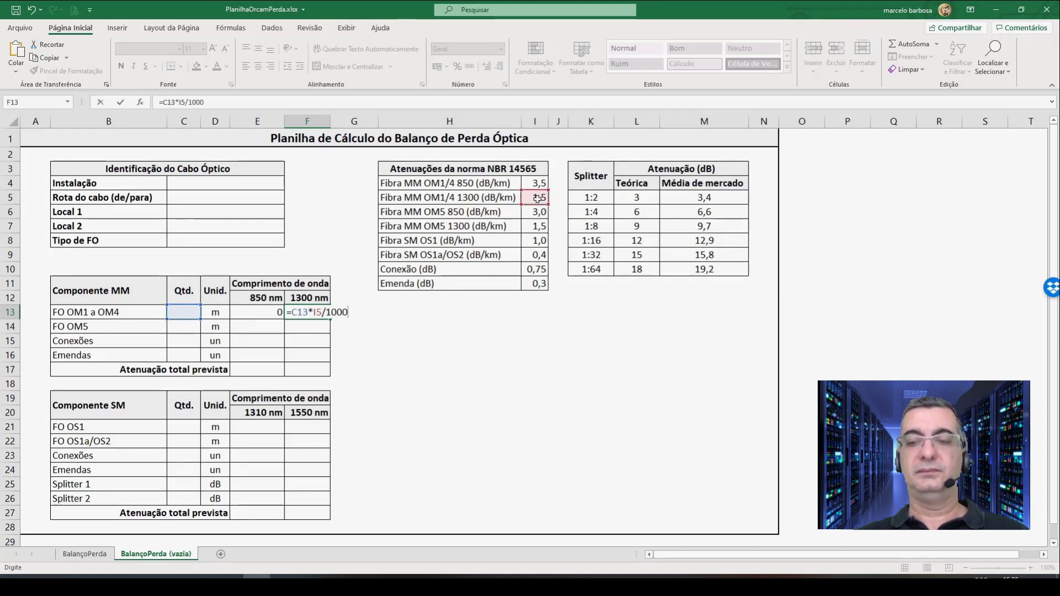
pyautogui.press('Return')
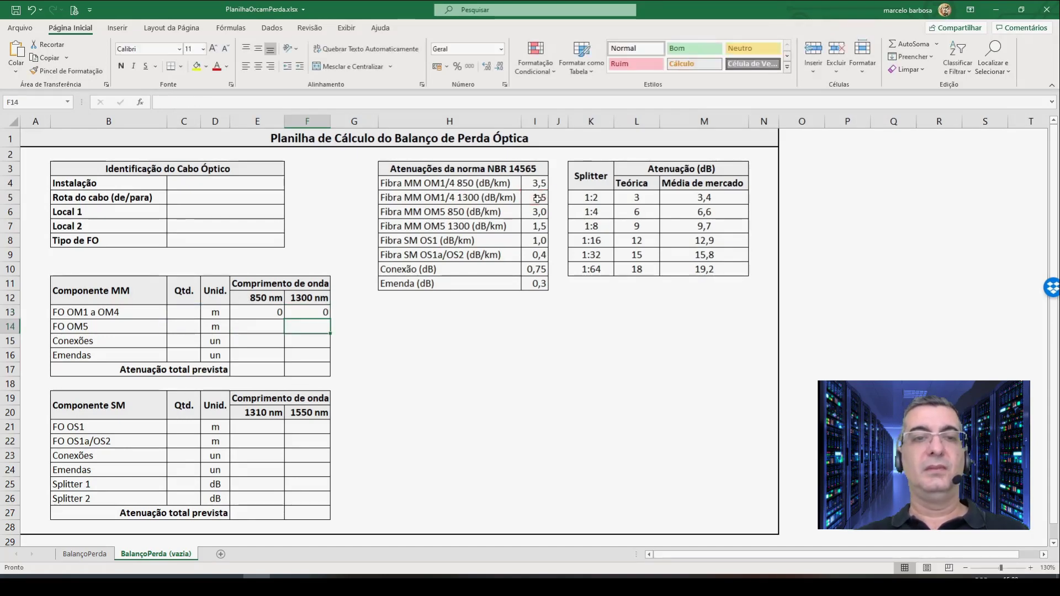
# Enter =C14*I6/1000 as the FO OM5 attenuation at 850 nm in the Componente MM table
pyautogui.click(251, 327)
pyautogui.write('=')
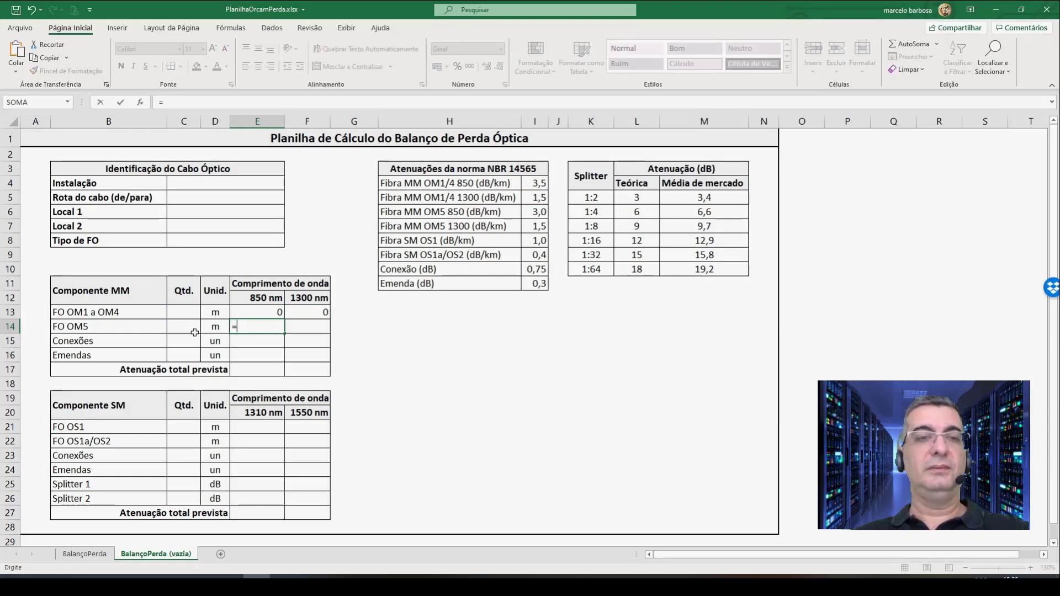
pyautogui.click(186, 326)
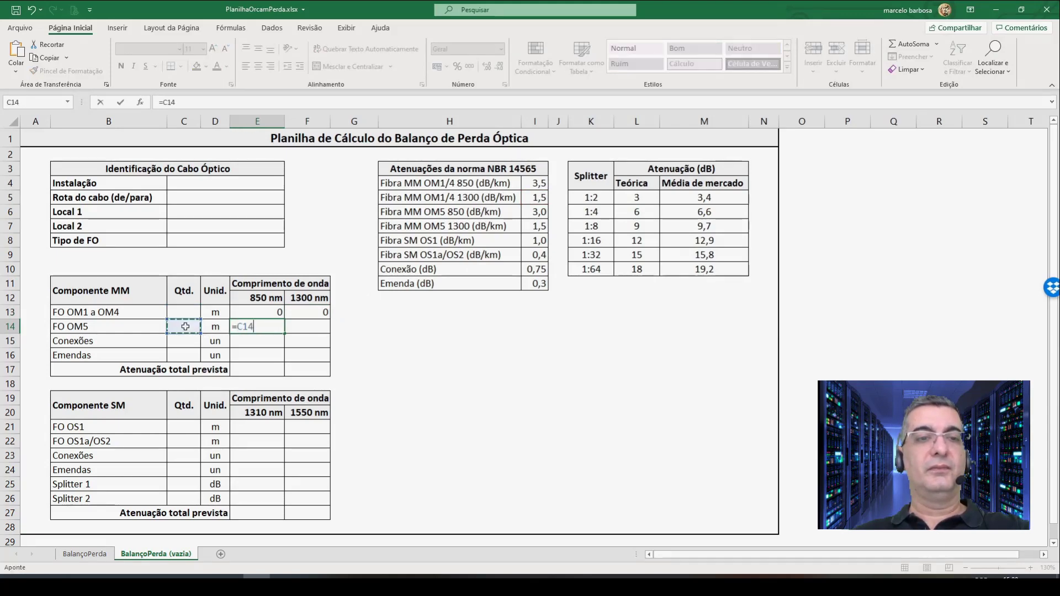
pyautogui.write('*')
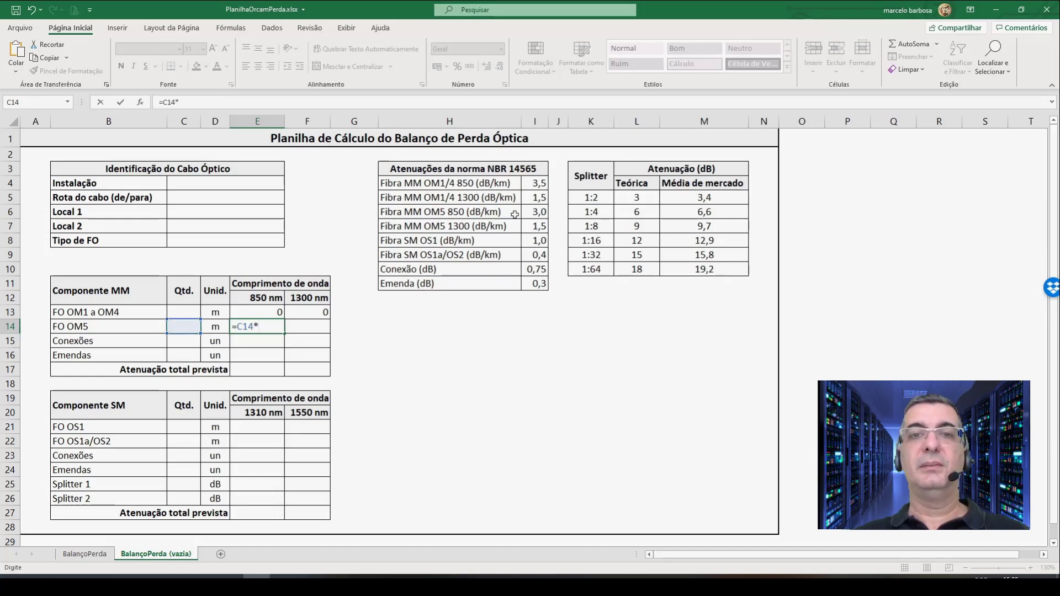
pyautogui.click(535, 213)
pyautogui.write('/1000')
pyautogui.press('Return')
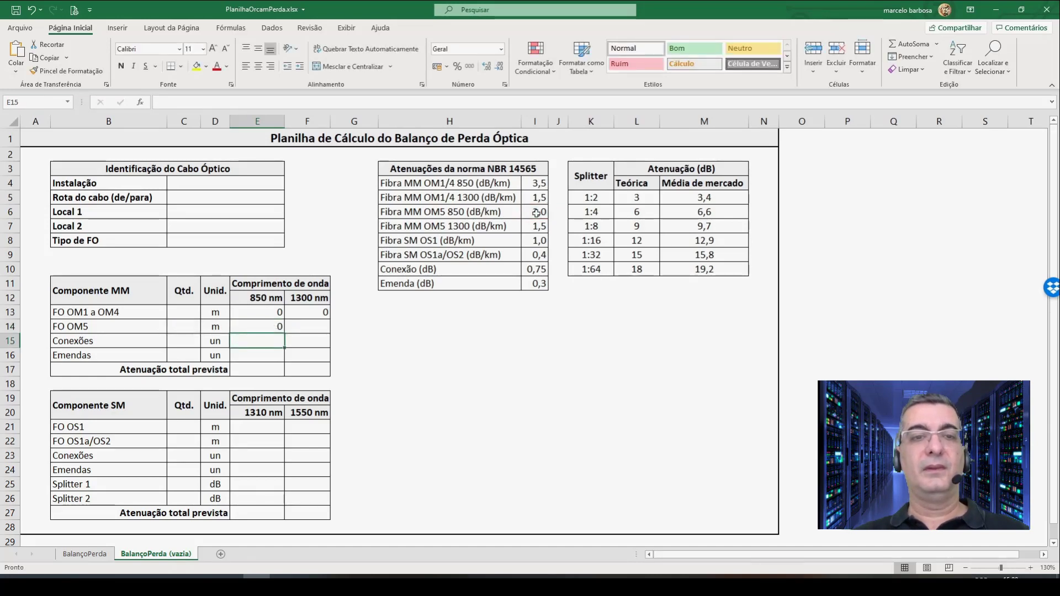
# Enter =C14*I7 as the FO OM5 attenuation at 1300 nm in the Componente MM table
pyautogui.press('Up')
pyautogui.press('Right')
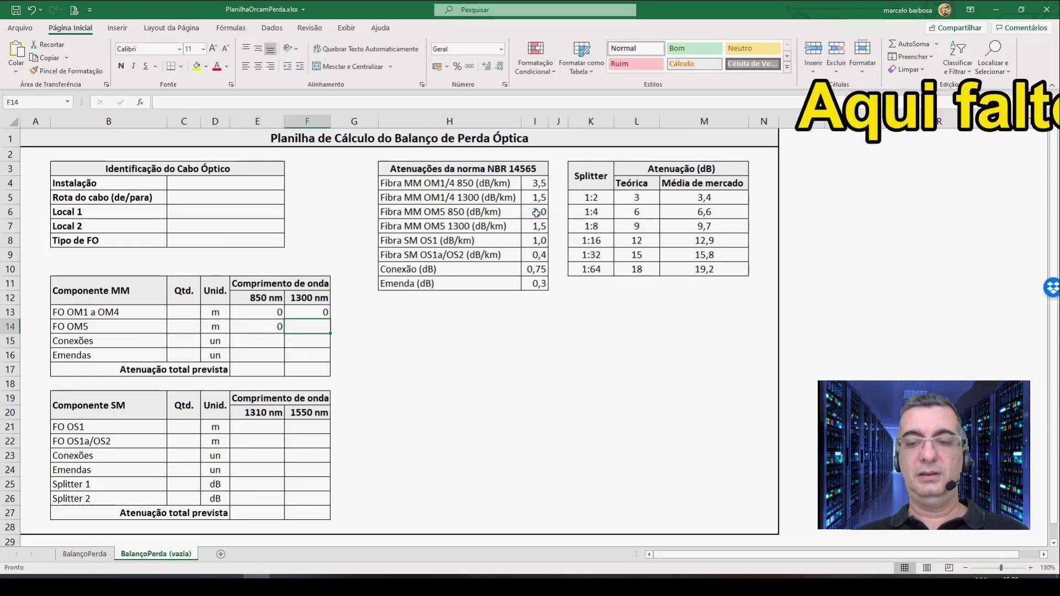
pyautogui.write('=')
pyautogui.press('Left')
pyautogui.press('Left')
pyautogui.press('Left')
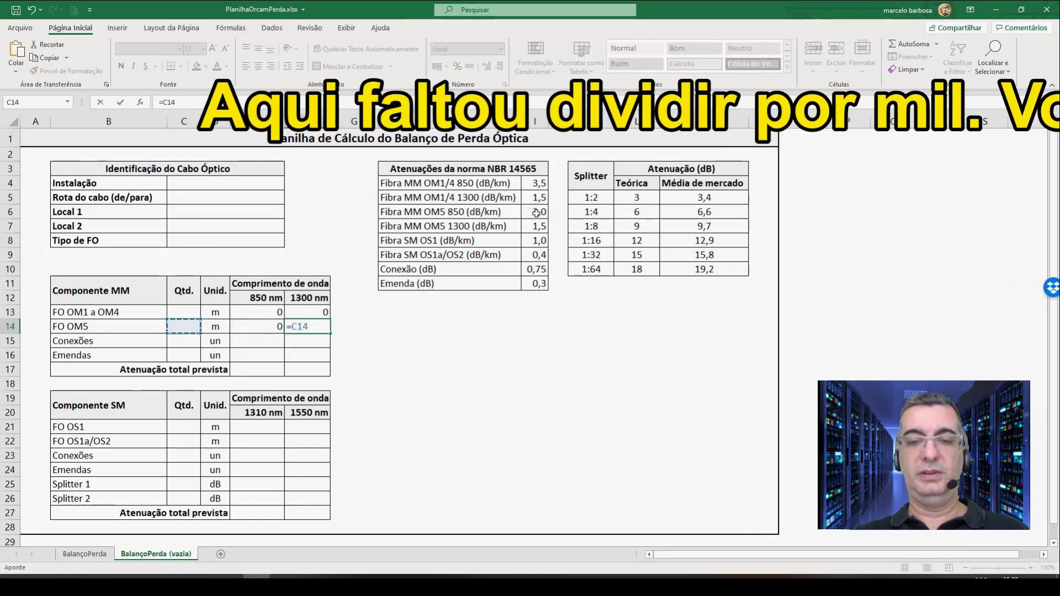
pyautogui.write('*')
pyautogui.click(536, 225)
pyautogui.press('Return')
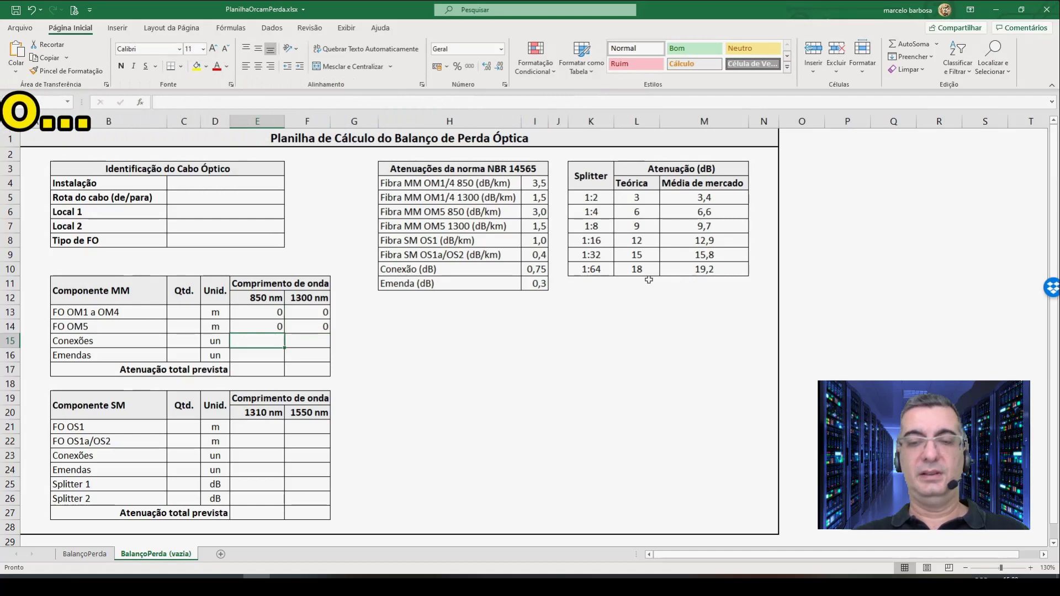
# Enter =C15*I10 as the Conexões attenuation at 850 nm in the Componente MM table
pyautogui.write('=')
pyautogui.press('Left')
pyautogui.press('Left')
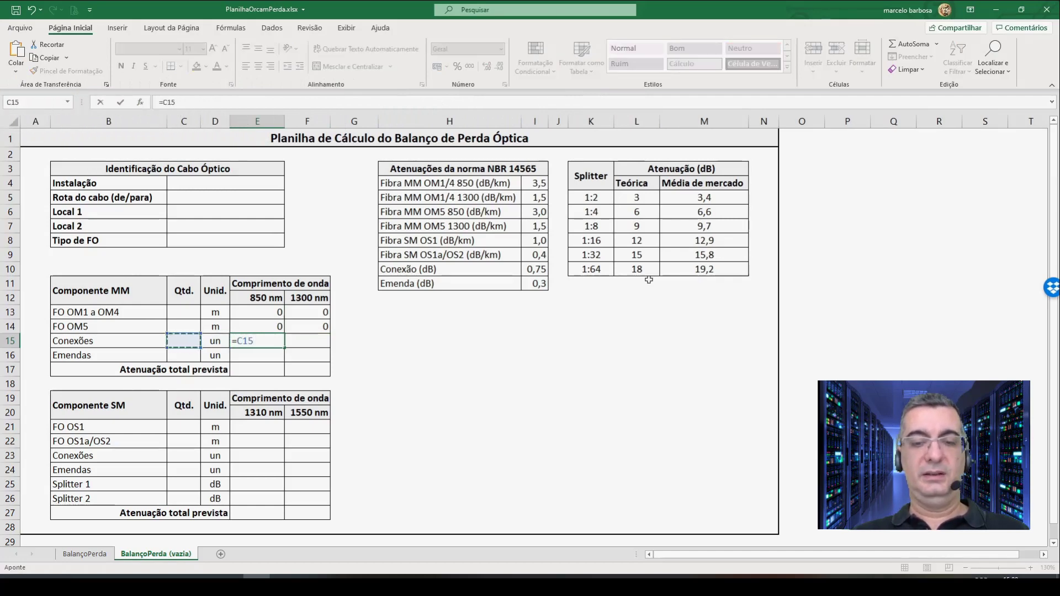
pyautogui.write('*')
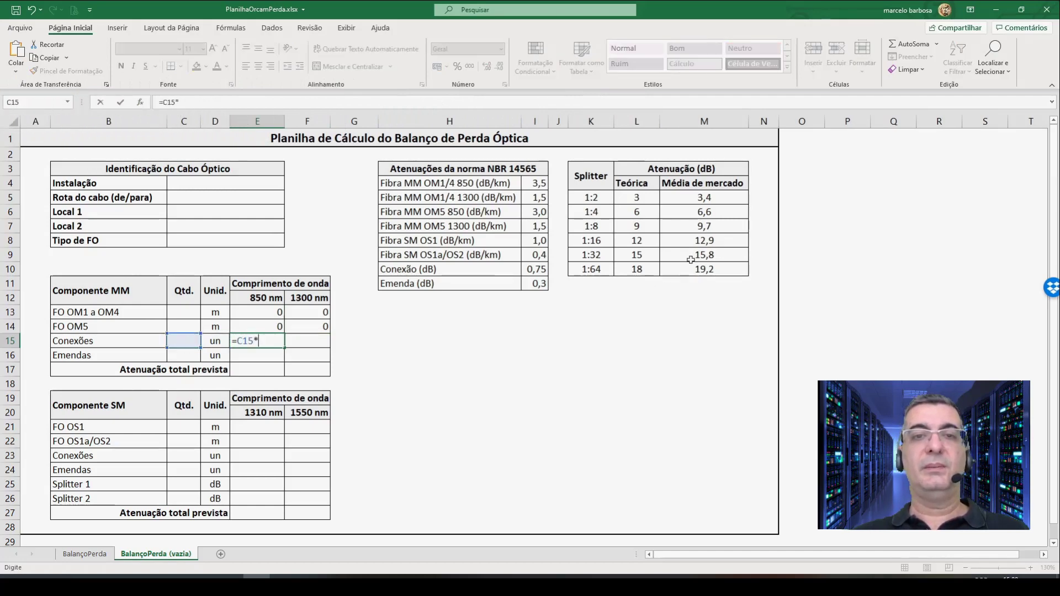
pyautogui.click(538, 269)
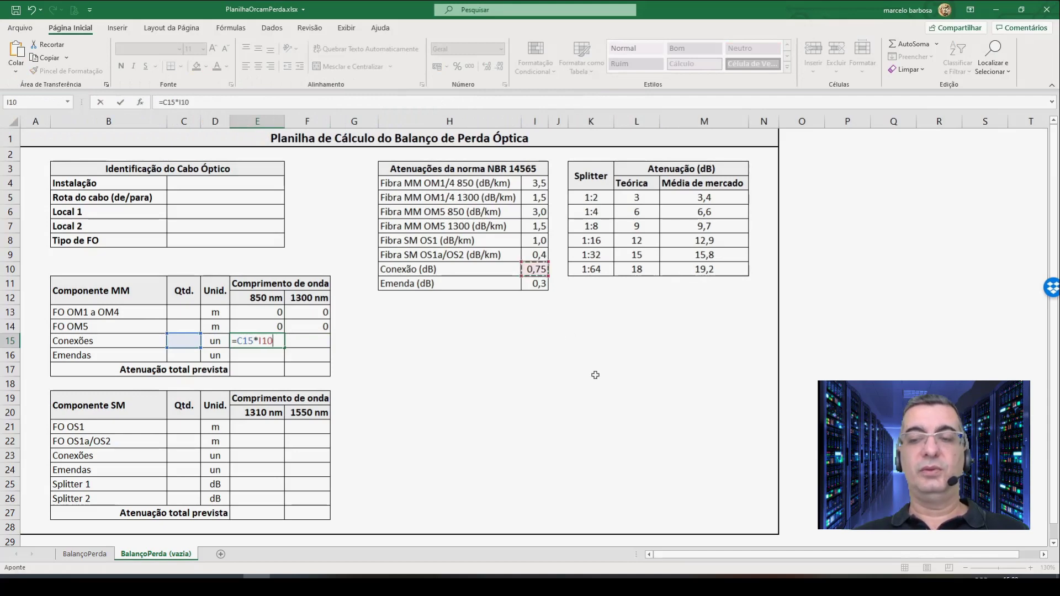
pyautogui.hotkey('ctrl', 'Return')
# Make the Componente MM Conexões attenuation at 1300 nm equal to the 850 nm cell with =E15
pyautogui.press('Right')
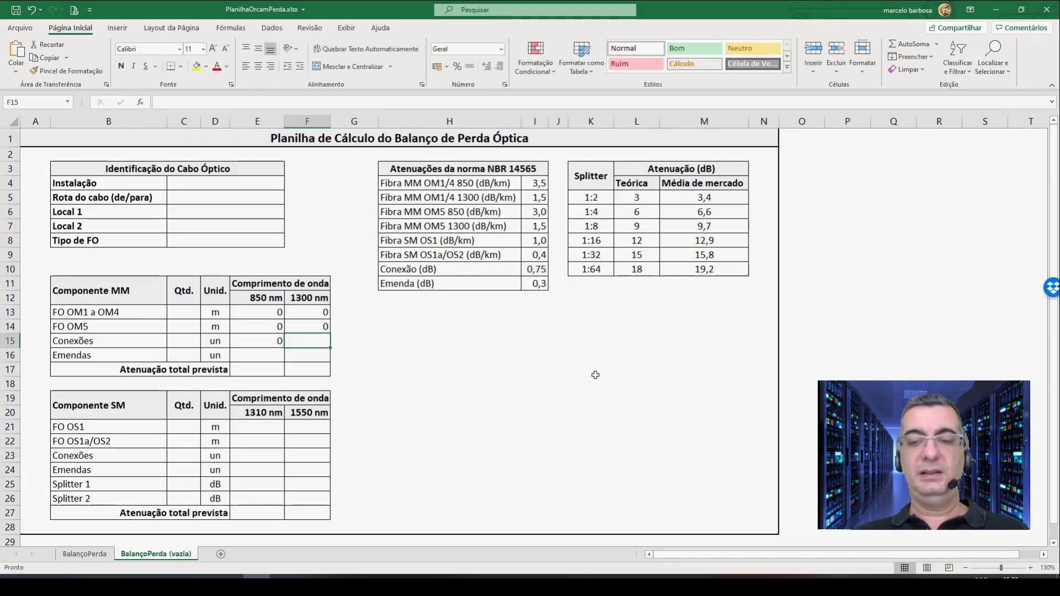
pyautogui.write('=')
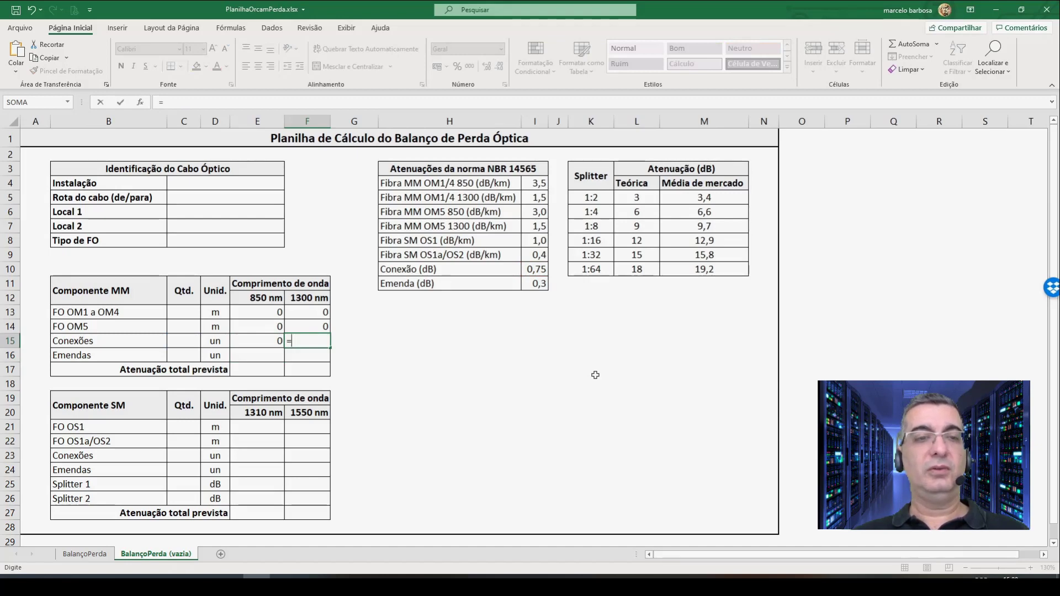
pyautogui.write('E15')
pyautogui.press('Return')
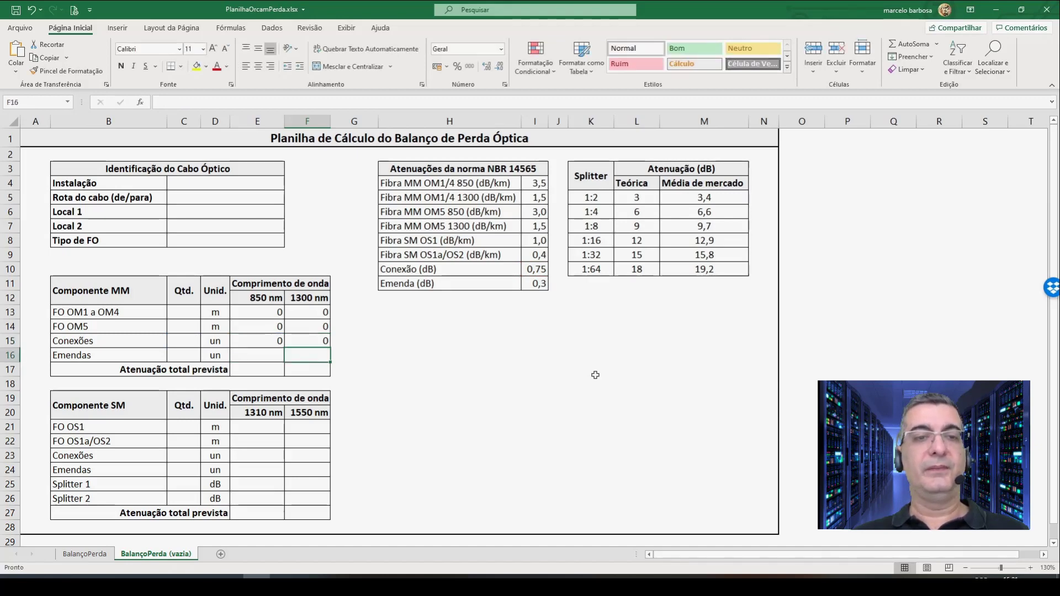
# Enter =C16*I11 as the Emendas attenuation at 850 nm in the Componente MM table
pyautogui.press('Left')
pyautogui.write('=')
pyautogui.press('Left')
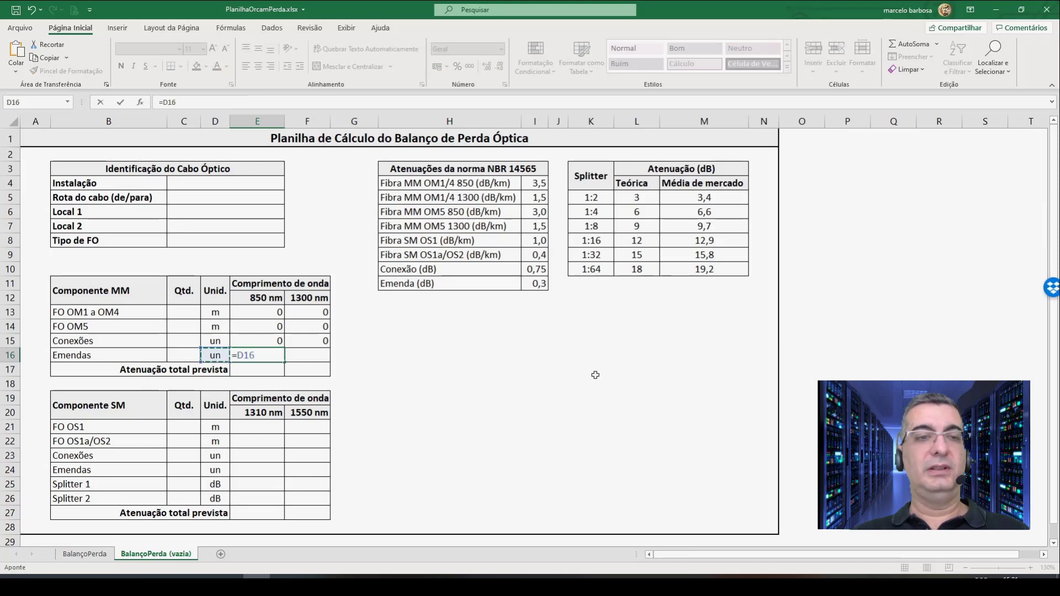
pyautogui.press('Left')
pyautogui.write('*')
pyautogui.click(535, 284)
pyautogui.press('Return')
# Make the Componente MM Emendas attenuation at 1300 nm equal to the 850 nm cell with =E16
pyautogui.press('Up')
pyautogui.press('Right')
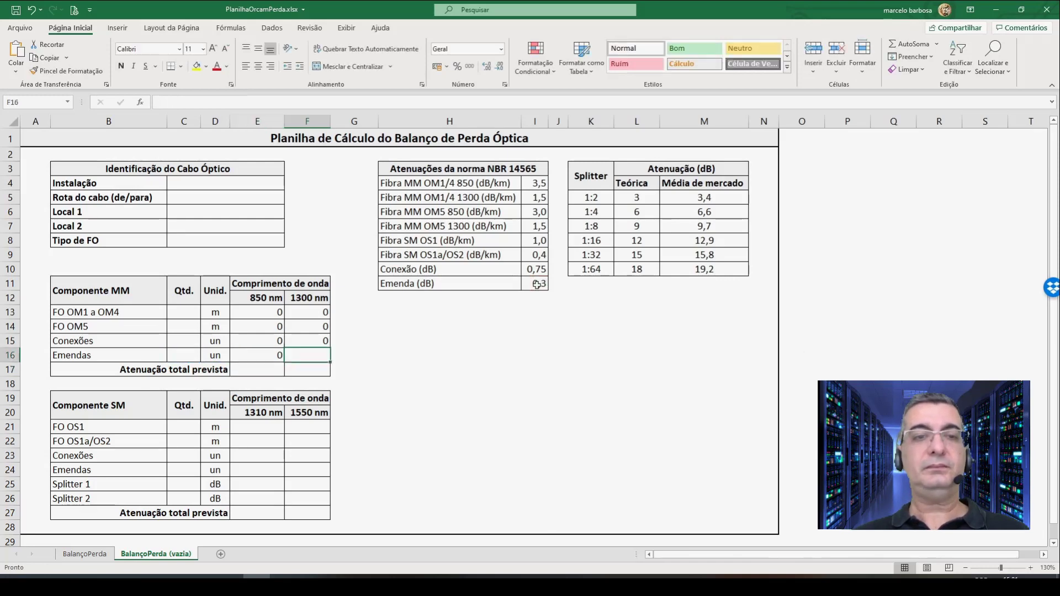
pyautogui.write('=')
pyautogui.press('Left')
pyautogui.press('Return')
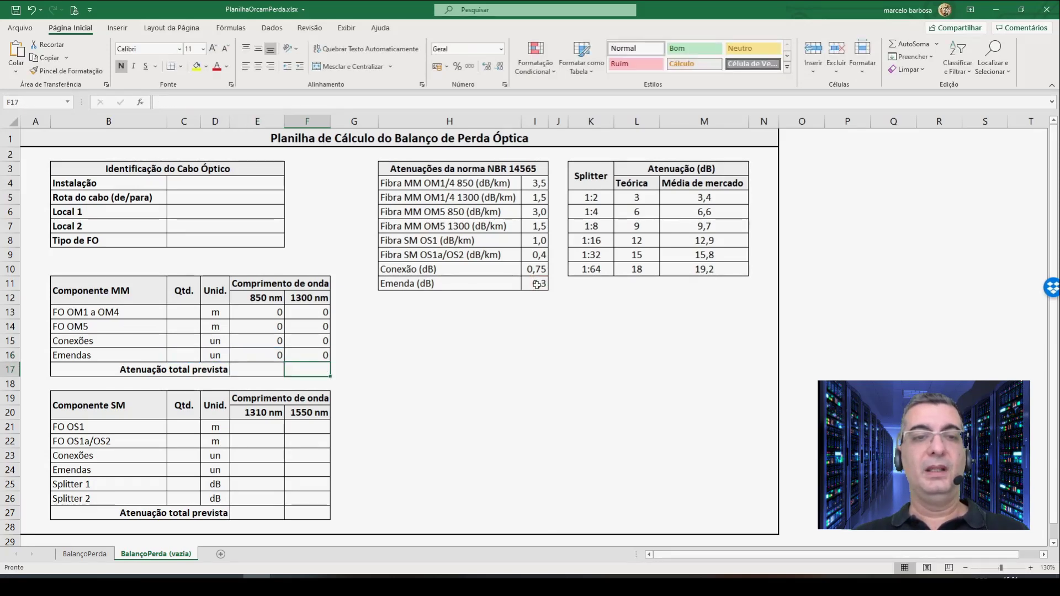
# Sum the 850 nm attenuations with =SOMA(E13:E16) in the Atenuação total prevista row of the Componente MM table
pyautogui.press('Left')
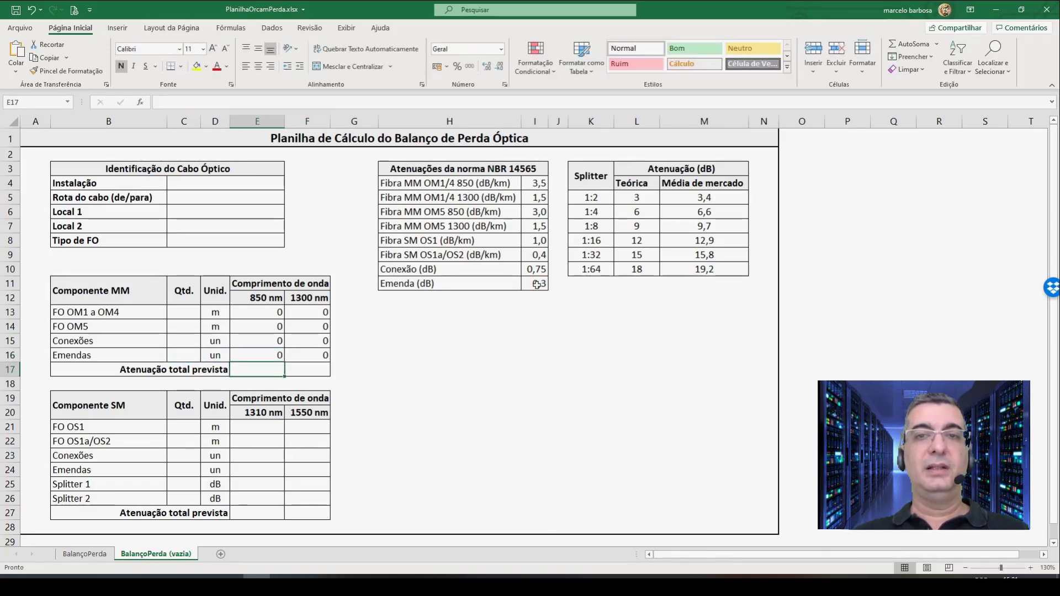
pyautogui.click(922, 48)
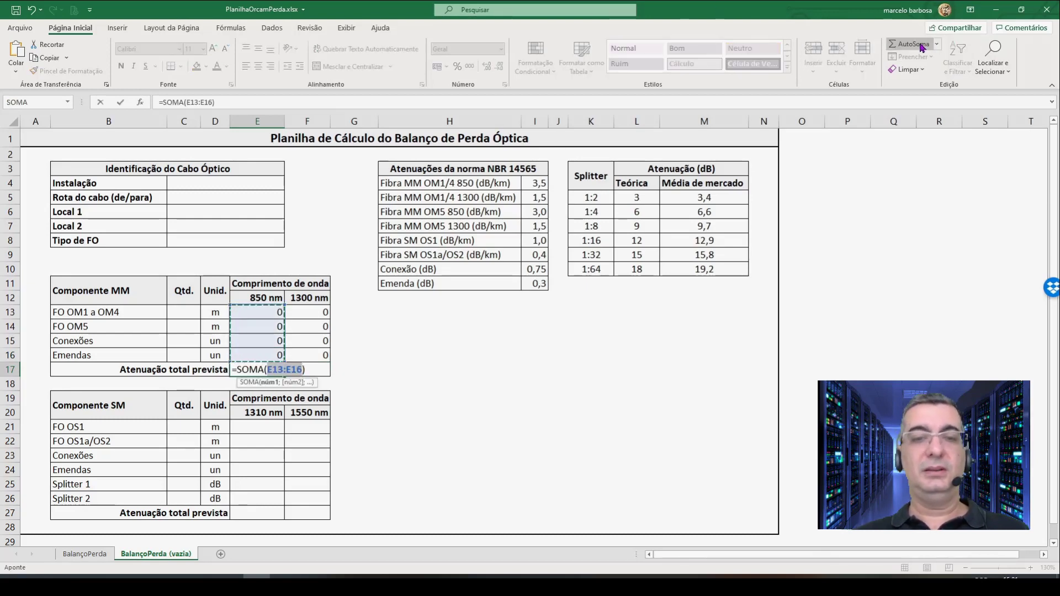
pyautogui.press('Return')
pyautogui.press('Up')
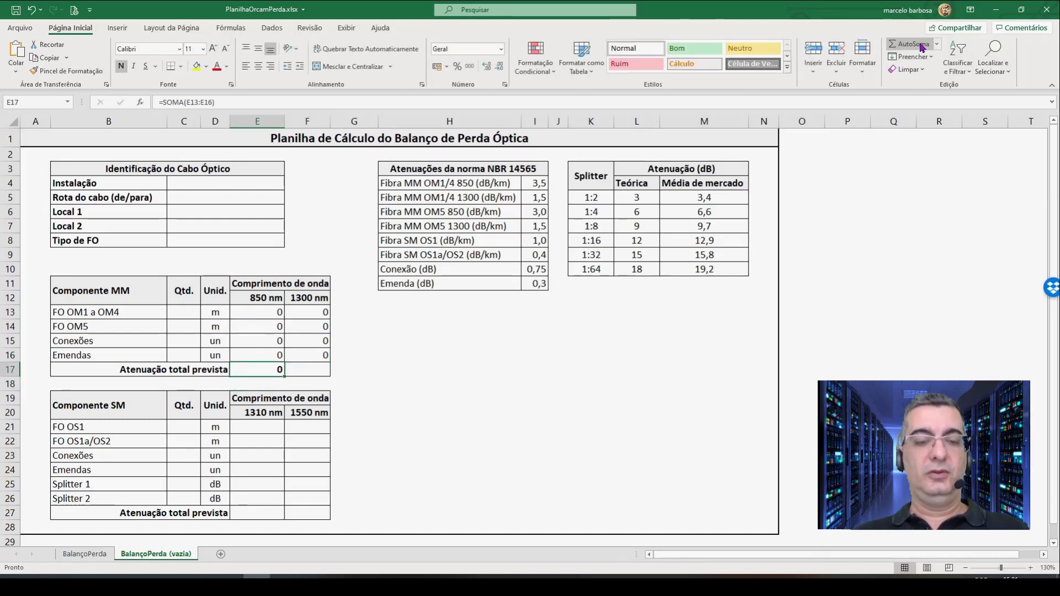
# Copy the 850 nm total formula into the 1300 nm total, and select the FO OS1 cell at 1310 nm
pyautogui.hotkey('ctrl', 'c')
pyautogui.press('Right')
pyautogui.hotkey('ctrl', 'v')
pyautogui.press('Escape')
pyautogui.press('Left')
pyautogui.press('Down')
pyautogui.press('Down')
pyautogui.press('Down')
pyautogui.press('Down')
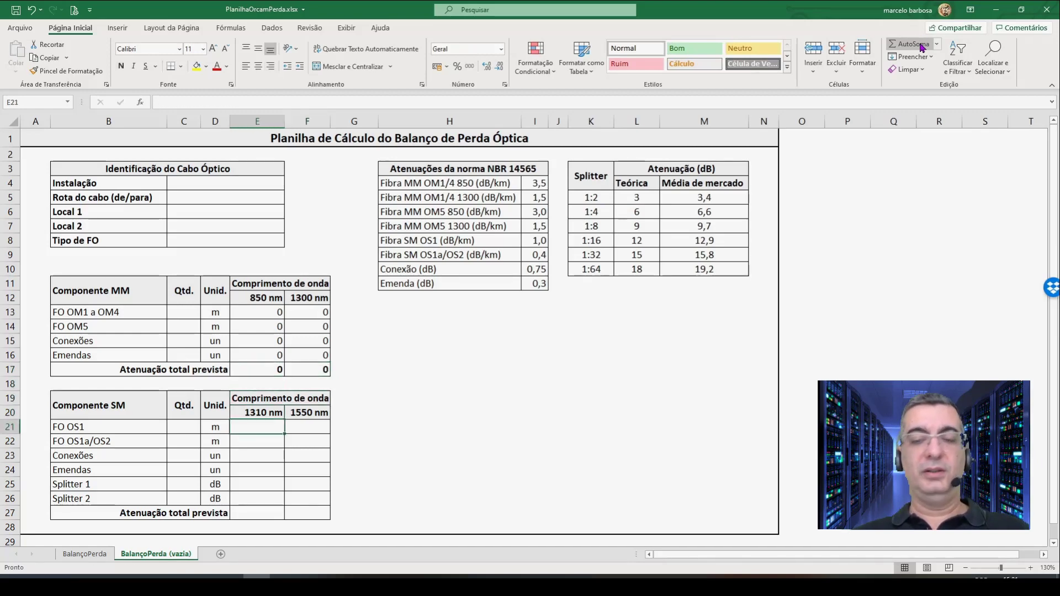
# Enter =C21*I8/1000 as the FO OS1 attenuation at 1310 nm in the Componente SM table
pyautogui.write('=')
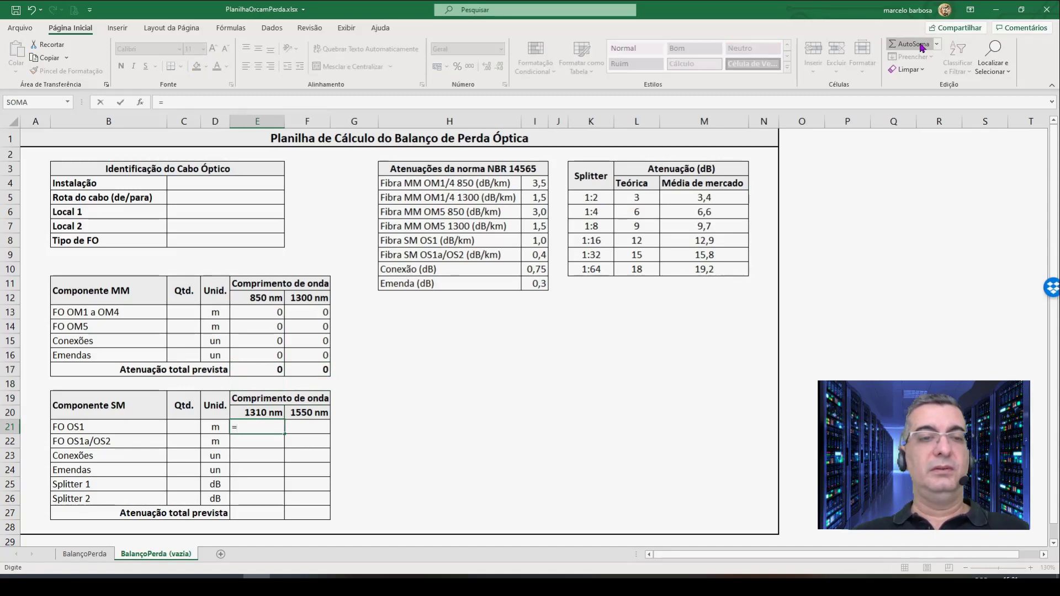
pyautogui.click(181, 425)
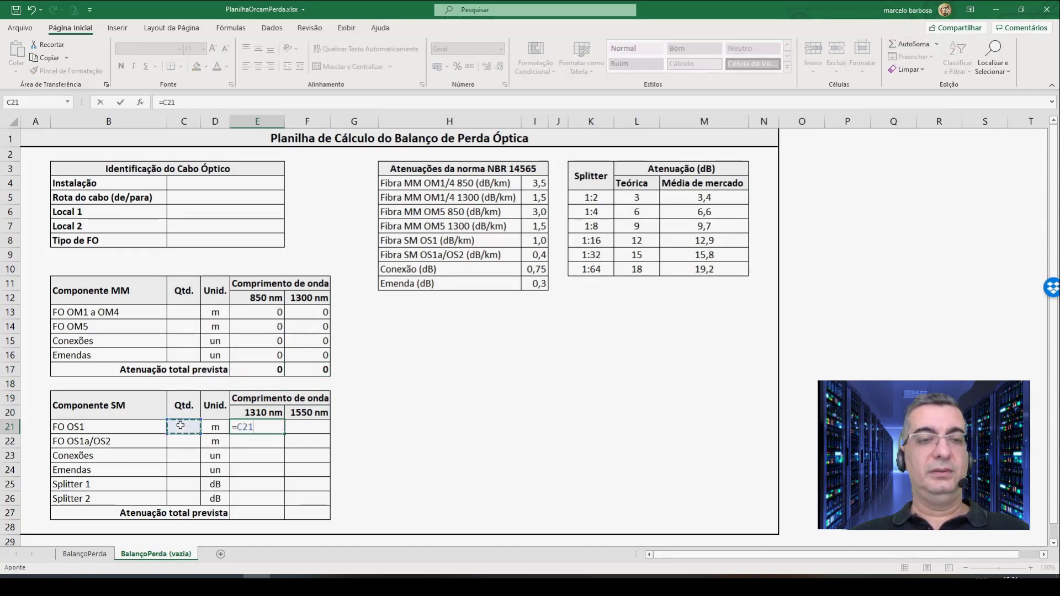
pyautogui.write('*')
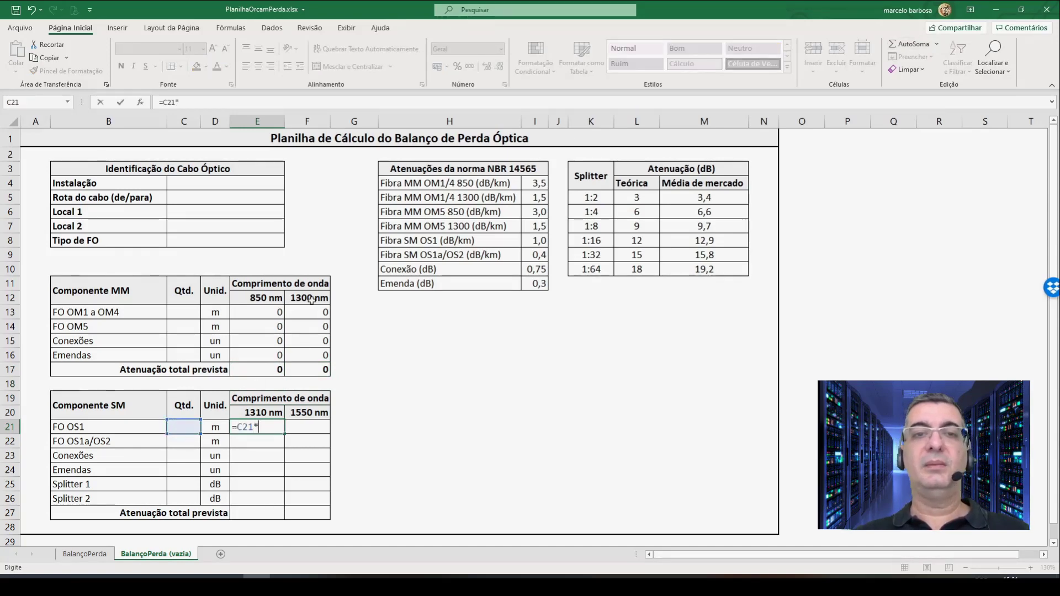
pyautogui.click(536, 240)
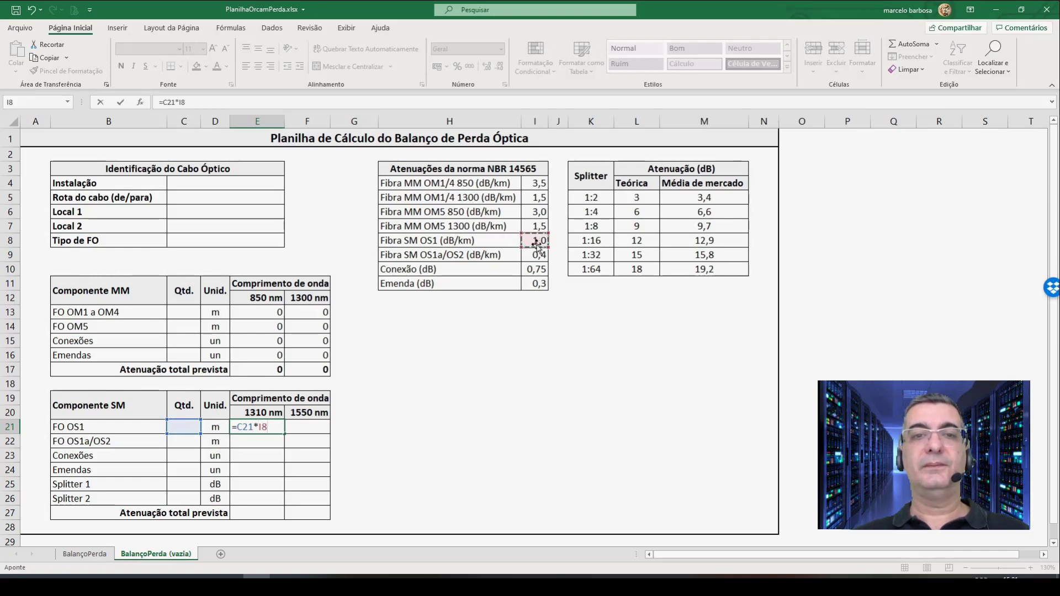
pyautogui.write('/1000')
pyautogui.hotkey('ctrl', 'Return')
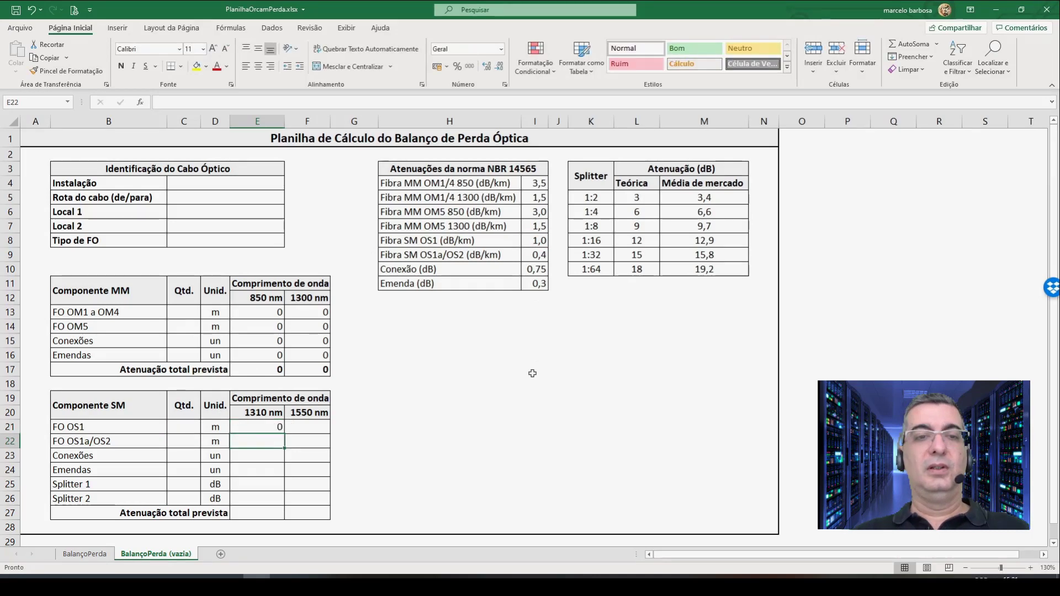
# Make the FO OS1 attenuation at 1550 nm equal to the 1310 nm cell with =E21
pyautogui.press('Right')
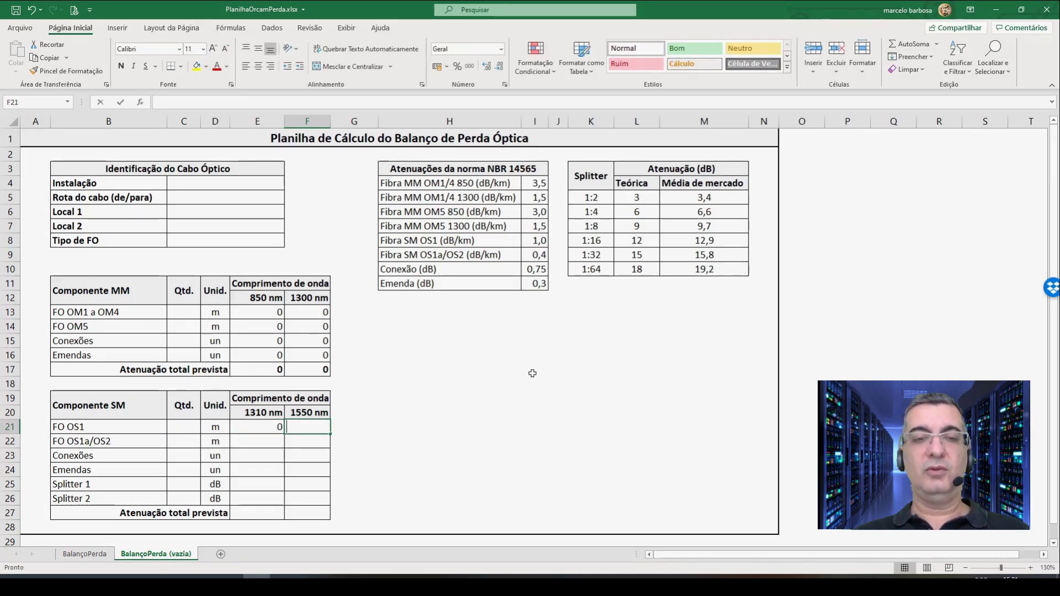
pyautogui.write('=')
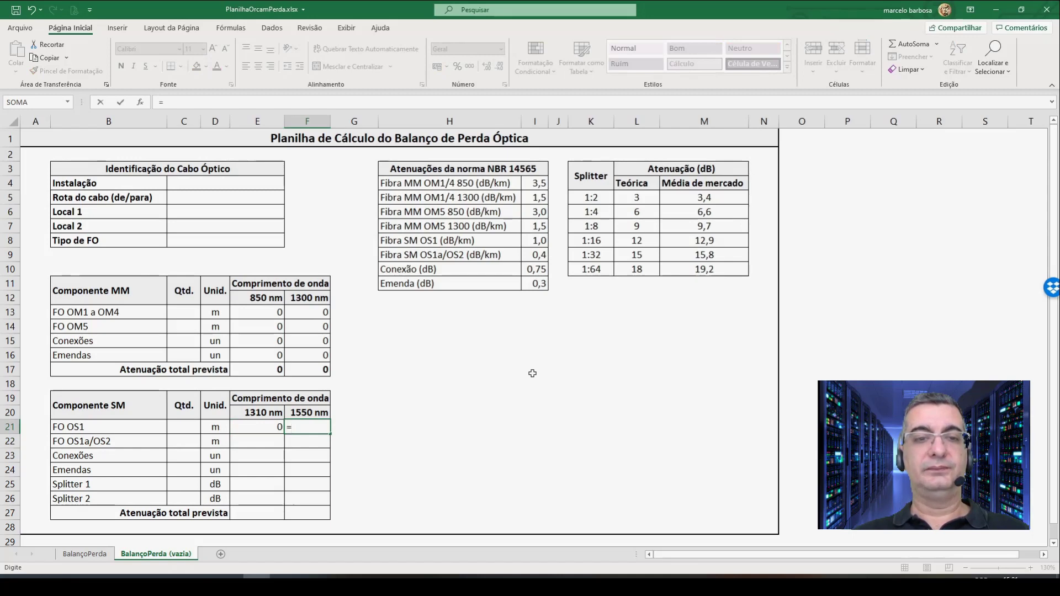
pyautogui.press('Left')
pyautogui.press('Return')
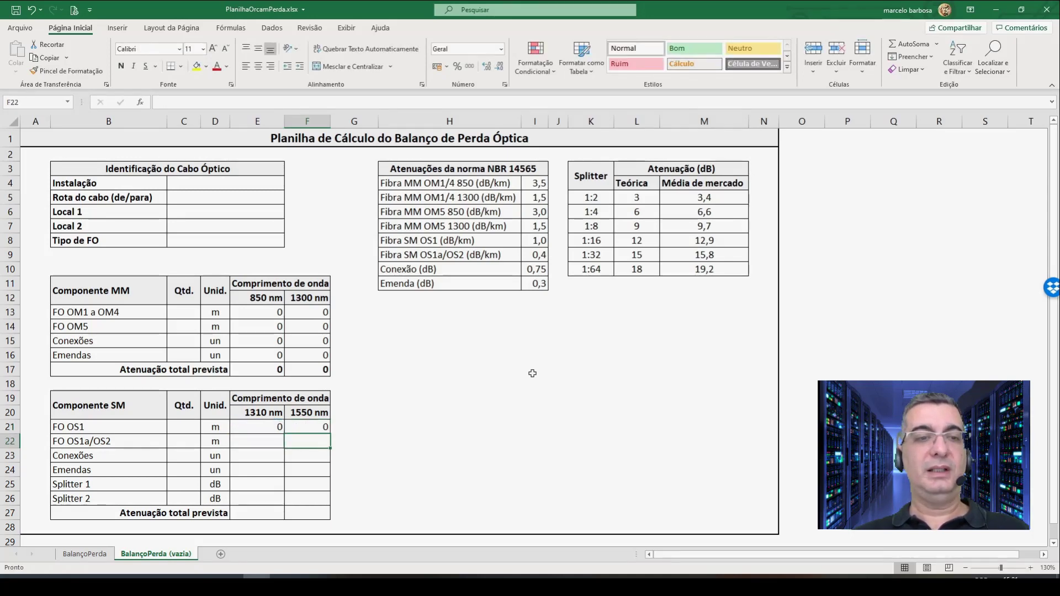
# Enter =C22*I9/1000 as the FO OS1a/OS2 attenuation at 1310 nm in the Componente SM table
pyautogui.press('Left')
pyautogui.write('=')
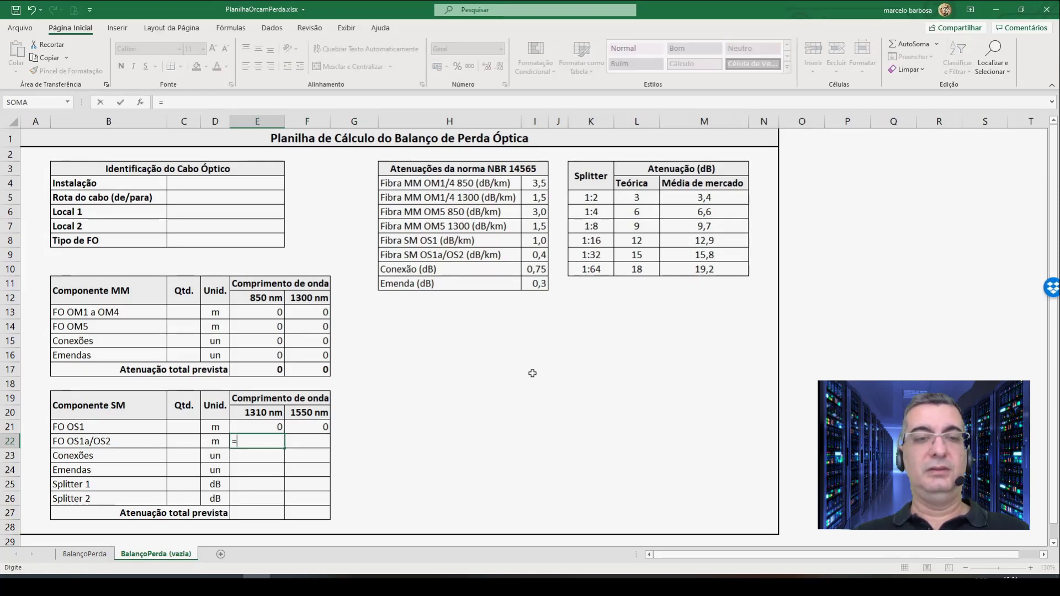
pyautogui.press('Left')
pyautogui.press('Left')
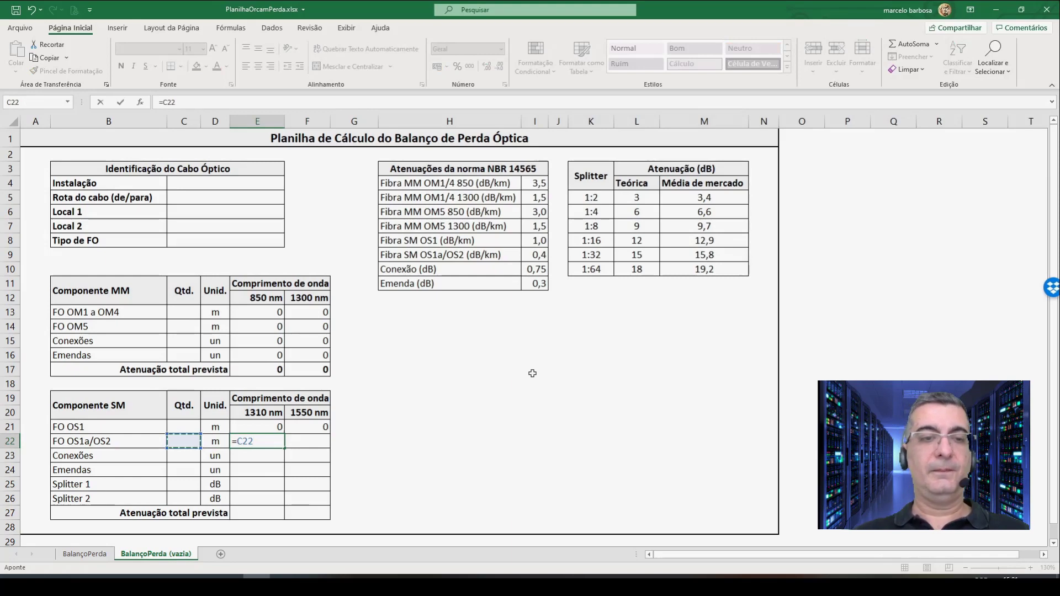
pyautogui.write('*')
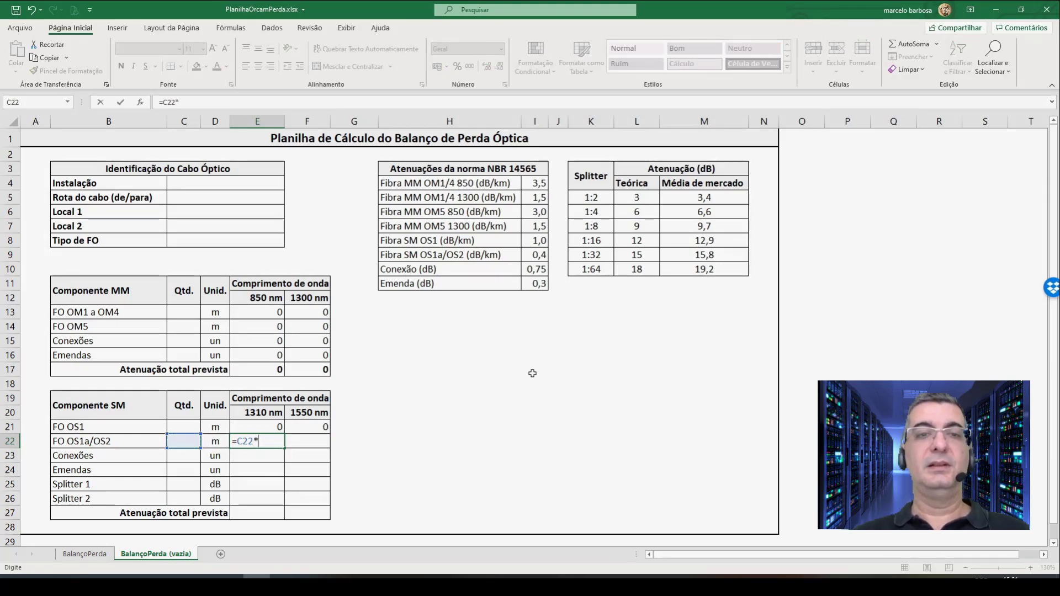
pyautogui.click(539, 256)
pyautogui.write('/1000')
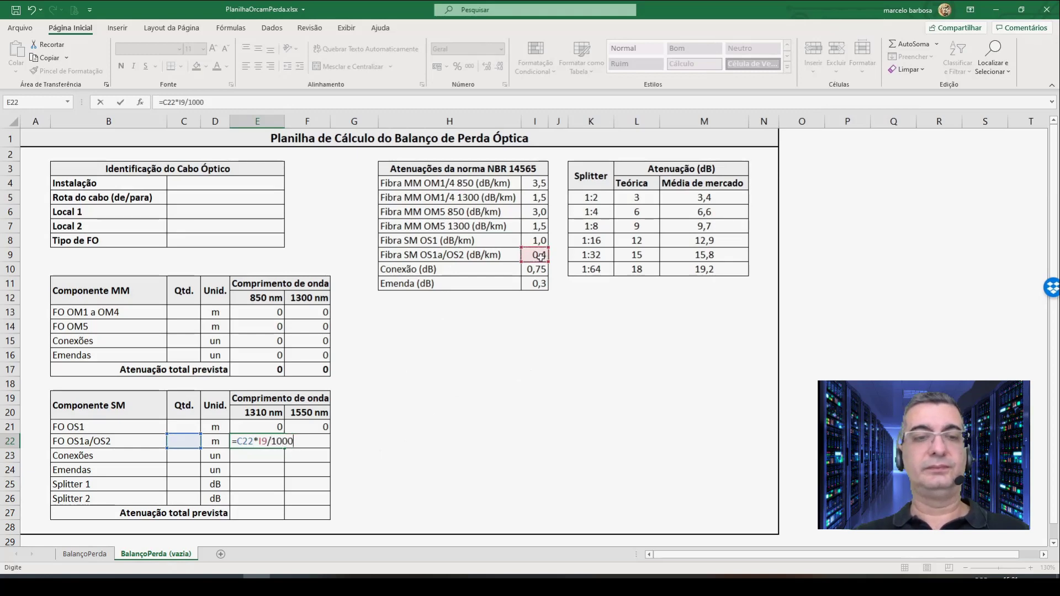
pyautogui.press('Tab')
# Make the FO OS1a/OS2 attenuation at 1550 nm equal to the 1310 nm cell, E22
pyautogui.write('=')
pyautogui.press('Left')
pyautogui.press('Return')
# Calculate the Componente SM Conexões attenuation at 1310 nm by multiplying quantity C23 by the Conexão value in I10
pyautogui.press('Left')
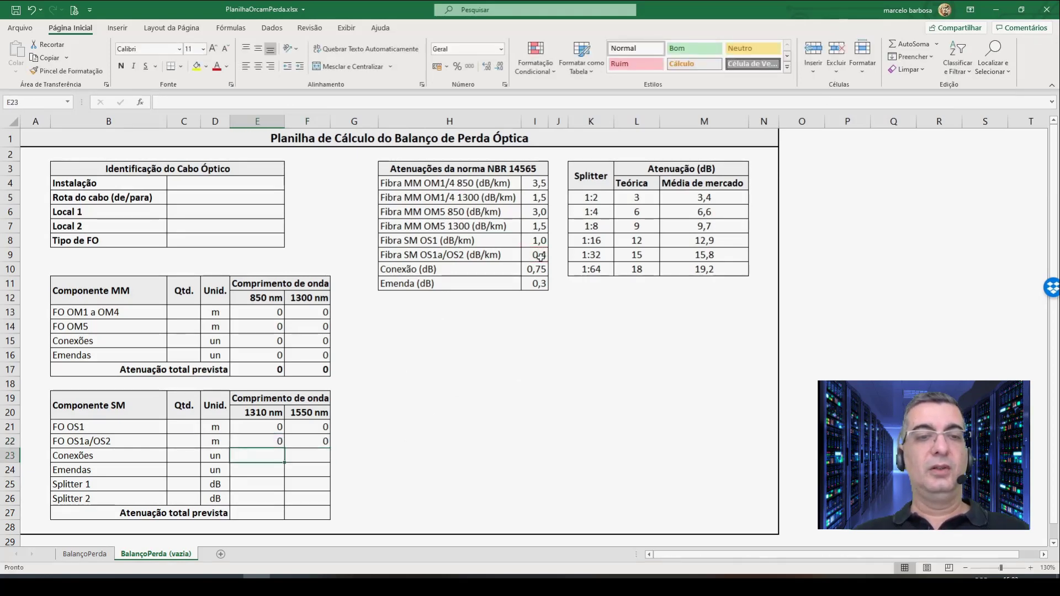
pyautogui.write('=')
pyautogui.press('Left')
pyautogui.press('Left')
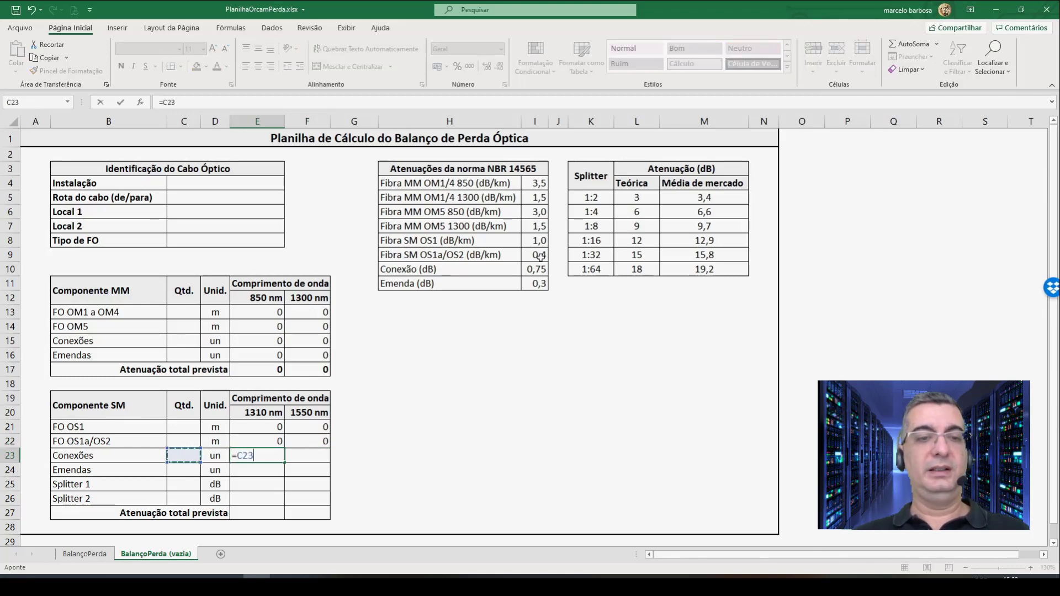
pyautogui.write('*')
pyautogui.click(539, 270)
pyautogui.press('F4')
pyautogui.press('Return')
# Make the Componente SM Conexões attenuation at 1550 nm equal to the 1310 nm cell, E23
pyautogui.press('Up')
pyautogui.press('Right')
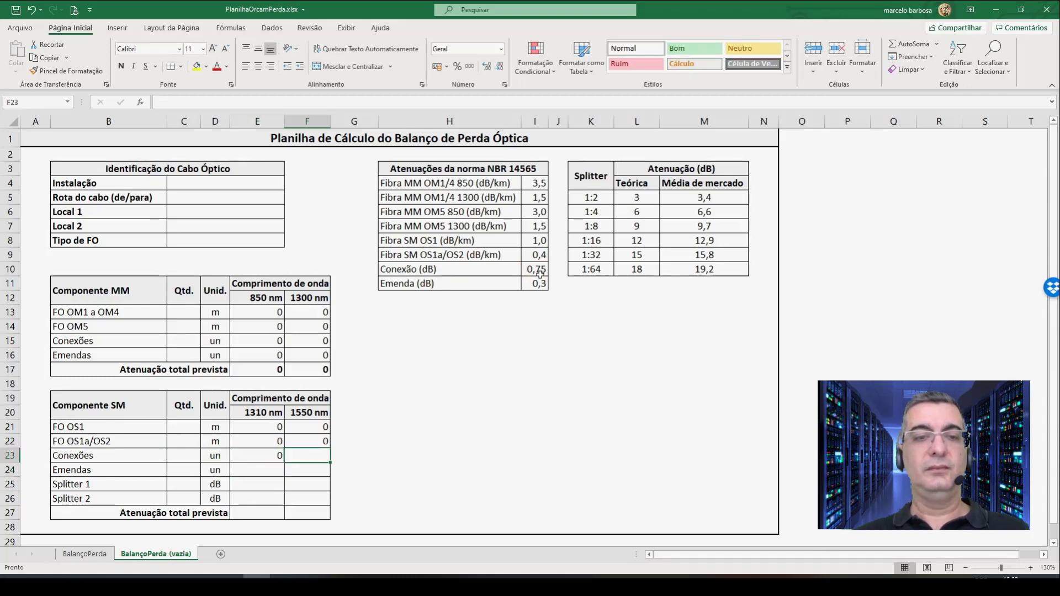
pyautogui.write('=')
pyautogui.press('Left')
pyautogui.press('Return')
# Enter =C24*I11 as the Emendas attenuation at 1310 nm in the Componente SM table
pyautogui.press('Left')
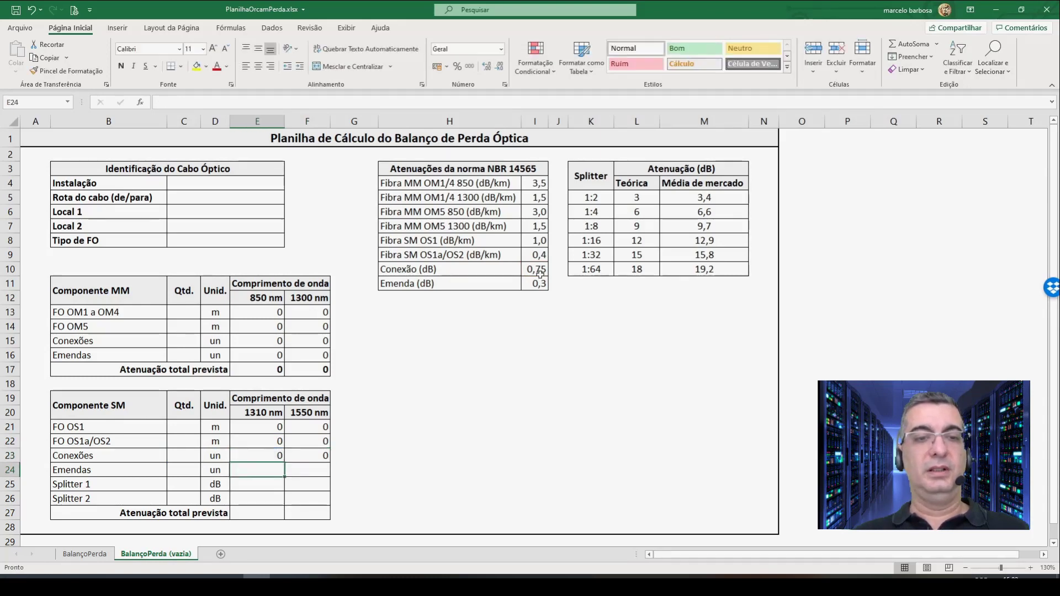
pyautogui.write('=')
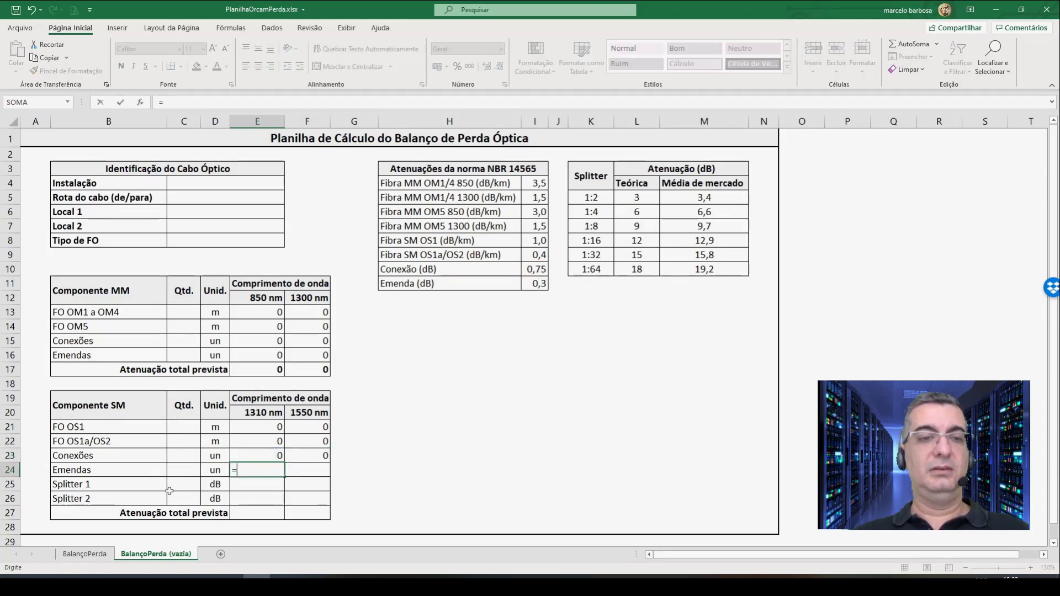
pyautogui.click(185, 471)
pyautogui.write('*')
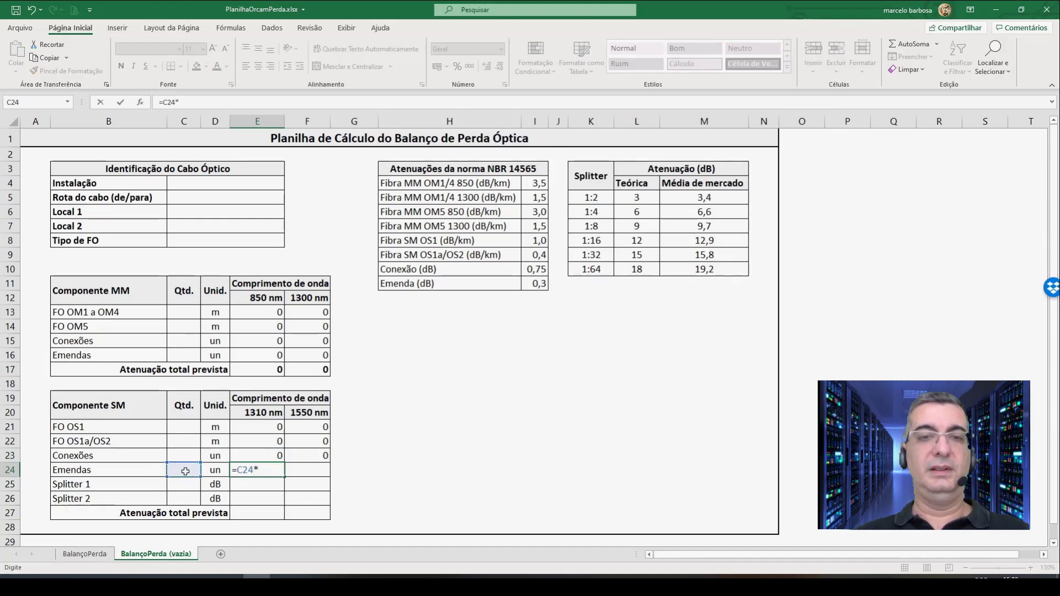
pyautogui.click(535, 283)
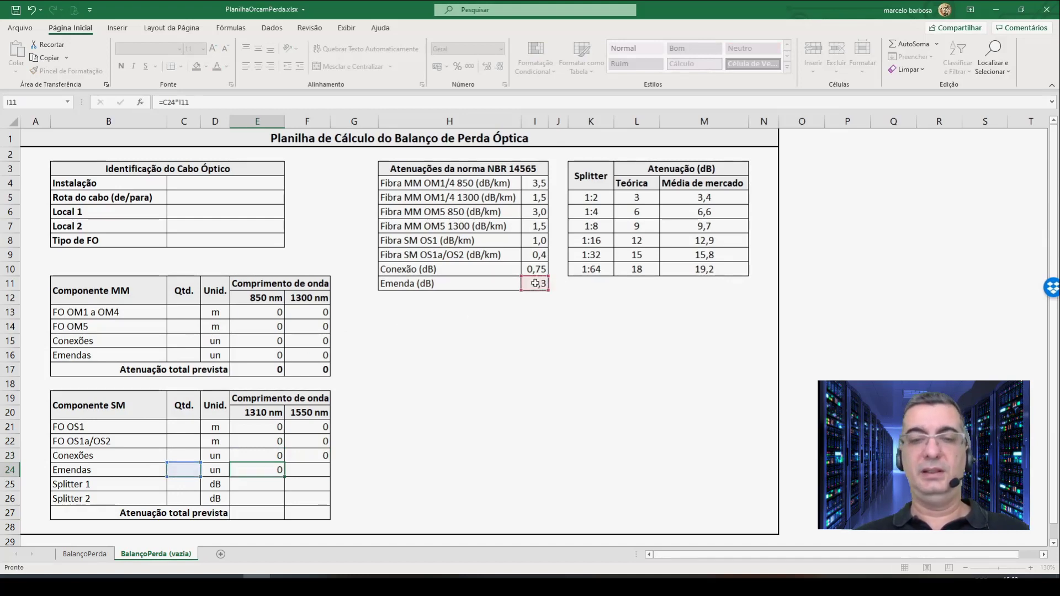
pyautogui.press('Return')
# Make the Componente SM Emendas attenuation at 1550 nm equal to the 1310 nm cell with =E24
pyautogui.press('Up')
pyautogui.press('Right')
pyautogui.write('=')
pyautogui.press('Left')
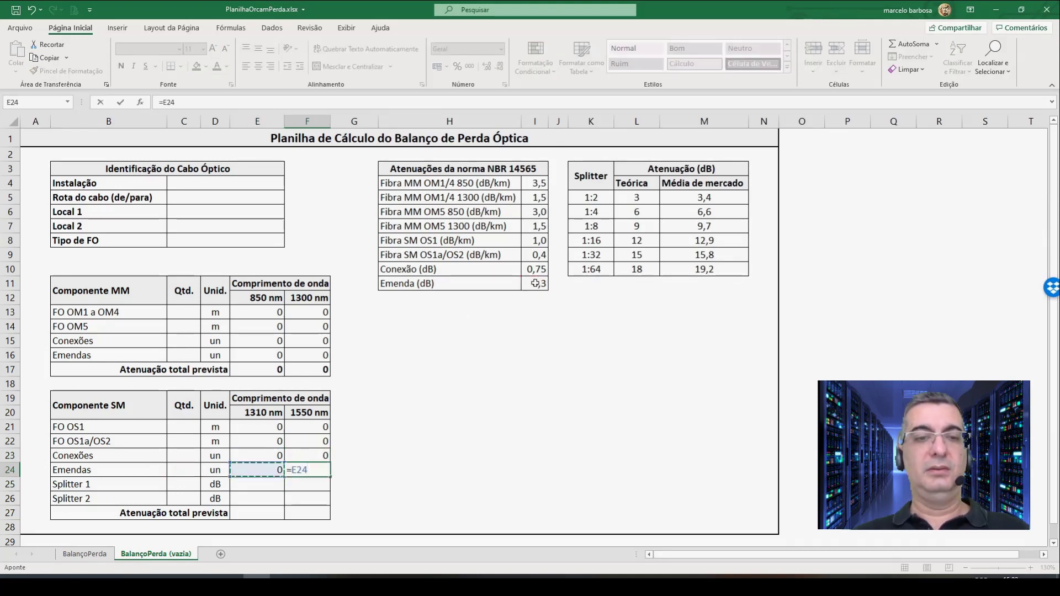
pyautogui.press('Return')
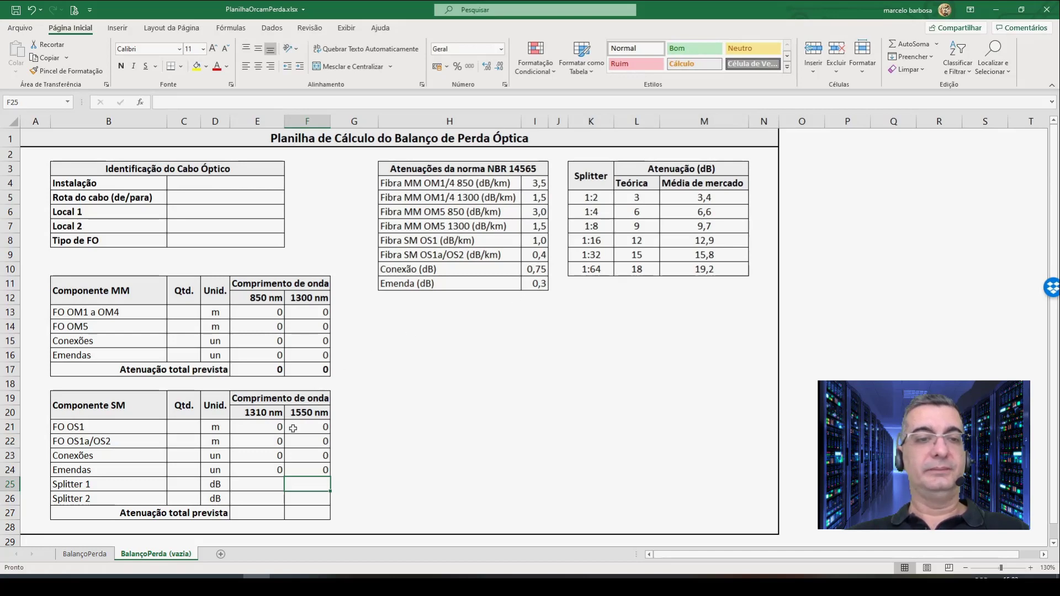
pyautogui.click(263, 483)
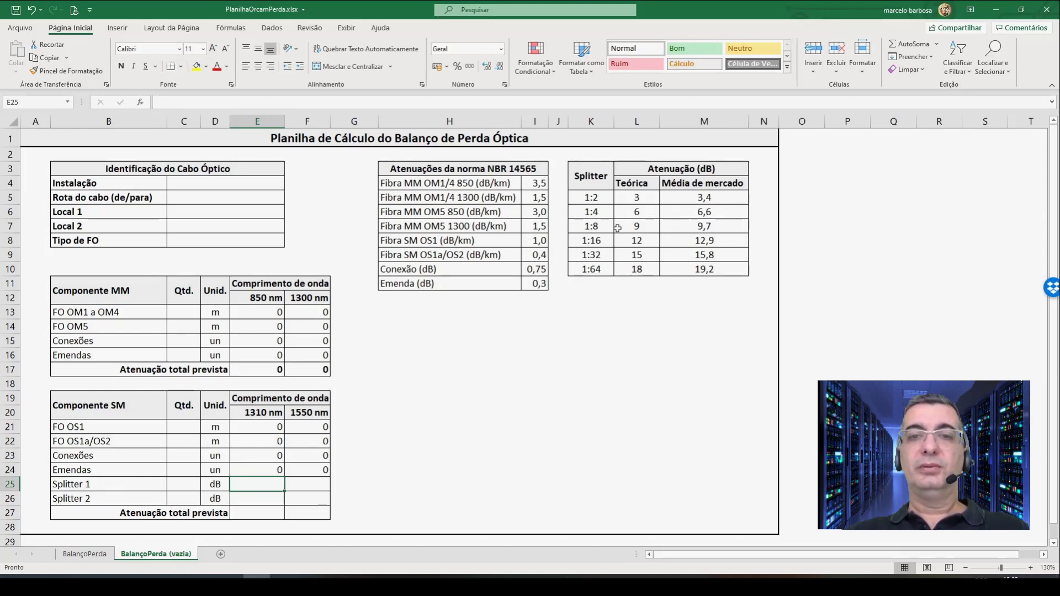
pyautogui.click(180, 485)
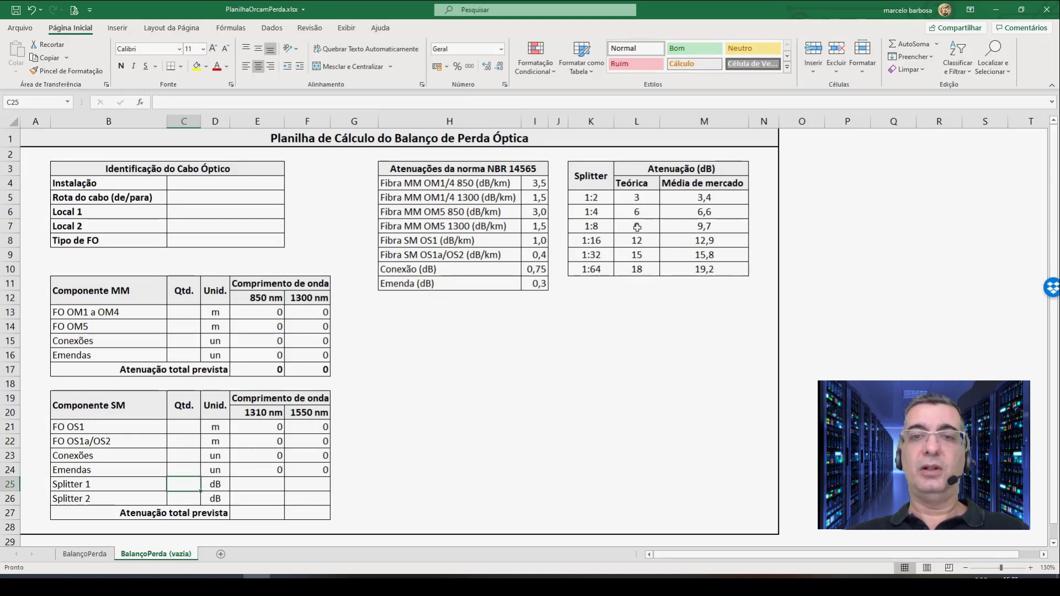
pyautogui.click(183, 498)
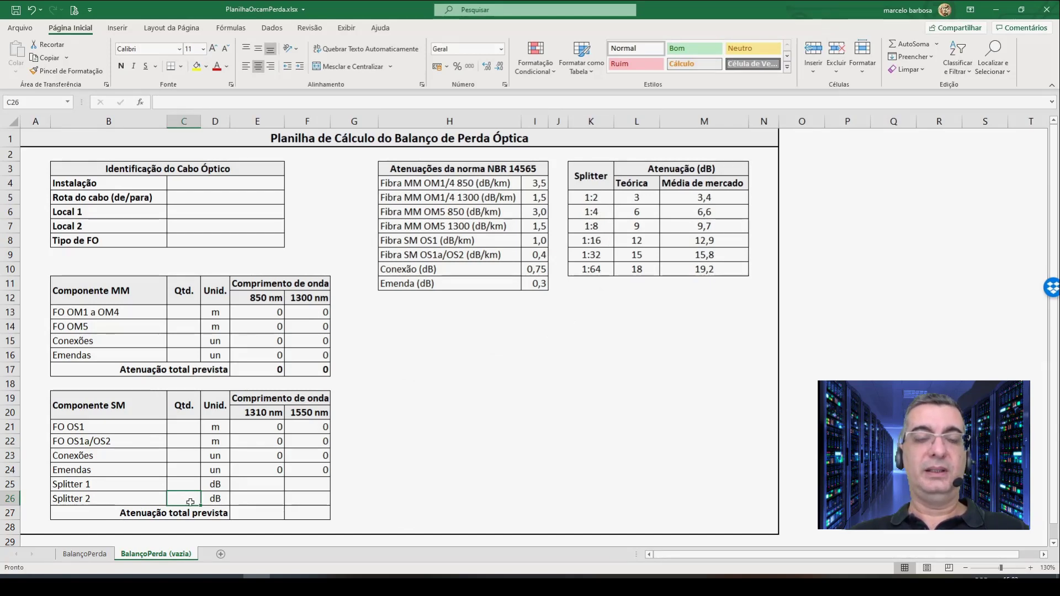
# Sum the 1310 nm attenuations with =SOMA(E21:E26) in the Atenuação total prevista row of the Componente SM table
pyautogui.click(257, 513)
pyautogui.write('=s')
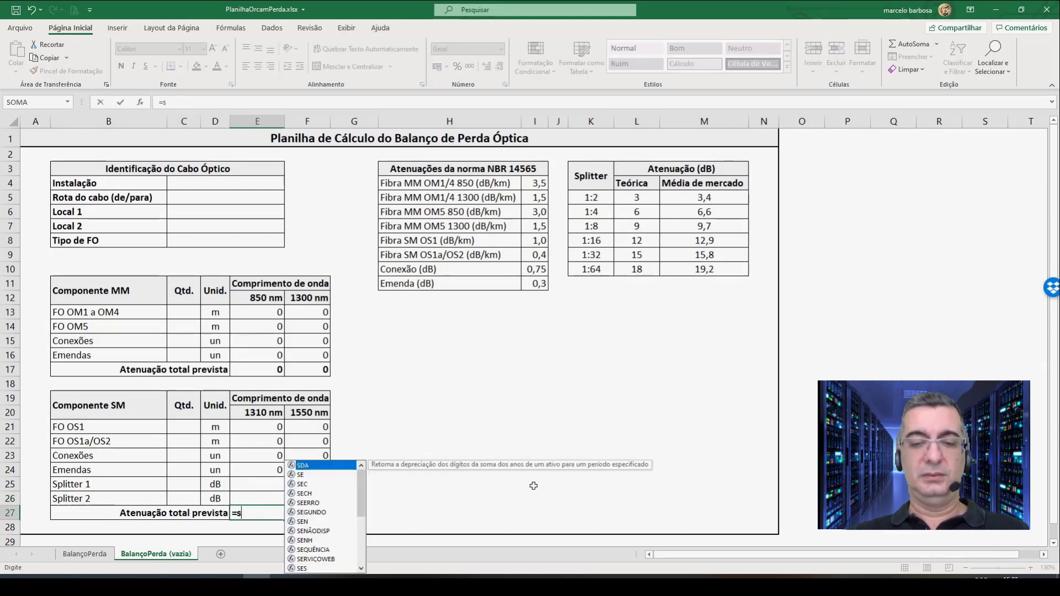
pyautogui.write('oma(')
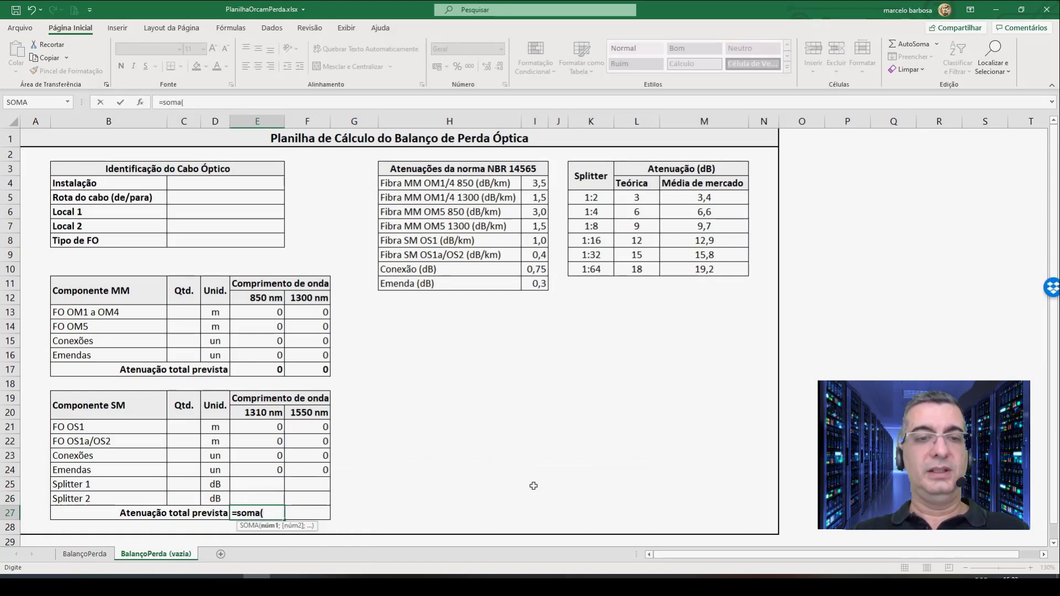
pyautogui.press('Up')
pyautogui.hotkey('shift', 'Up')
pyautogui.hotkey('shift', 'Up')
pyautogui.hotkey('shift', 'Up')
pyautogui.hotkey('shift', 'Up')
pyautogui.hotkey('shift', 'Up')
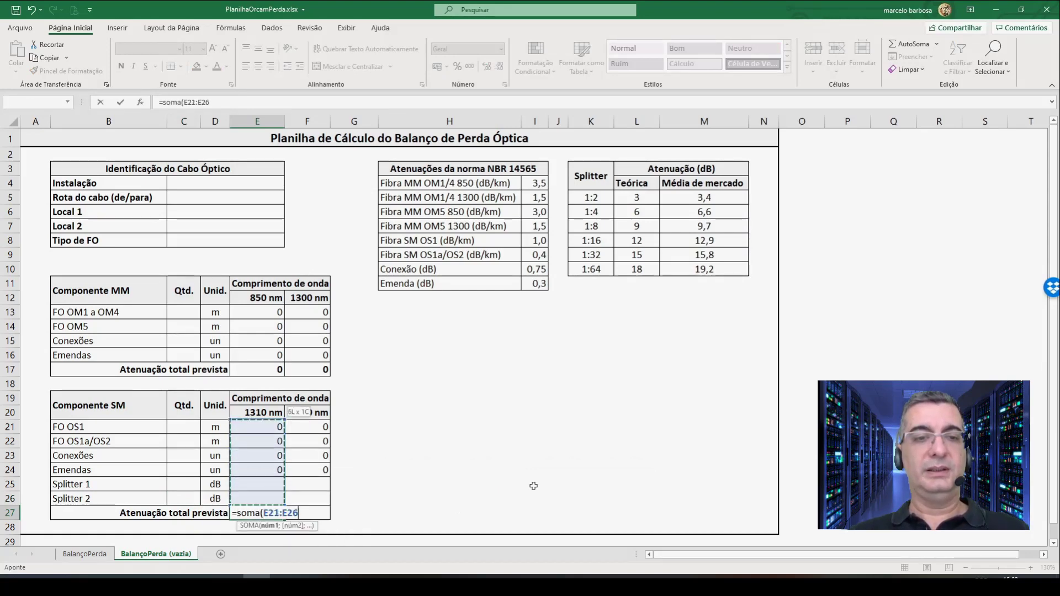
pyautogui.write(')')
pyautogui.press('Return')
# Copy the 1310 nm total formula into the 1550 nm total of the Componente SM table
pyautogui.press('Up')
pyautogui.hotkey('ctrl', 'c')
pyautogui.press('Right')
pyautogui.hotkey('ctrl', 'v')
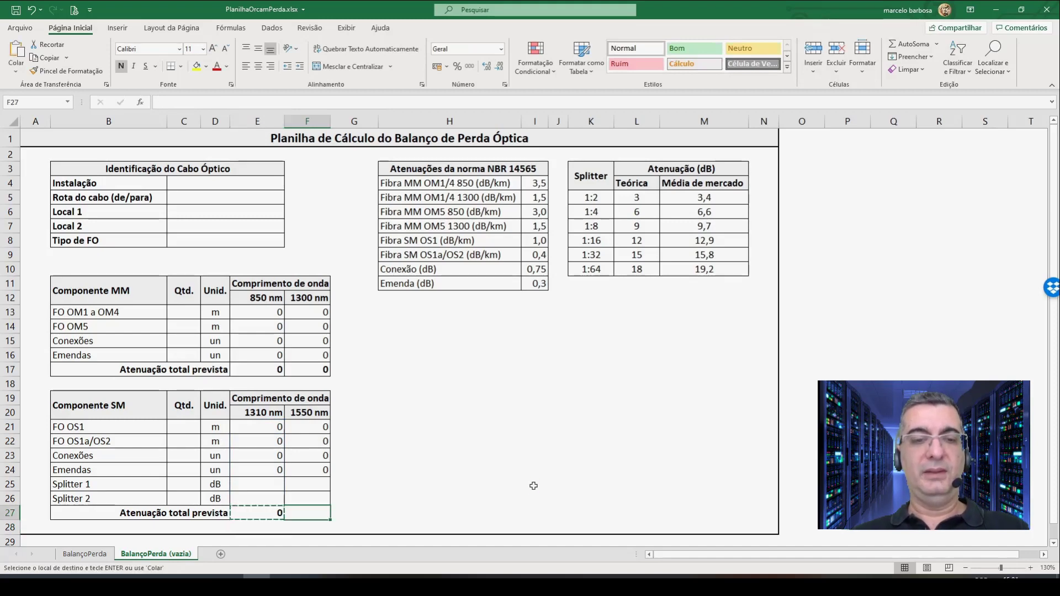
pyautogui.press('Escape')
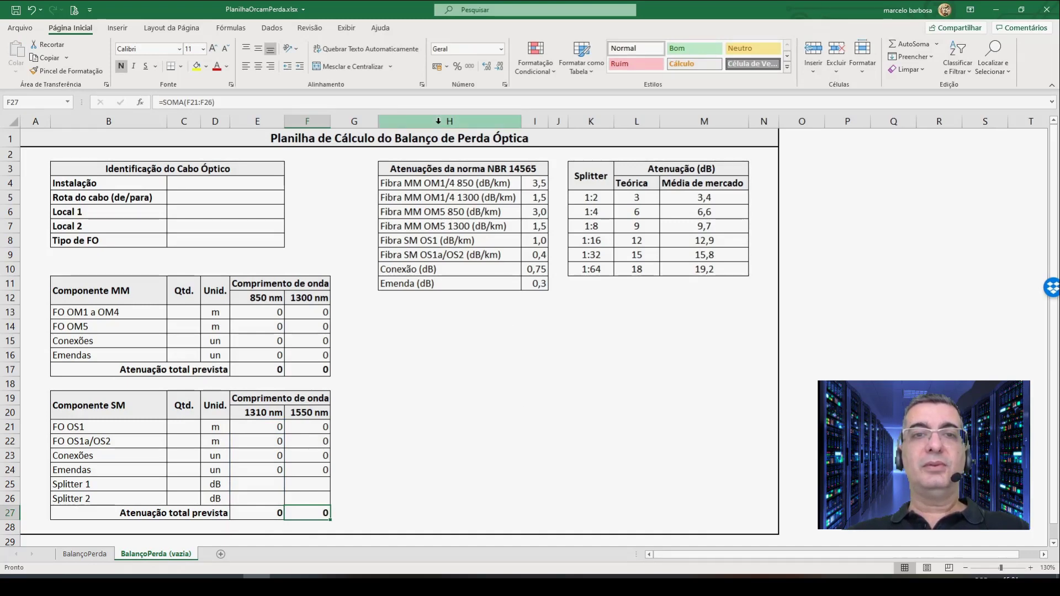
# Hide columns G through M, which hold the NBR 14565 and splitter attenuation reference tables
pyautogui.moveTo(354, 122); pyautogui.dragTo(690, 134)
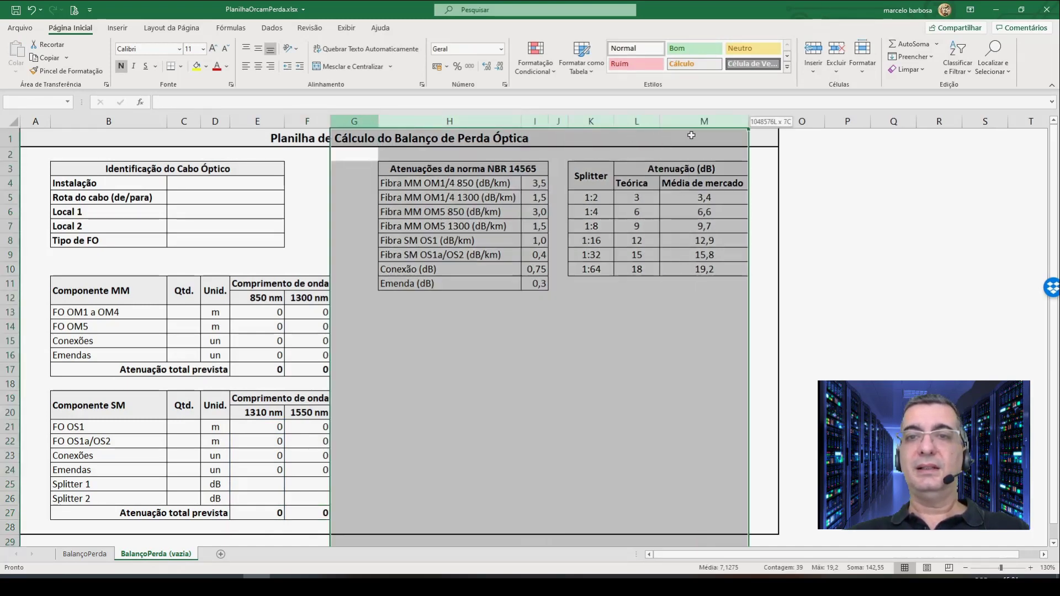
pyautogui.rightClick(688, 126)
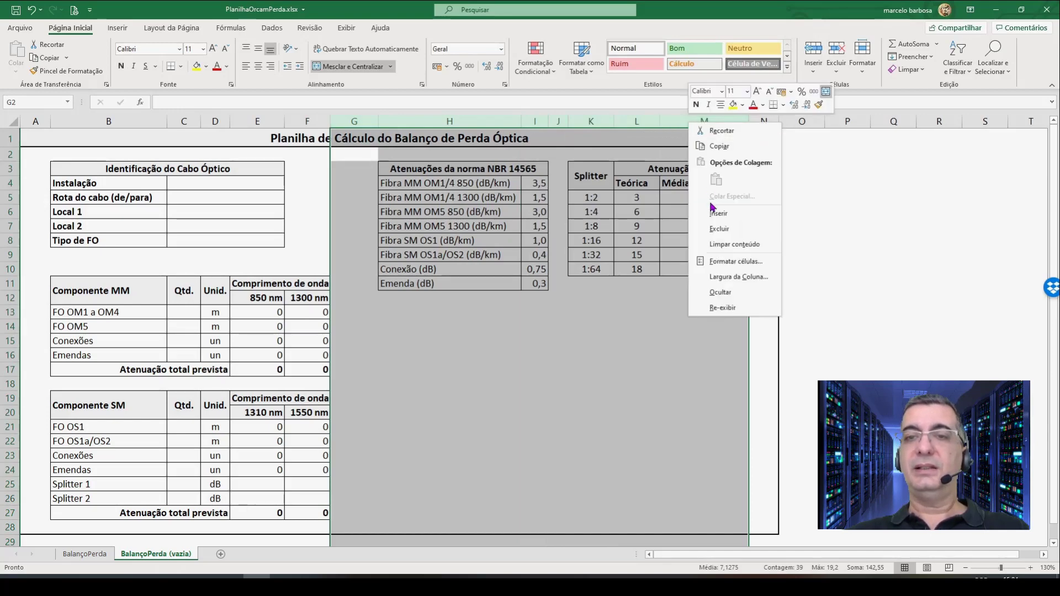
pyautogui.click(720, 295)
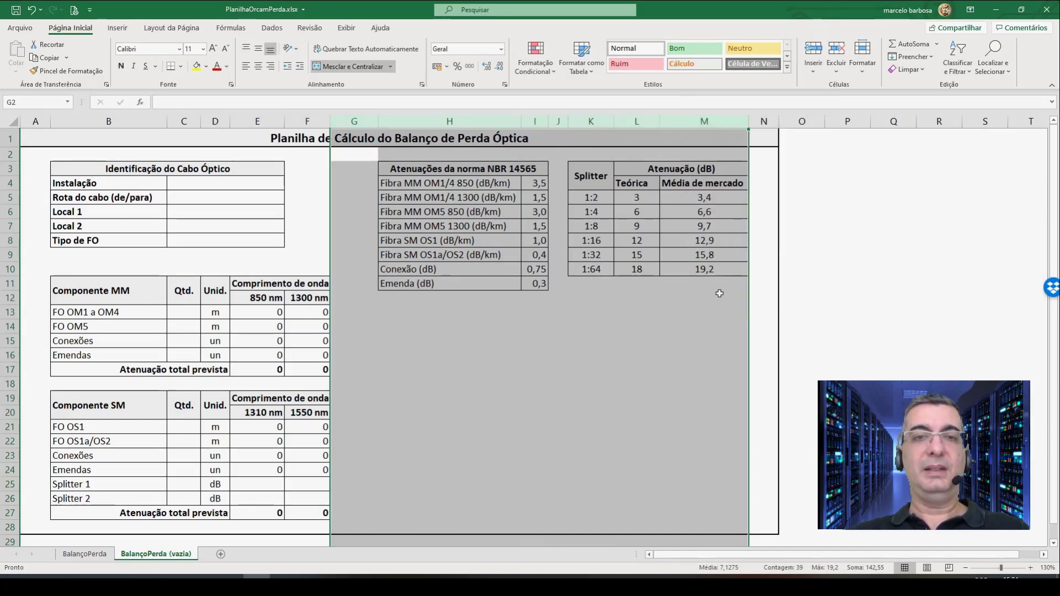
pyautogui.click(310, 155)
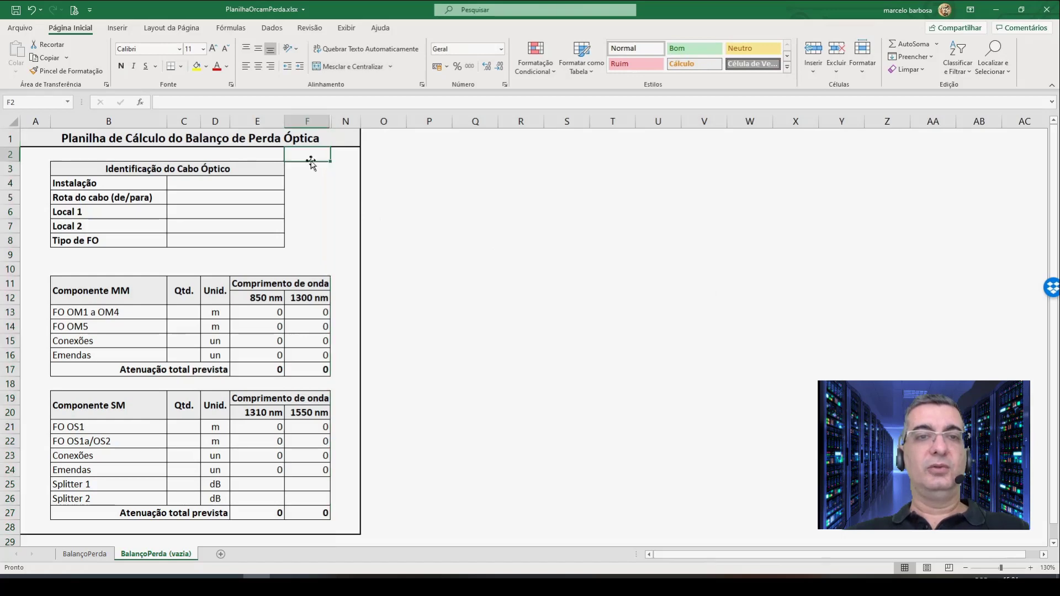
# Fill in the cable identification with Instalação as Cliente X and Rota do cabo (de/para) as p1 para p5
pyautogui.click(218, 183)
pyautogui.write('Clie')
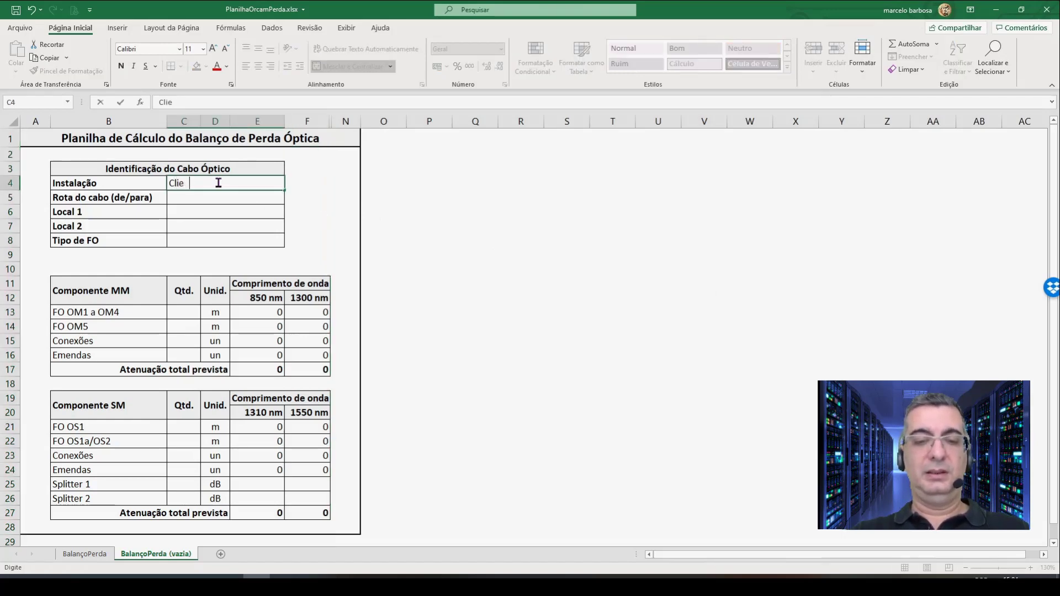
pyautogui.write('nte X')
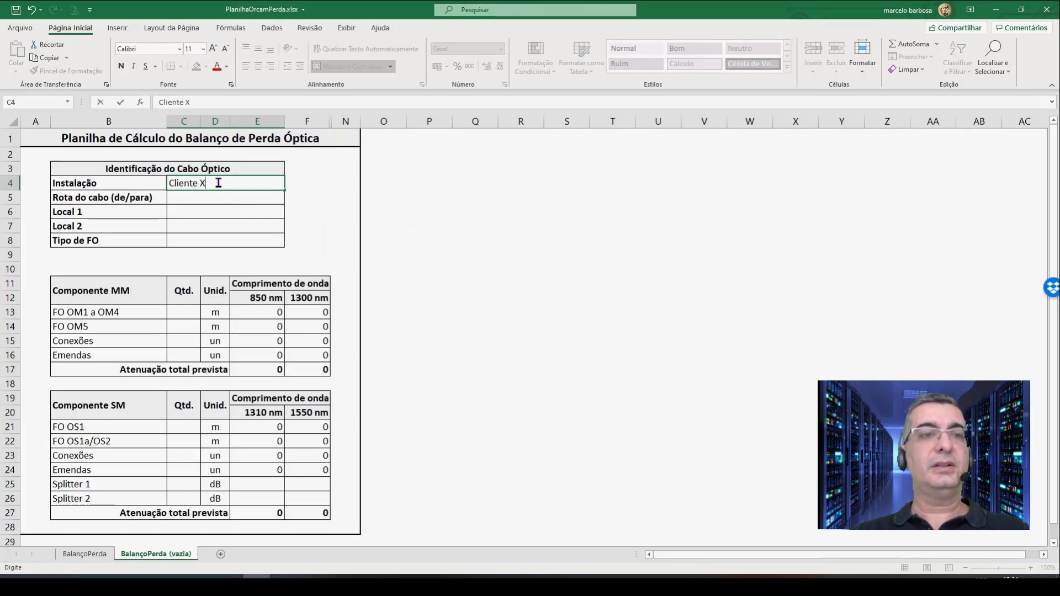
pyautogui.press('Return')
pyautogui.write('p1')
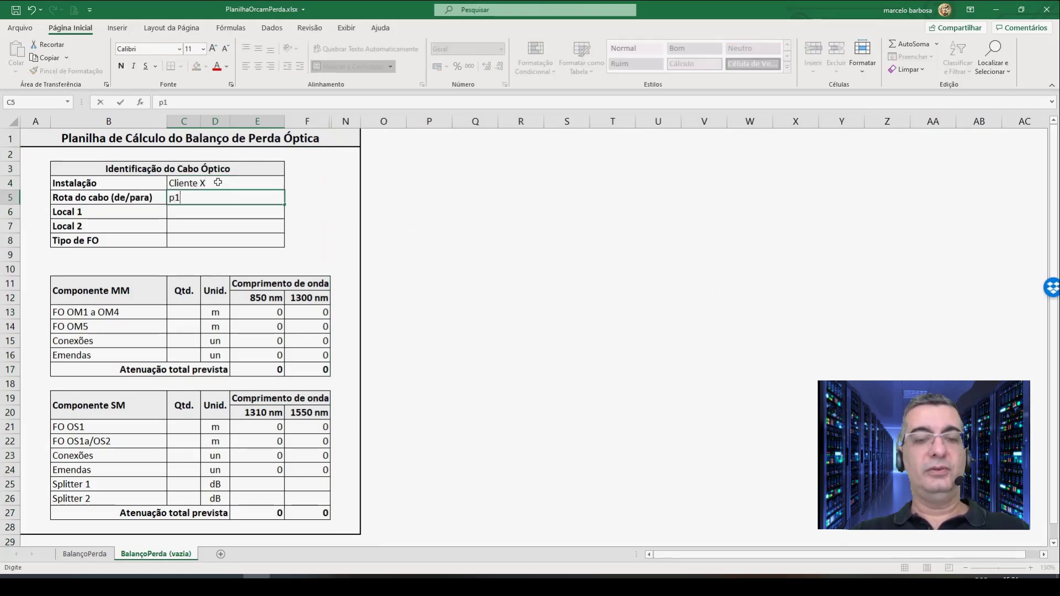
pyautogui.write(' para p5')
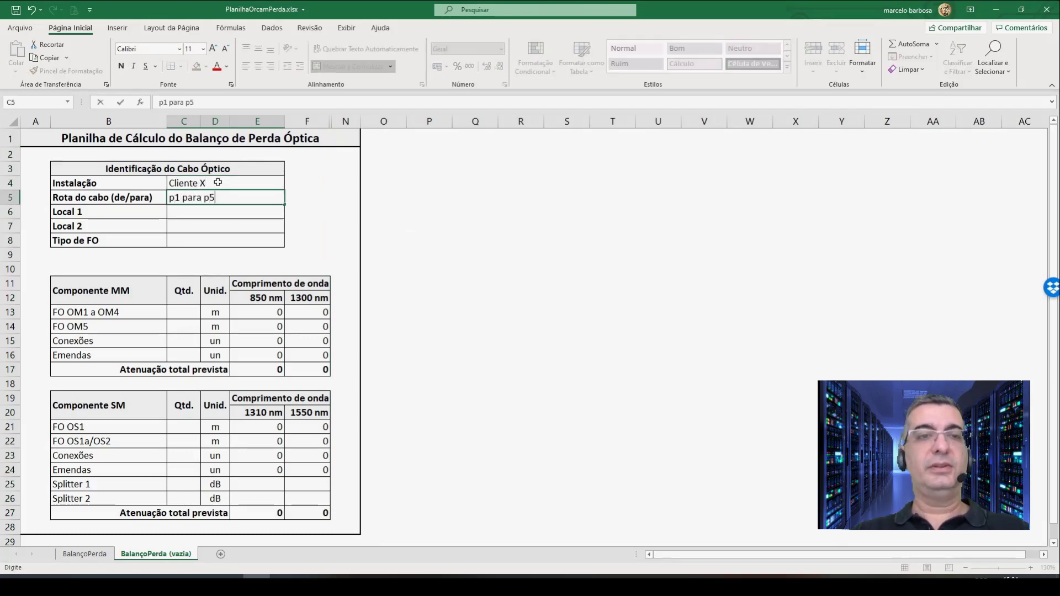
pyautogui.press('Return')
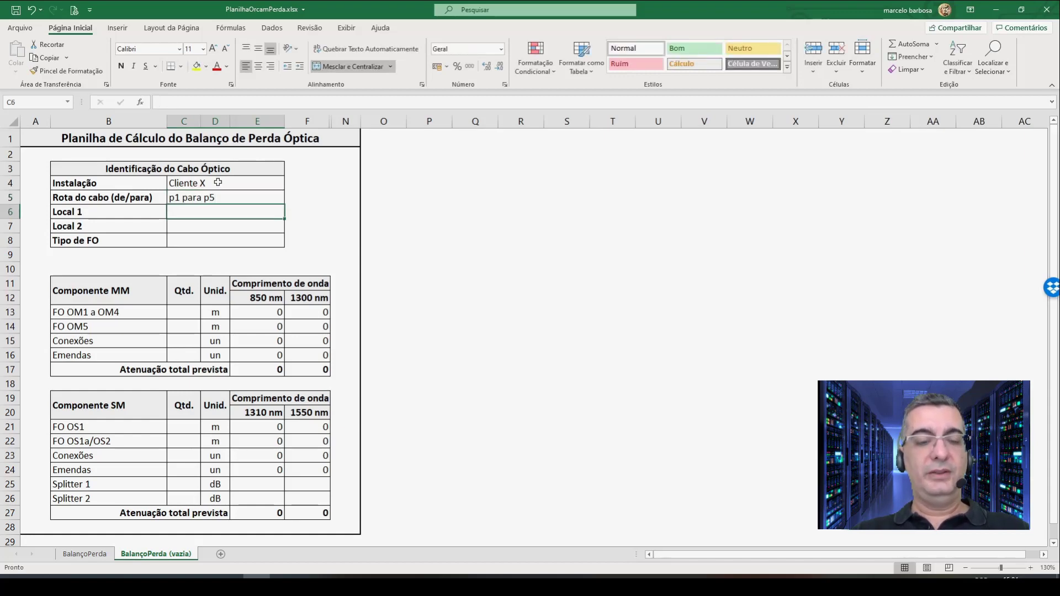
# Complete the cable identification with Local 1 as rack 1 dio 2, Local 2 as rack 3 dio 1 and Tipo de FO as MM OM5
pyautogui.write('rack 1 ')
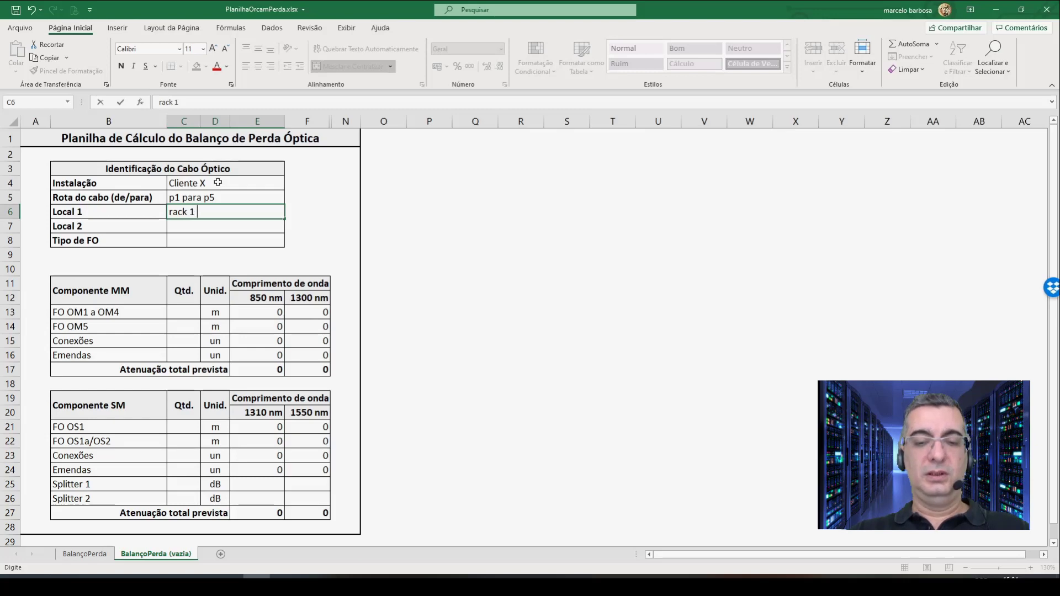
pyautogui.write('dio 2')
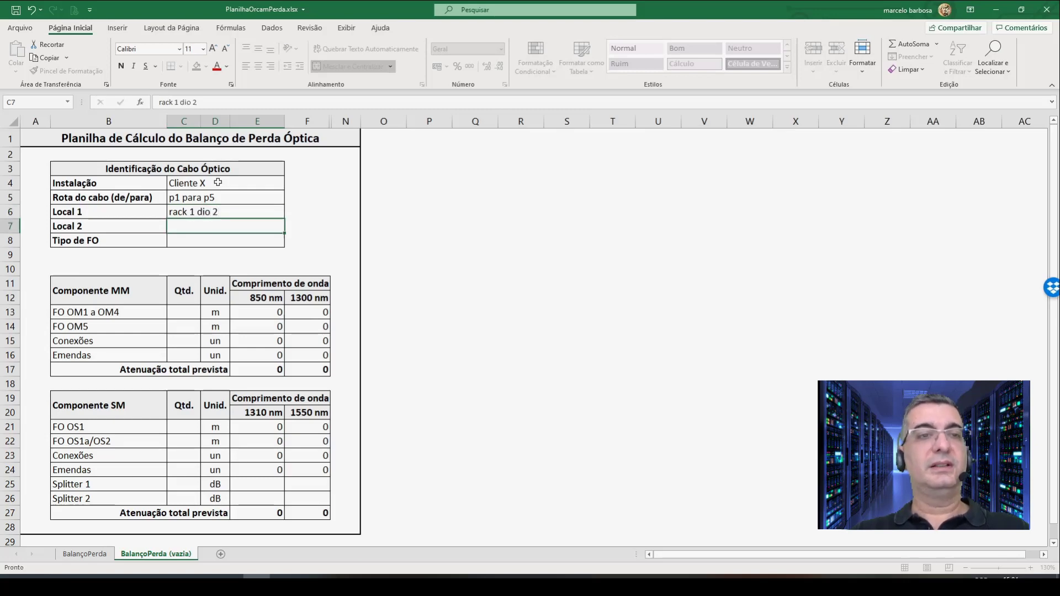
pyautogui.press('Return')
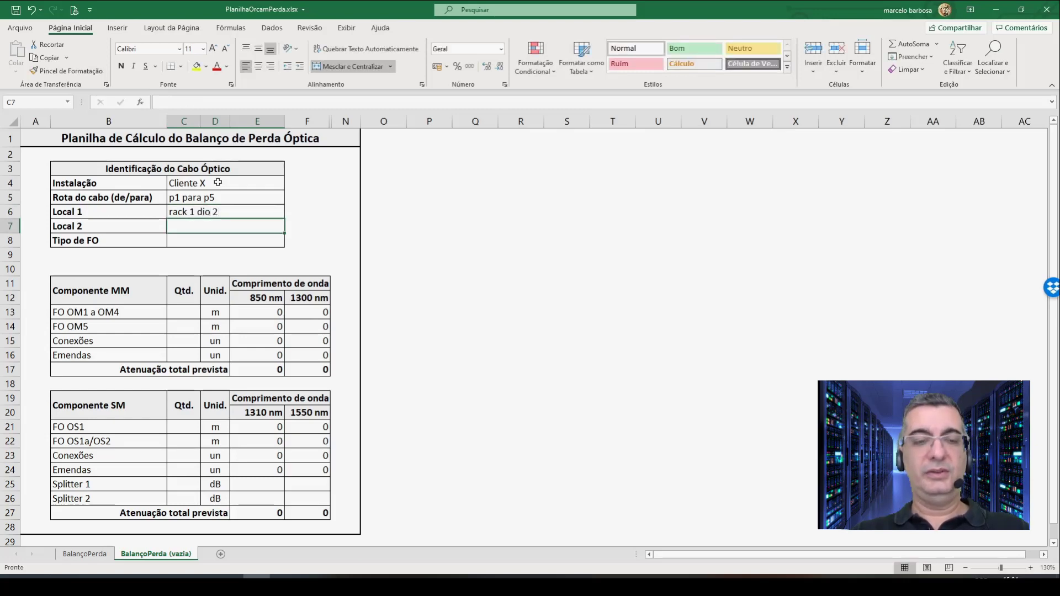
pyautogui.write('rack 3 dio 1')
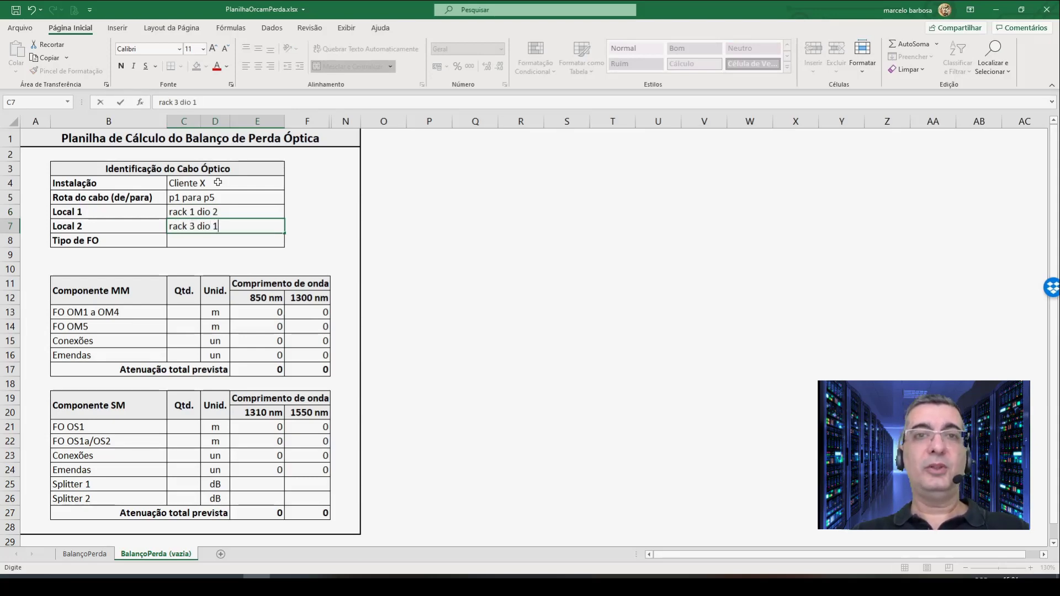
pyautogui.press('Return')
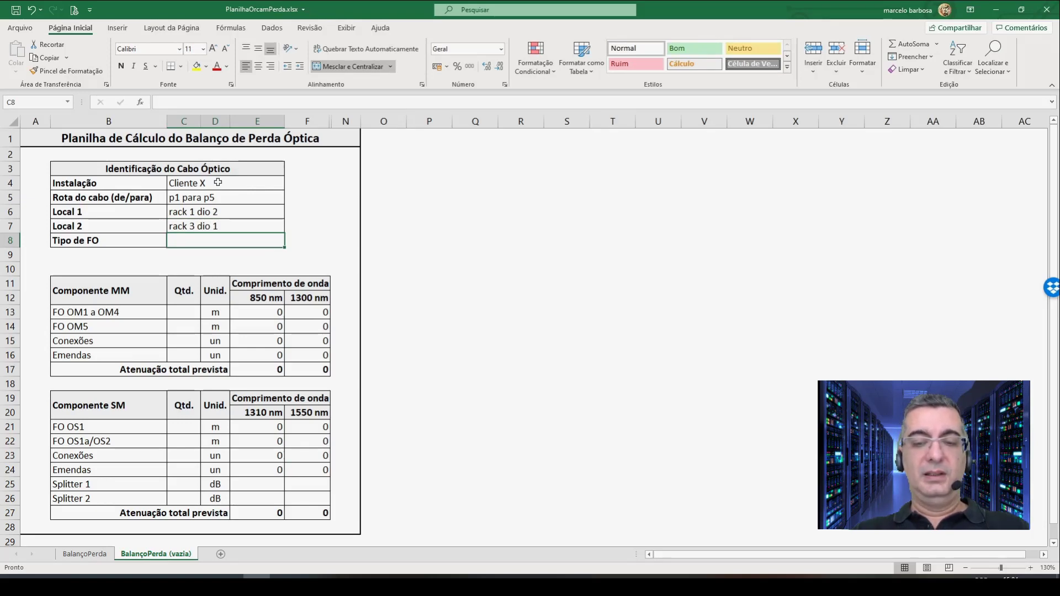
pyautogui.write('MM OM5')
pyautogui.press('Return')
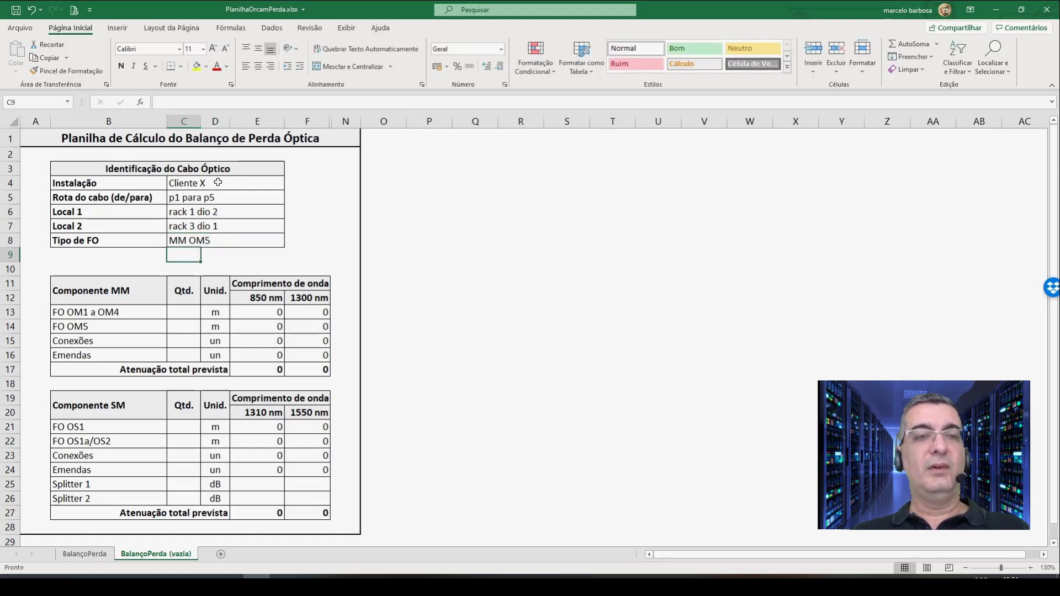
# Enter the Componente MM quantities: 200 m of FO OM5, 2 for Conexões and 0 for Emendas
pyautogui.press('Down')
pyautogui.press('Down')
pyautogui.press('Down')
pyautogui.press('Down')
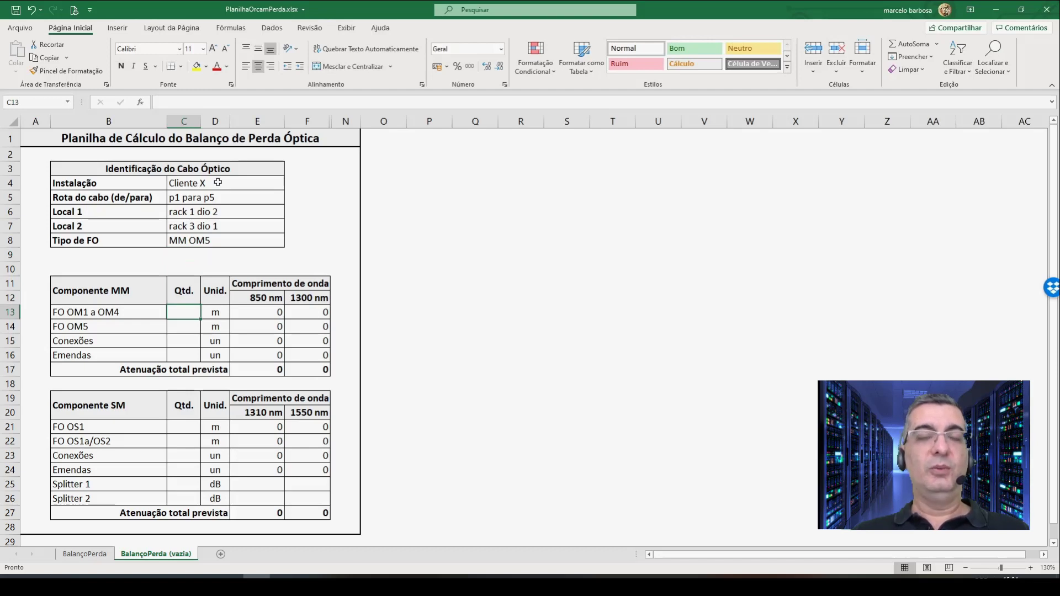
pyautogui.press('Down')
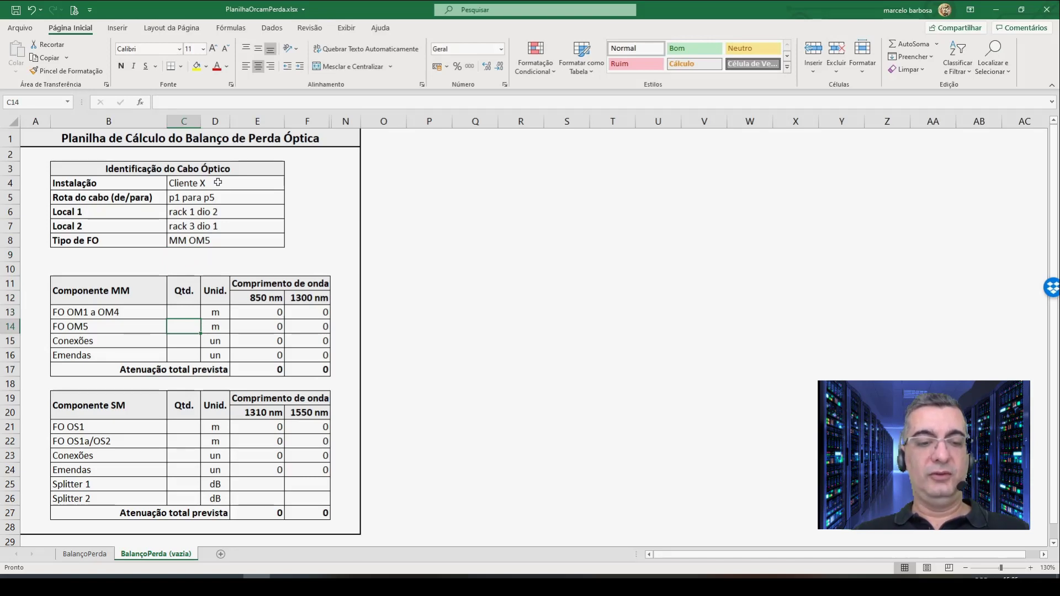
pyautogui.write('200')
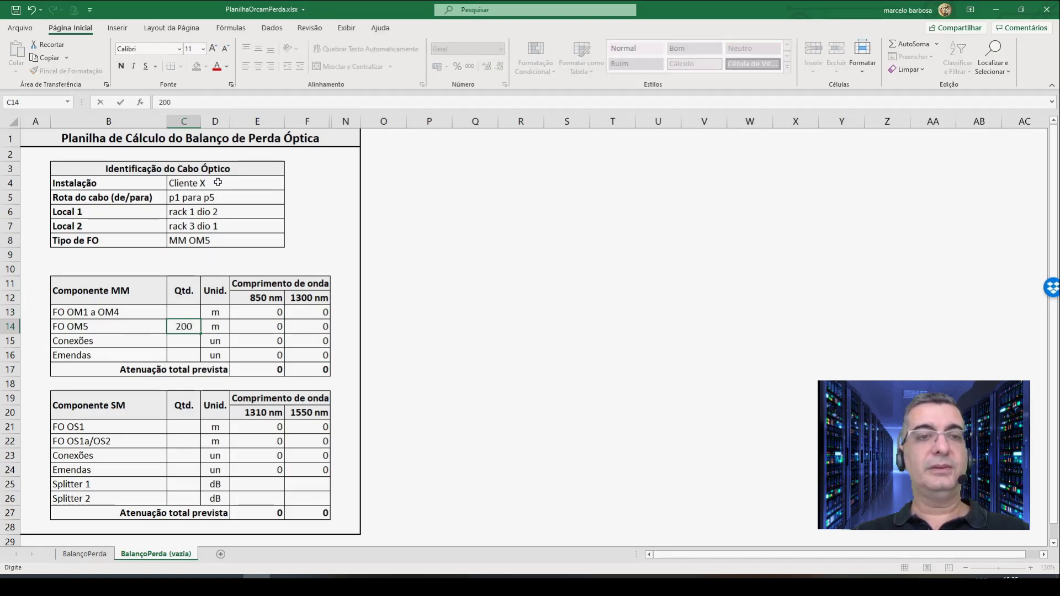
pyautogui.press('Return')
pyautogui.write('2')
pyautogui.press('Return')
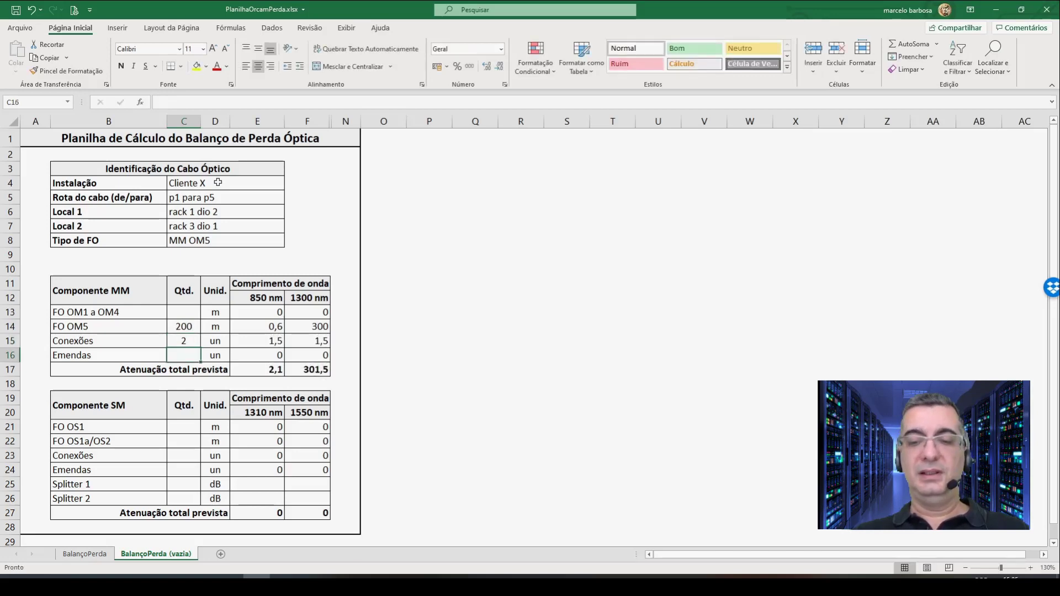
pyautogui.write('0')
pyautogui.press('Return')
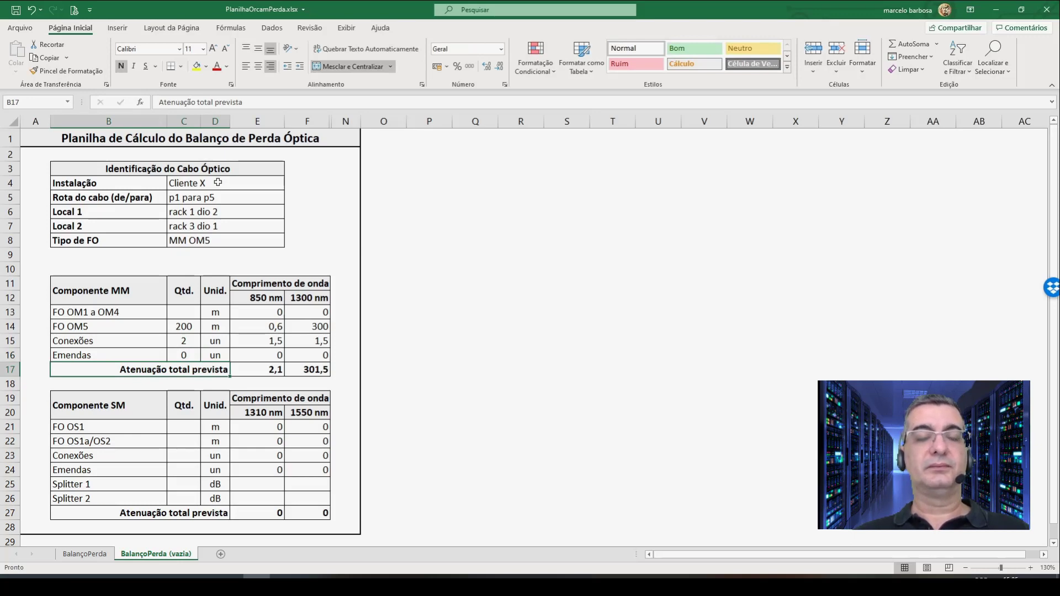
# Correct the FO OM5 attenuation formula at 1300 nm by dividing it by 1000, giving =C14*I7/1000
pyautogui.press('Right')
pyautogui.press('Right')
pyautogui.press('Up')
pyautogui.press('Up')
pyautogui.press('Up')
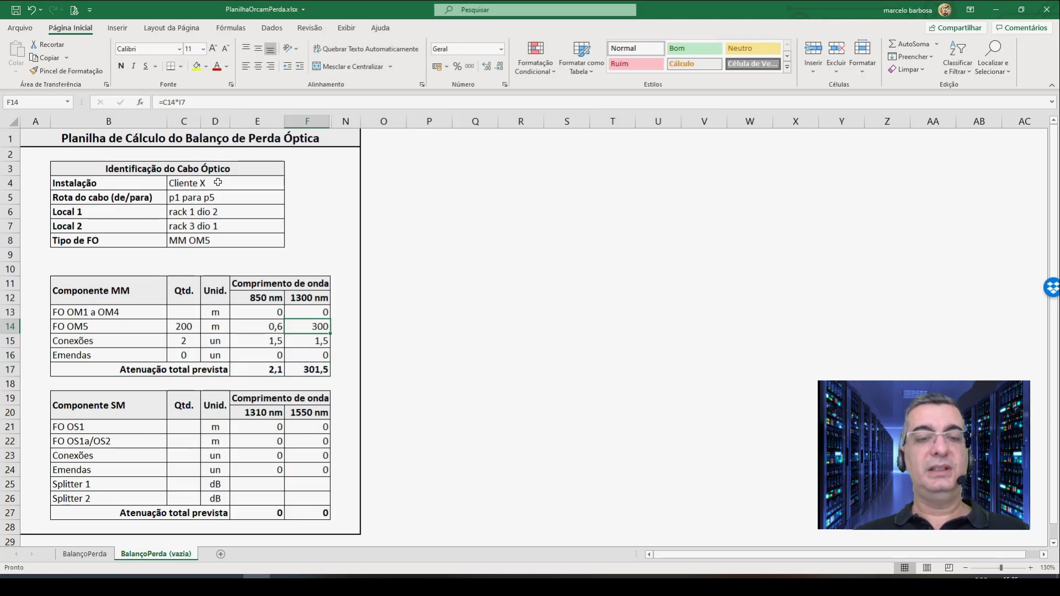
pyautogui.press('F2')
pyautogui.write('/1000')
pyautogui.press('Return')
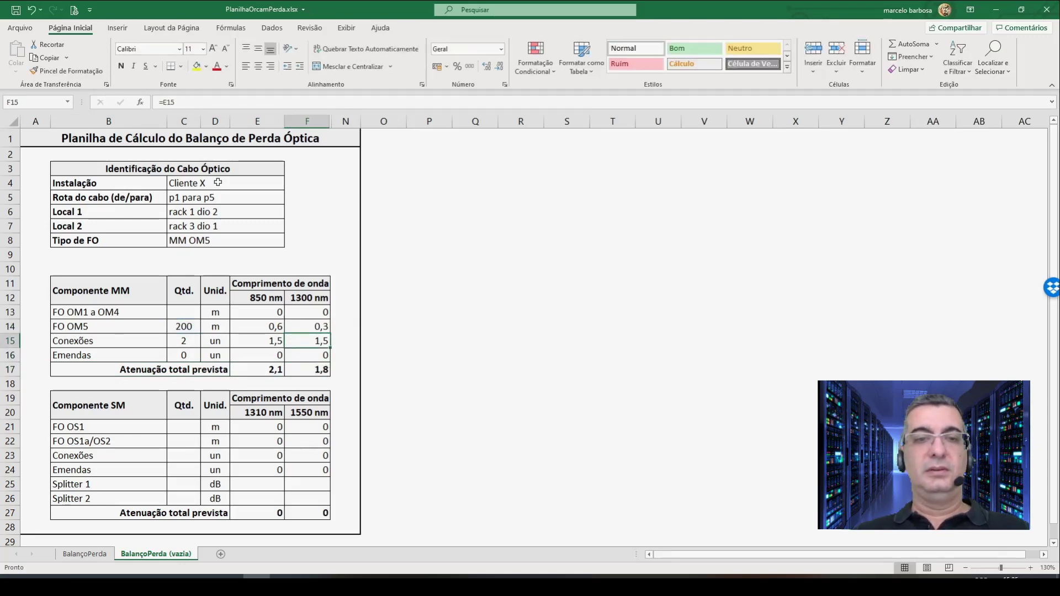
# Review the Componente MM attenuation formulas and the predicted totals at 850 nm and 1300 nm
pyautogui.press('Left')
pyautogui.press('Down')
pyautogui.press('Down')
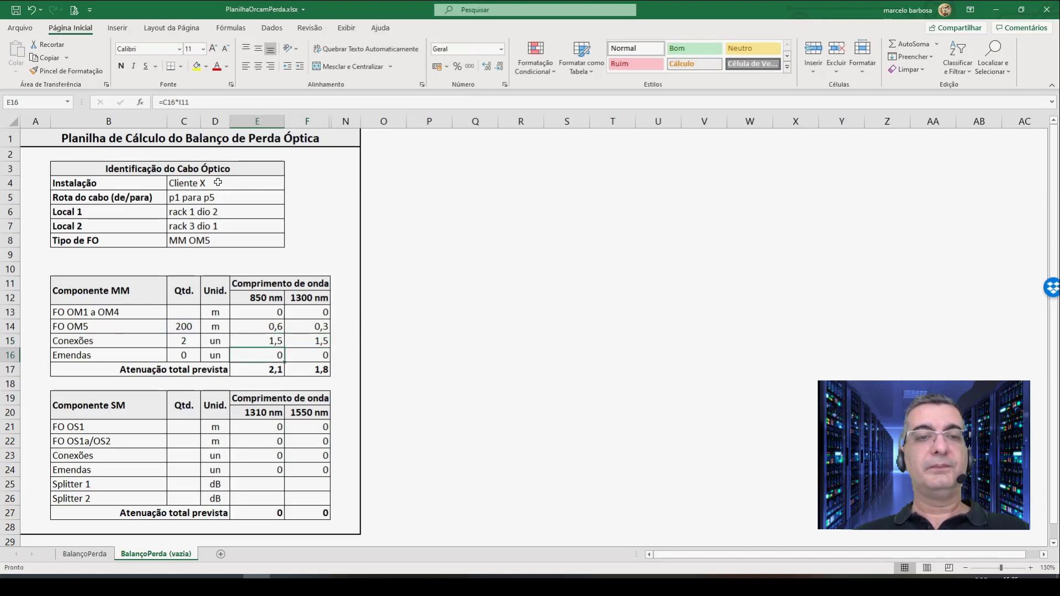
pyautogui.press('Up')
pyautogui.press('Up')
pyautogui.press('Up')
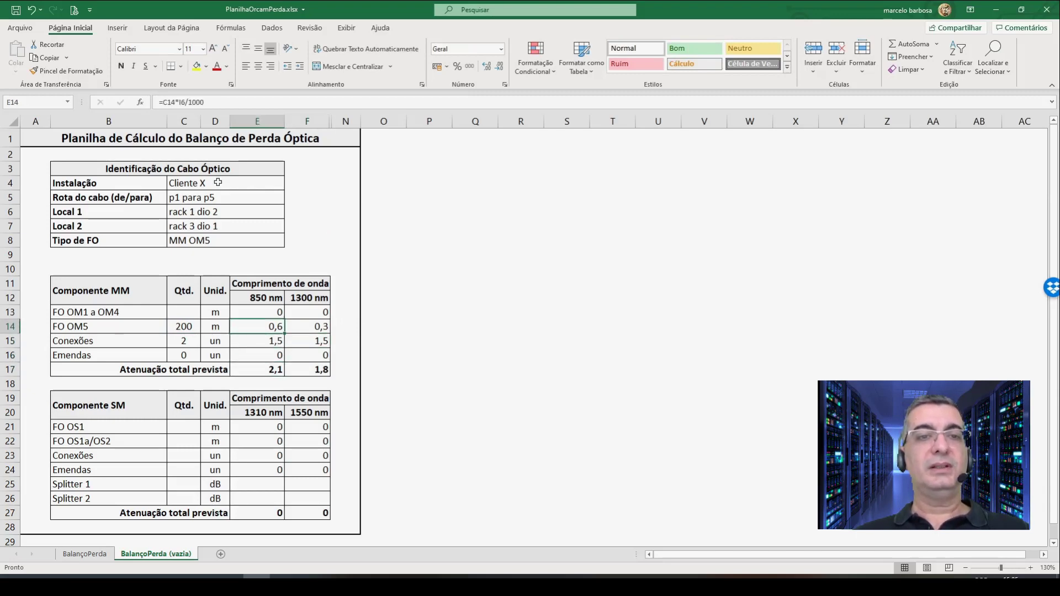
pyautogui.press('Right')
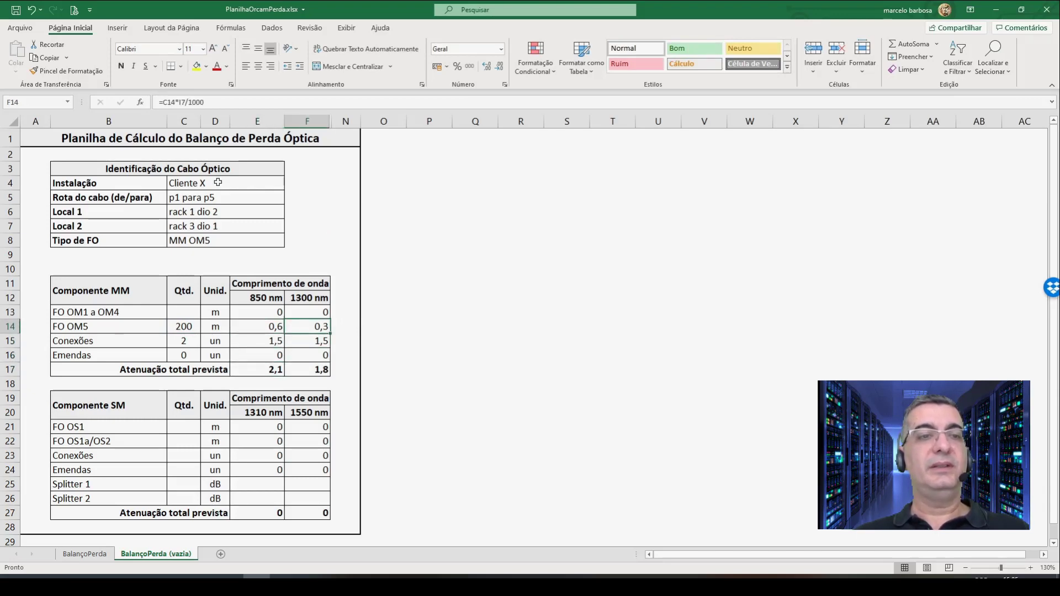
pyautogui.press('Left')
pyautogui.press('Down')
pyautogui.press('Down')
pyautogui.press('Down')
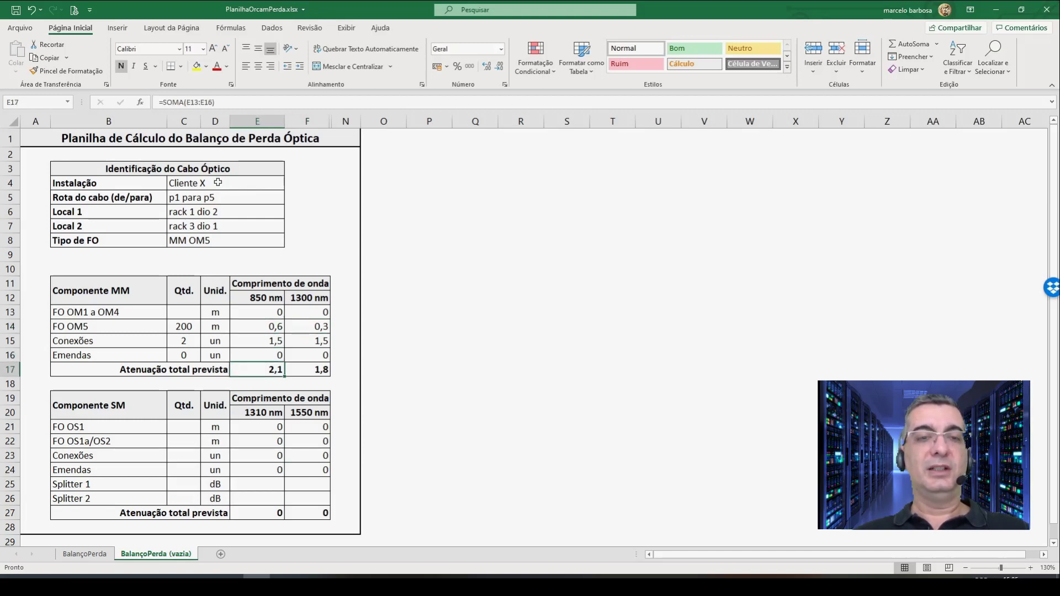
pyautogui.press('Right')
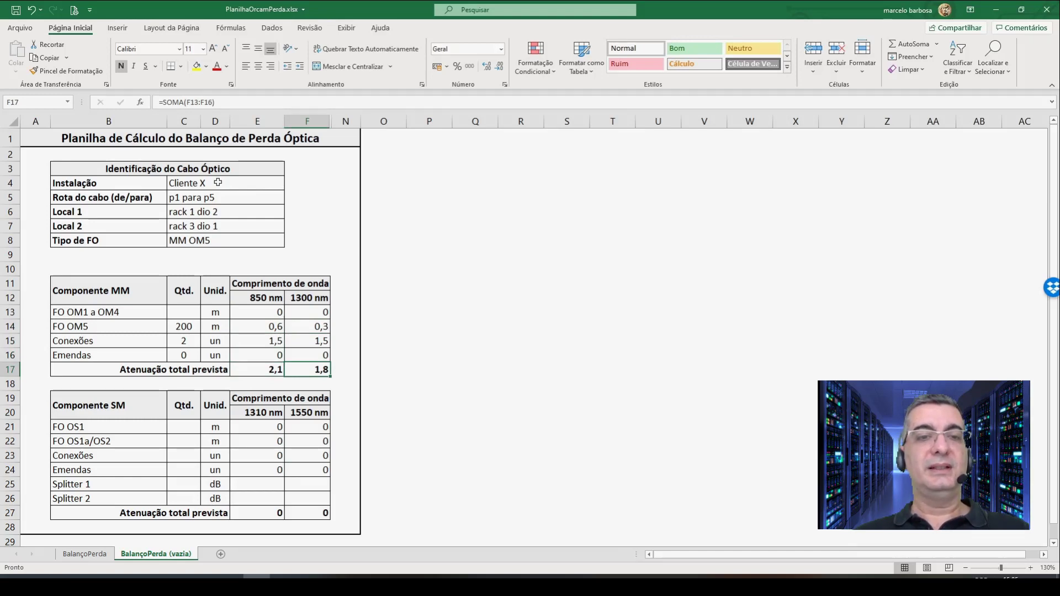
pyautogui.press('Left')
pyautogui.press('Left')
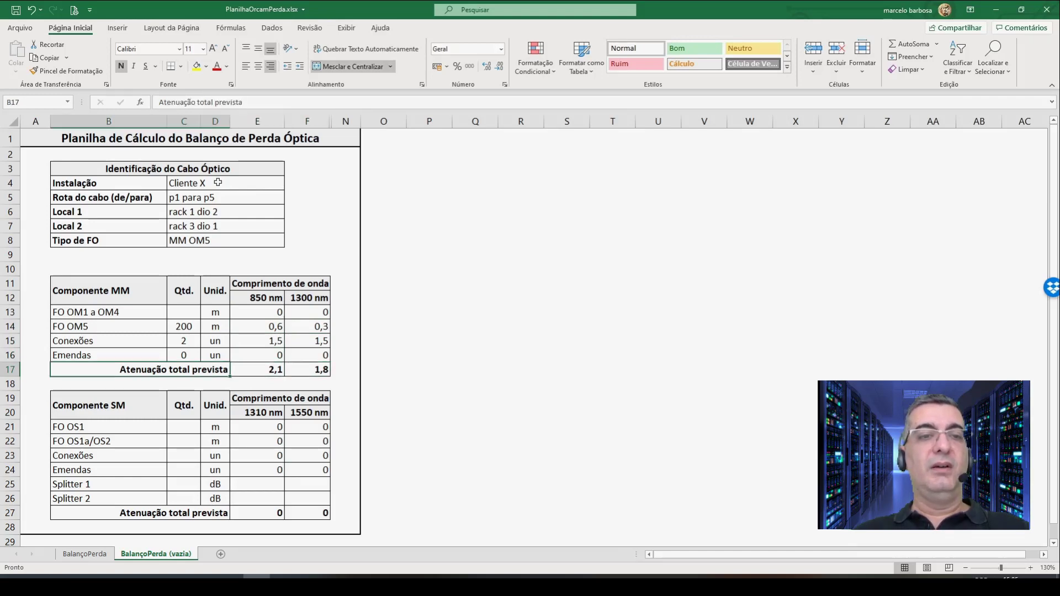
# Replace the Tipo de FO entry in the cable identification with SM OS2
pyautogui.press('Down')
pyautogui.press('Down')
pyautogui.press('Up')
pyautogui.press('Up')
pyautogui.press('Up')
pyautogui.press('Up')
pyautogui.press('Up')
pyautogui.press('Up')
pyautogui.press('Up')
pyautogui.press('Up')
pyautogui.press('Up')
pyautogui.press('Up')
pyautogui.press('Delete')
pyautogui.write('SM')
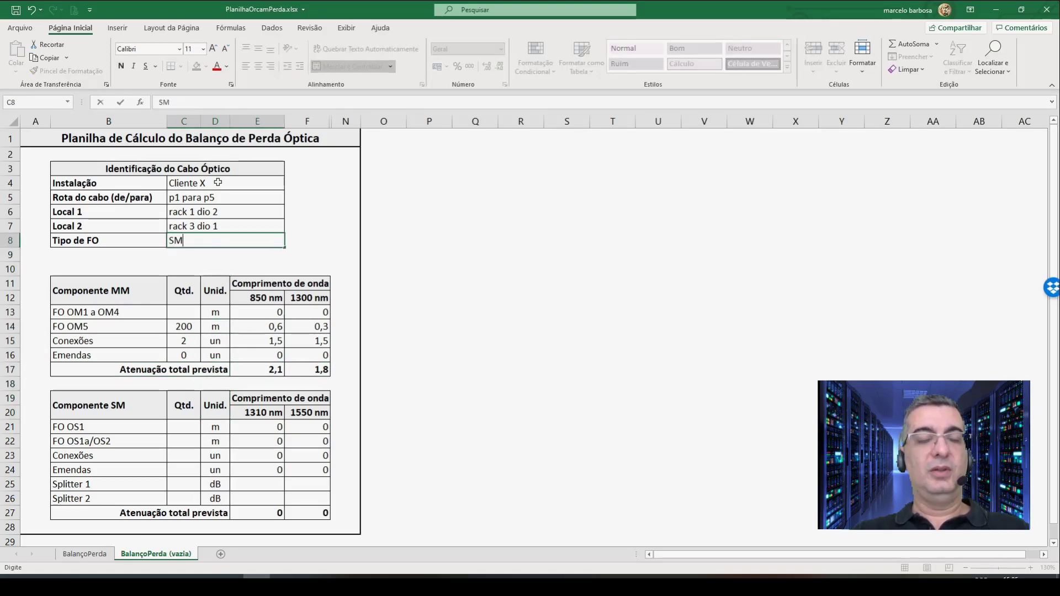
pyautogui.write(' OS2')
pyautogui.press('Return')
# Clear all quantities in the Qtd. column of the Componente MM table
pyautogui.press('Down')
pyautogui.press('Down')
pyautogui.press('Down')
pyautogui.press('Down')
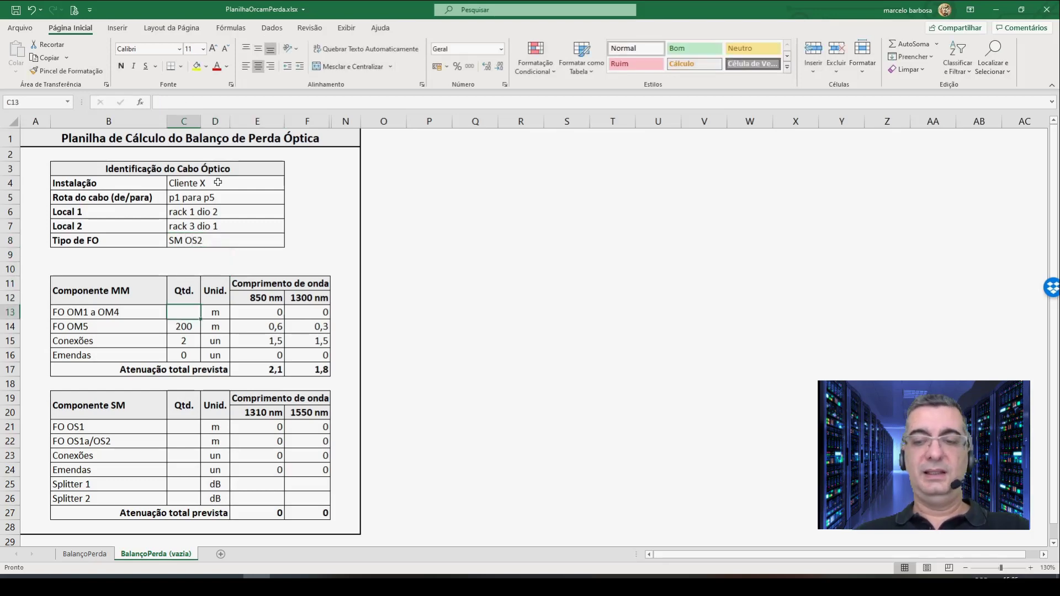
pyautogui.press('Delete')
pyautogui.press('Down')
pyautogui.press('Delete')
pyautogui.press('Down')
pyautogui.press('Delete')
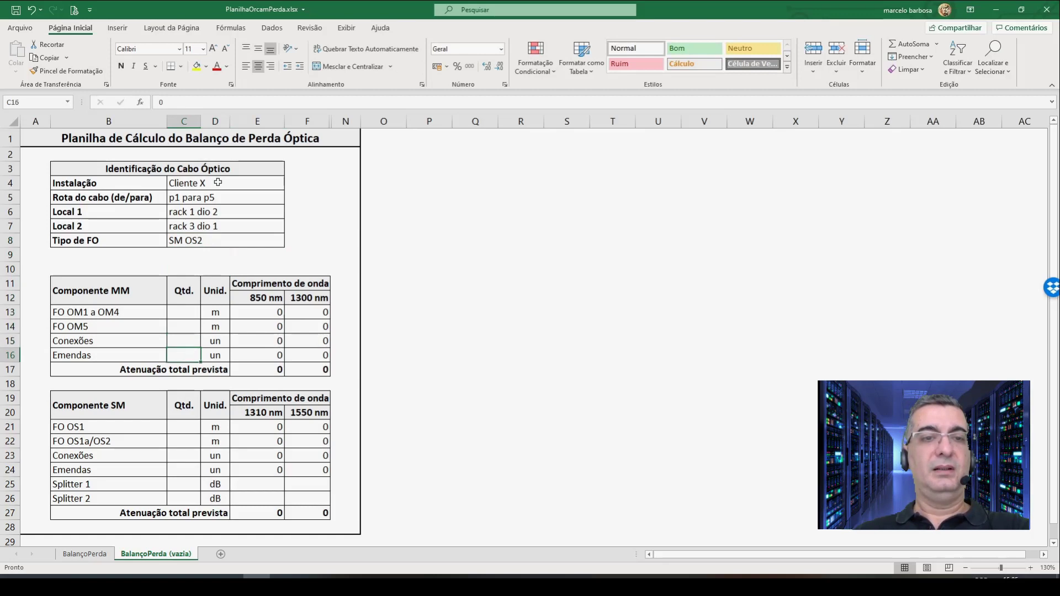
# Enter a quantity of 3000 m for FO OS1a/OS2 in the Componente SM table
pyautogui.press('Down')
pyautogui.press('Down')
pyautogui.press('Down')
pyautogui.press('Down')
pyautogui.press('Down')
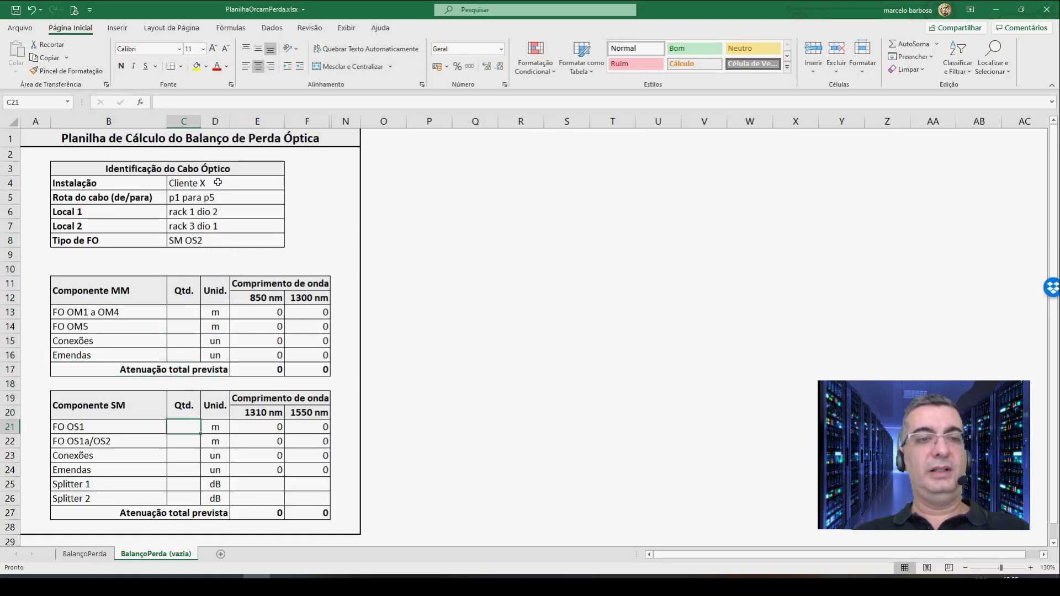
pyautogui.write('3000')
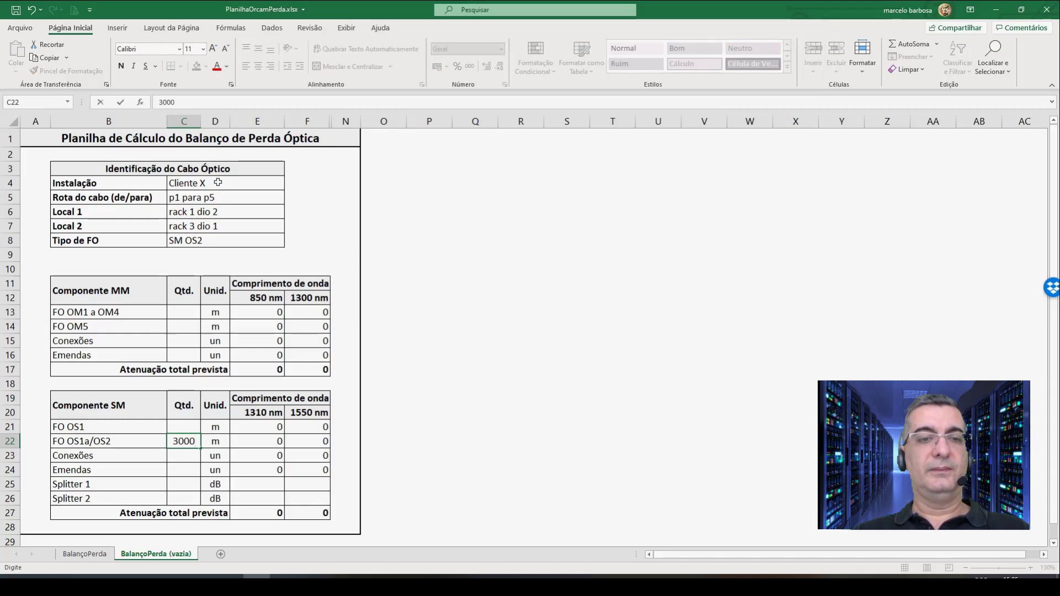
pyautogui.press('Return')
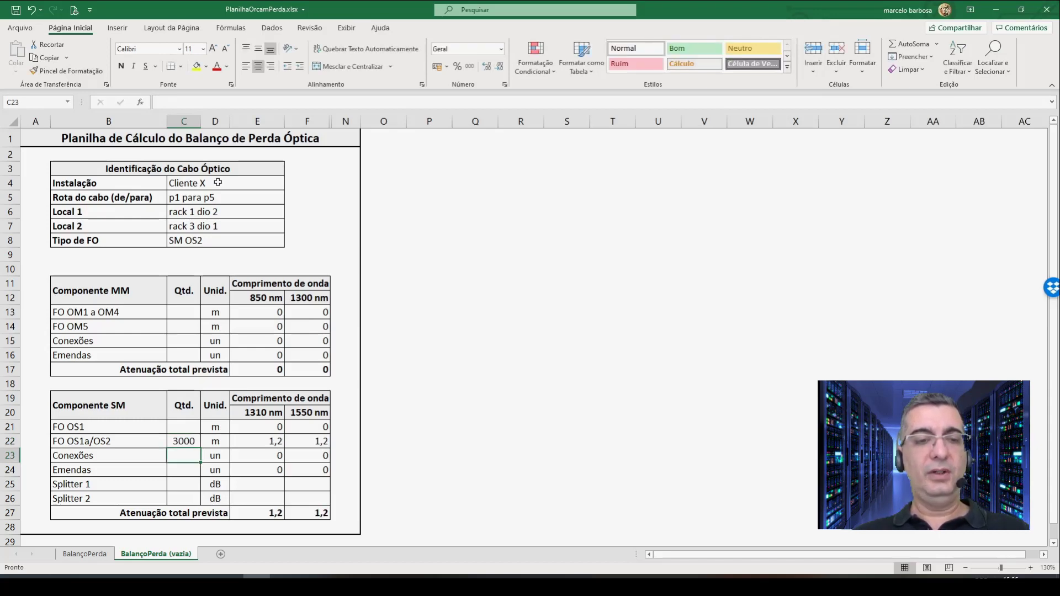
# Set the Componente SM quantities to 2 for Conexões and 5 for Emendas, and check the total attenuation at both wavelengths
pyautogui.write('2')
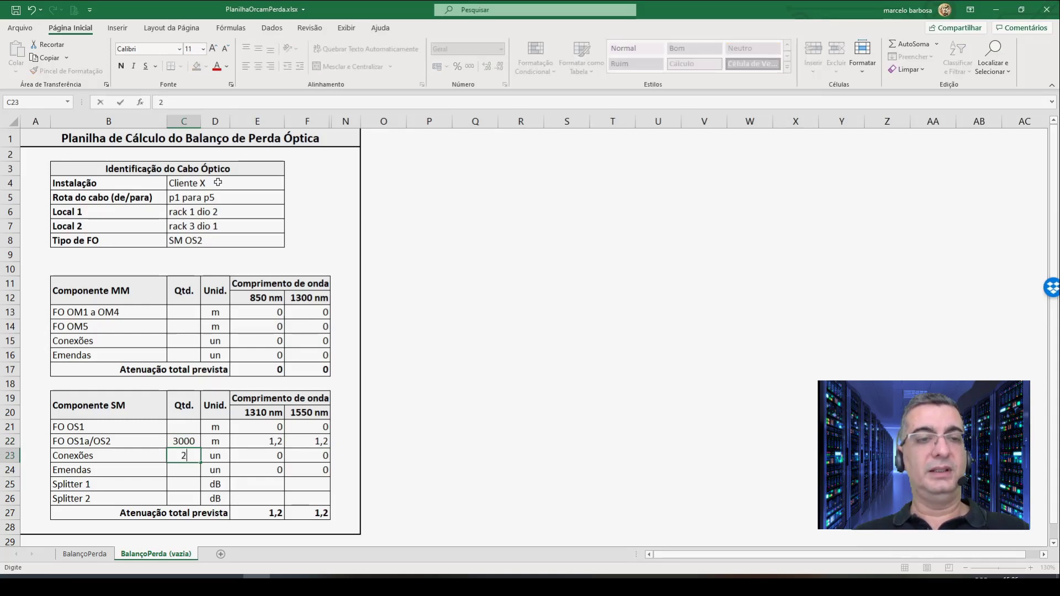
pyautogui.press('Return')
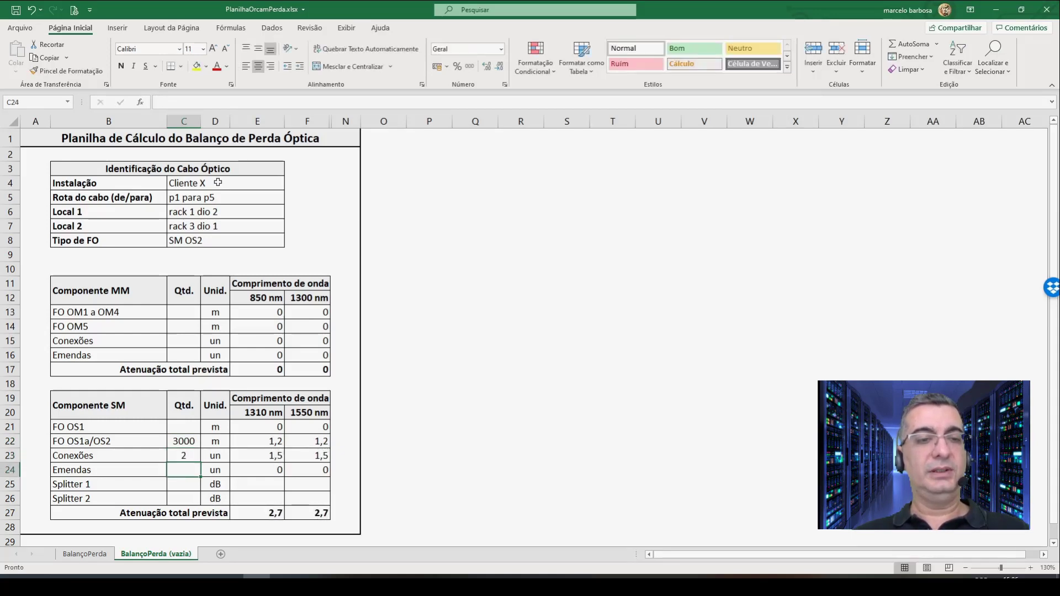
pyautogui.write('5')
pyautogui.press('Return')
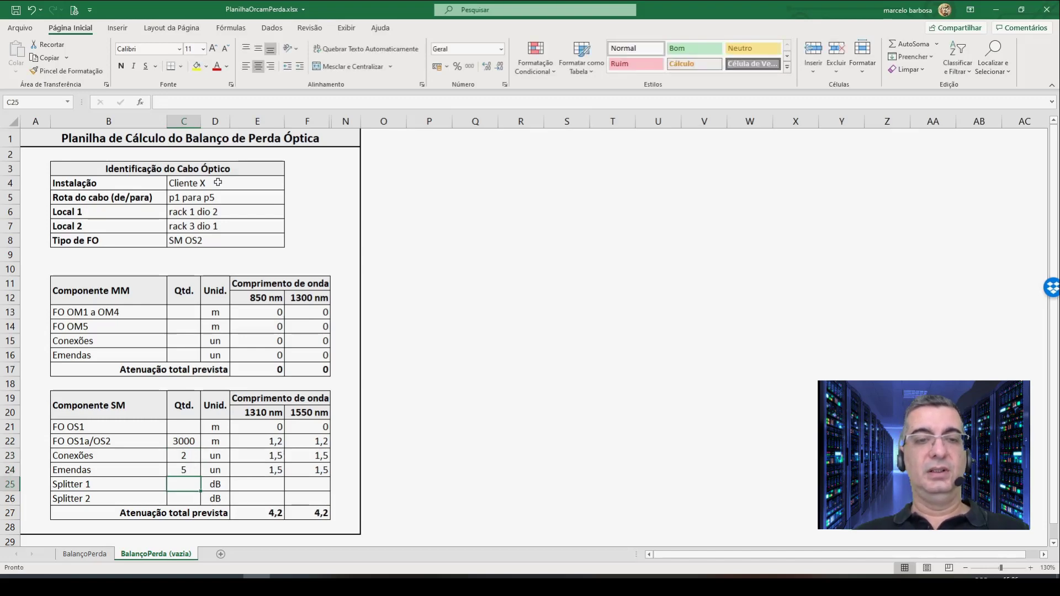
pyautogui.press('Right')
pyautogui.press('Down')
pyautogui.press('Right')
pyautogui.press('Down')
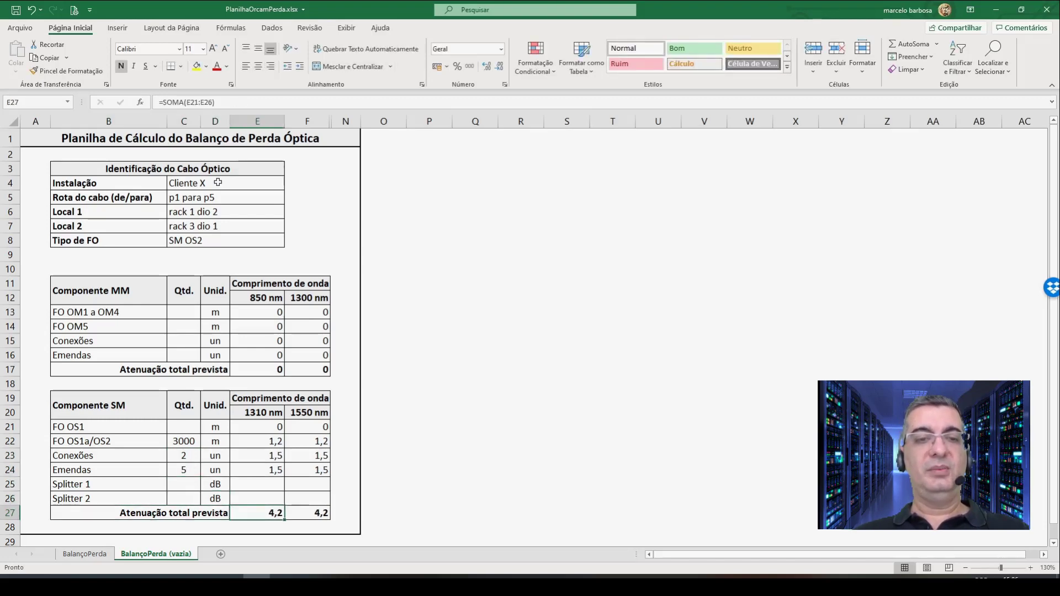
pyautogui.press('Right')
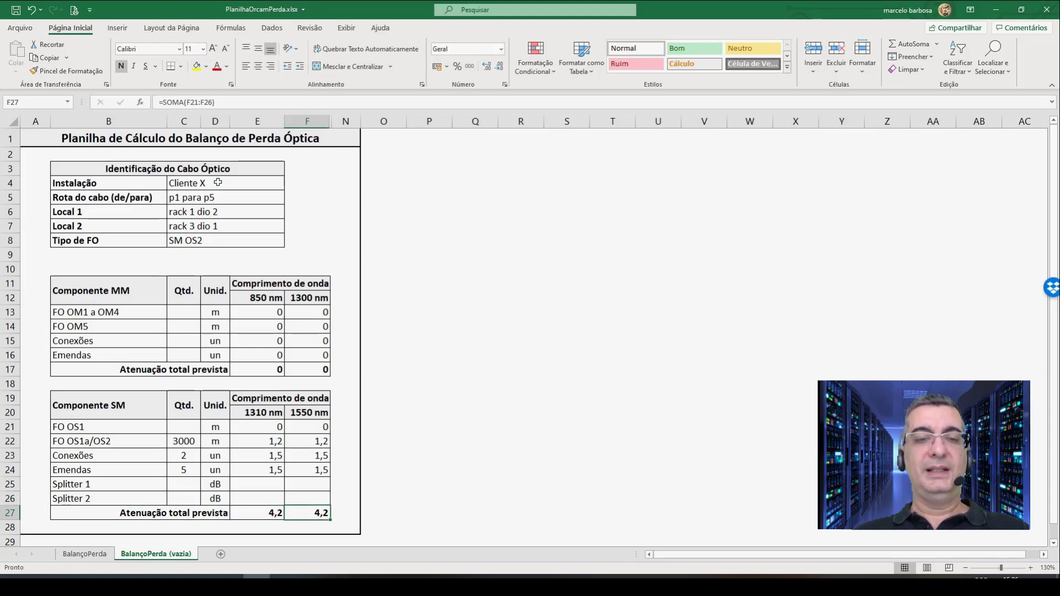
# Enter a quantity of 7 dB for Splitter 1 in the Componente SM table
pyautogui.press('Left')
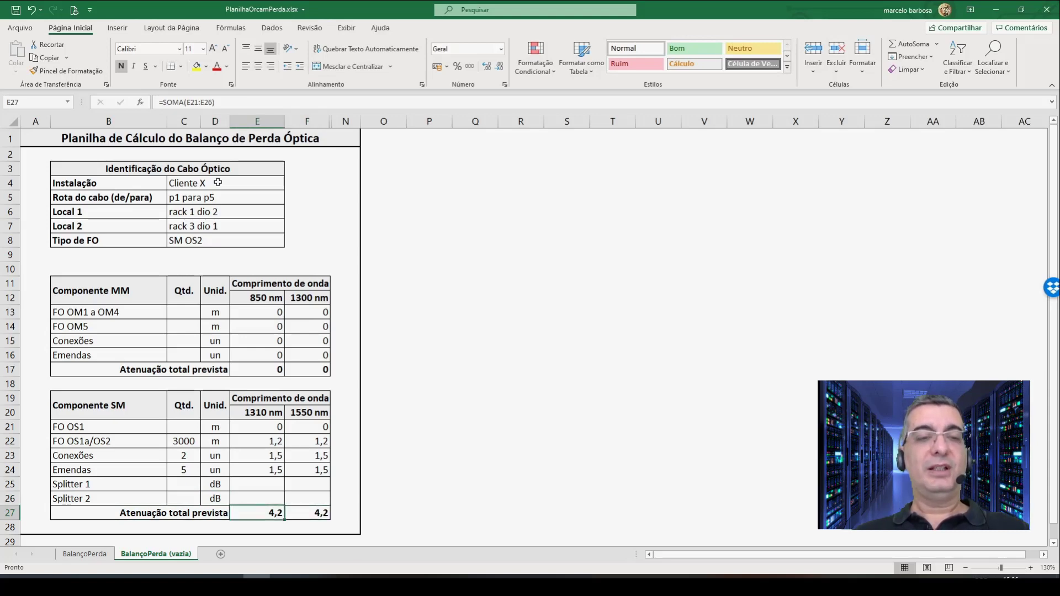
pyautogui.press('Up')
pyautogui.press('Up')
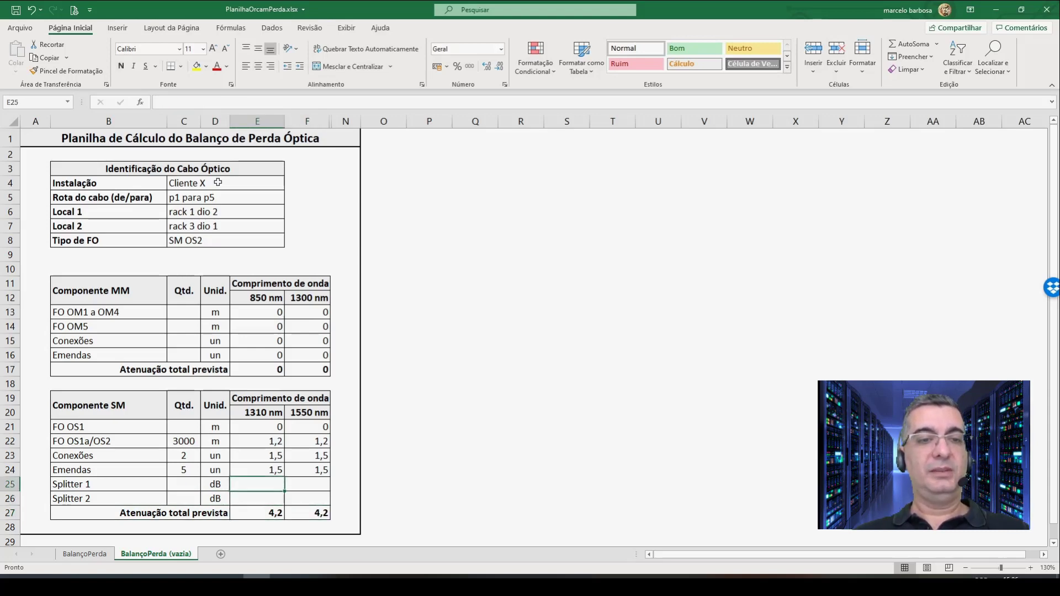
pyautogui.press('Left')
pyautogui.press('Left')
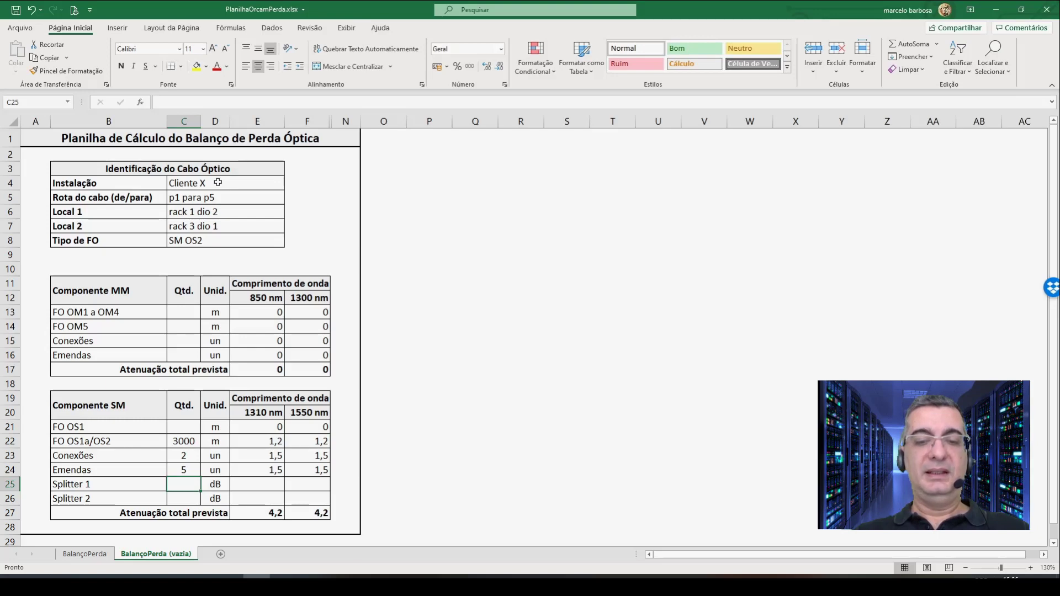
pyautogui.write('7')
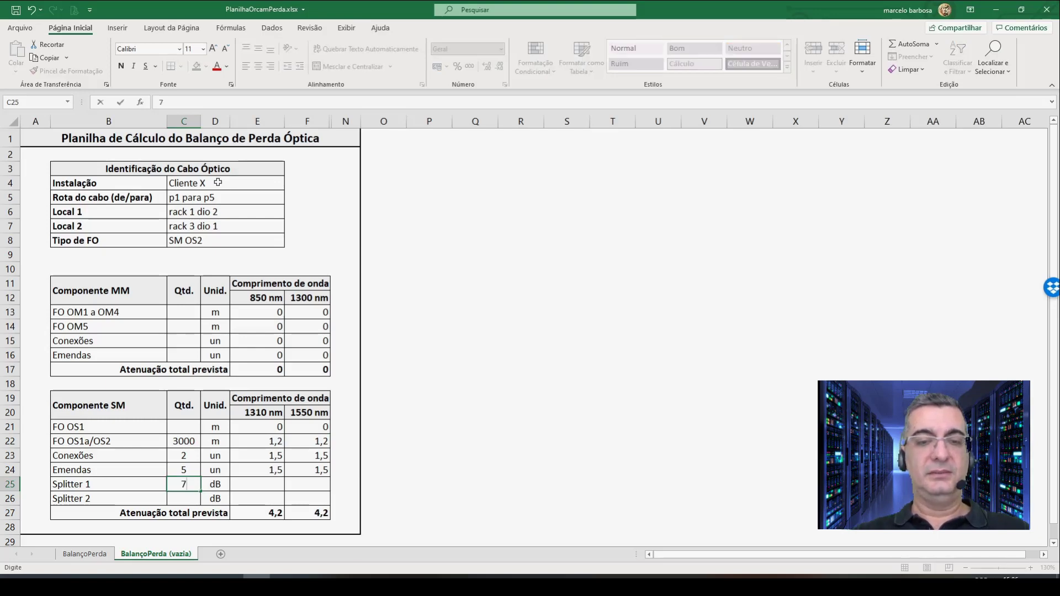
pyautogui.press('Return')
# Link Splitter 1's 1310 nm attenuation to its quantity with =C25 in cell E25
pyautogui.press('Up')
pyautogui.press('Right')
pyautogui.press('Right')
pyautogui.write('=')
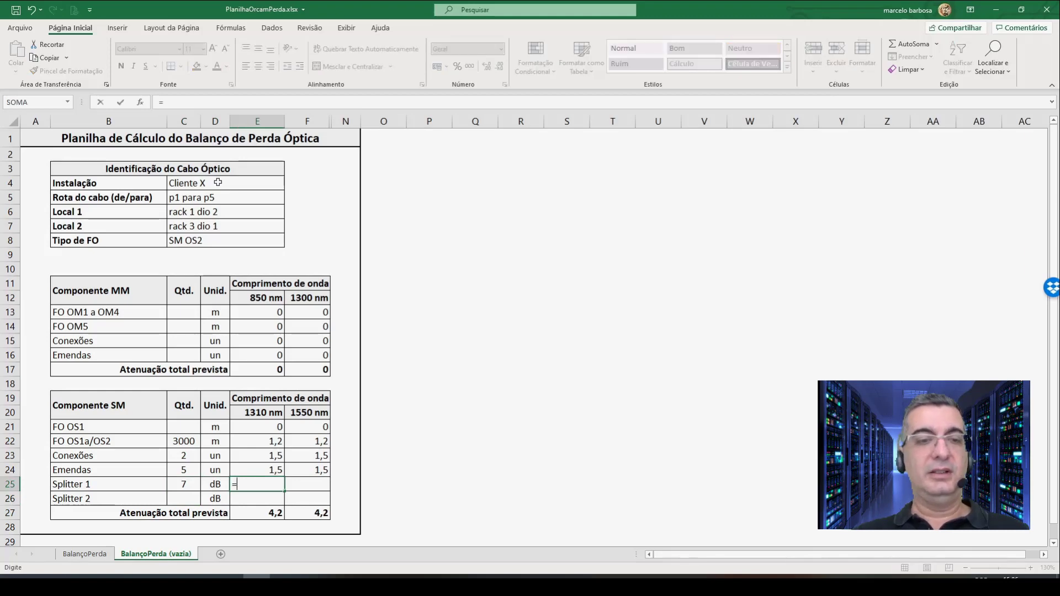
pyautogui.press('Left')
pyautogui.press('Left')
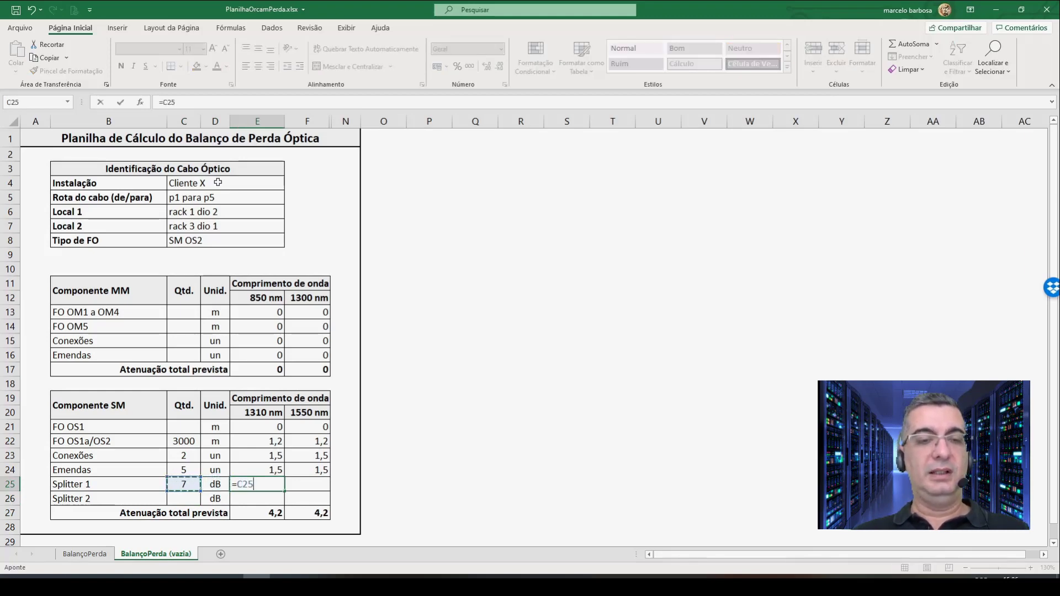
pyautogui.press('Return')
# Link Splitter 1's 1550 nm attenuation to its quantity with =C25 in cell F25
pyautogui.press('Up')
pyautogui.press('Right')
pyautogui.write('=')
pyautogui.press('Left')
pyautogui.press('Left')
pyautogui.press('Left')
pyautogui.press('Return')
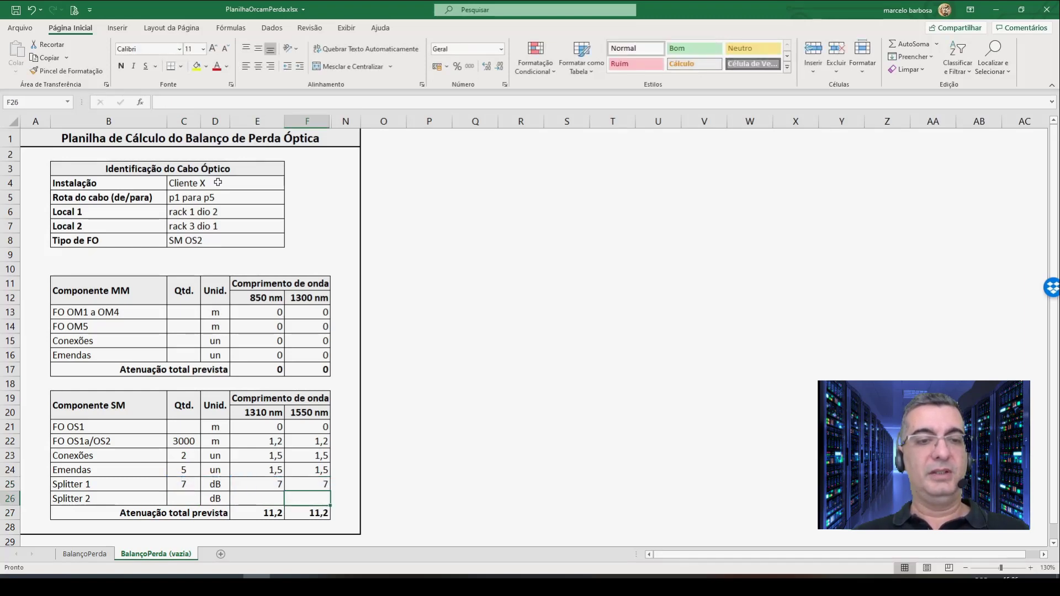
# Link Splitter 2's 1310 nm attenuation to its quantity with =C26 in cell E26
pyautogui.press('Left')
pyautogui.write('=')
pyautogui.press('Left')
pyautogui.press('Left')
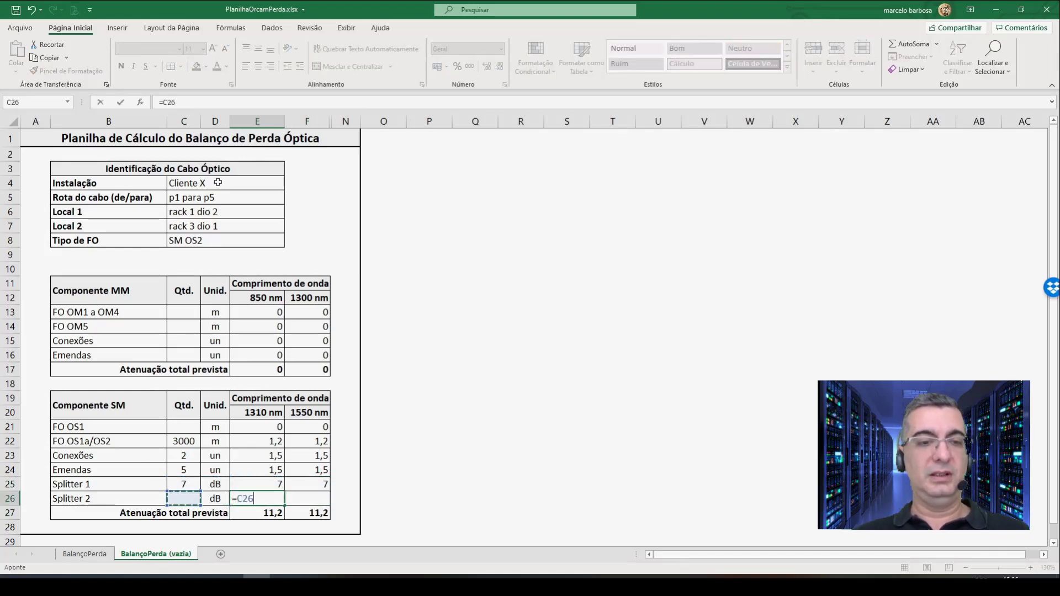
pyautogui.press('Return')
# Link Splitter 2's 1550 nm attenuation to its quantity with =C26 in cell F26
pyautogui.press('Up')
pyautogui.press('Right')
pyautogui.press('Right')
pyautogui.press('Left')
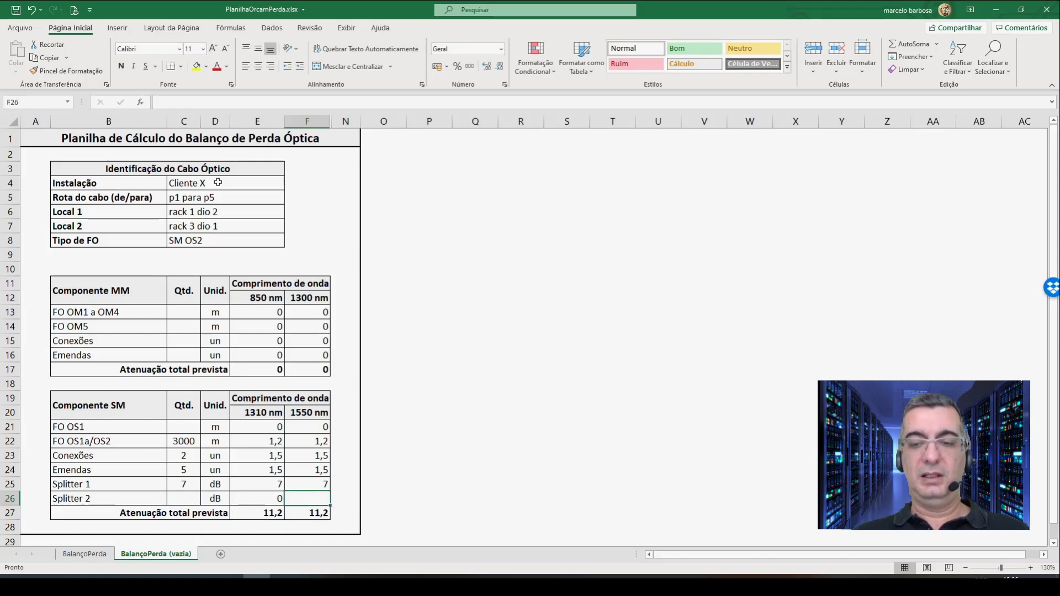
pyautogui.write('=')
pyautogui.press('Left')
pyautogui.press('Left')
pyautogui.press('Left')
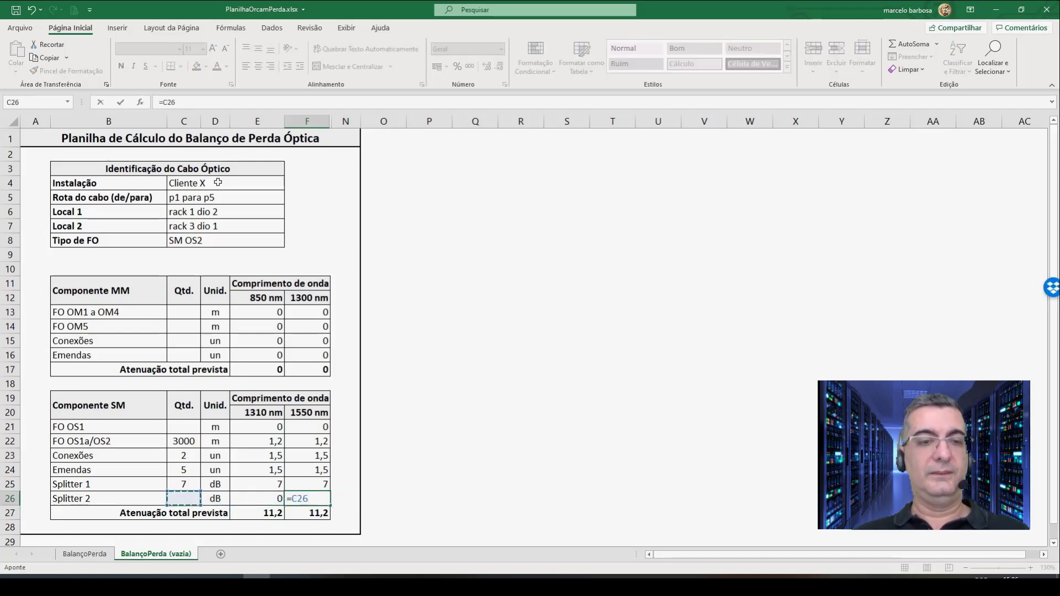
pyautogui.press('Return')
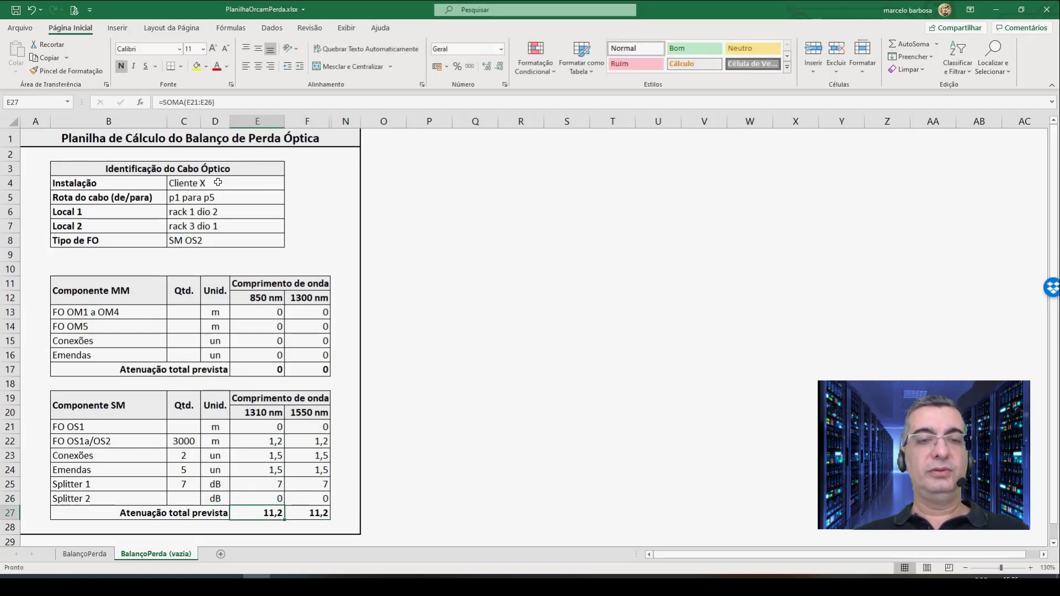
# Enter a quantity of 7 dB for Splitter 2 in the Componente SM table
pyautogui.press('Up')
pyautogui.press('Up')
pyautogui.press('Left')
pyautogui.press('Left')
pyautogui.press('Left')
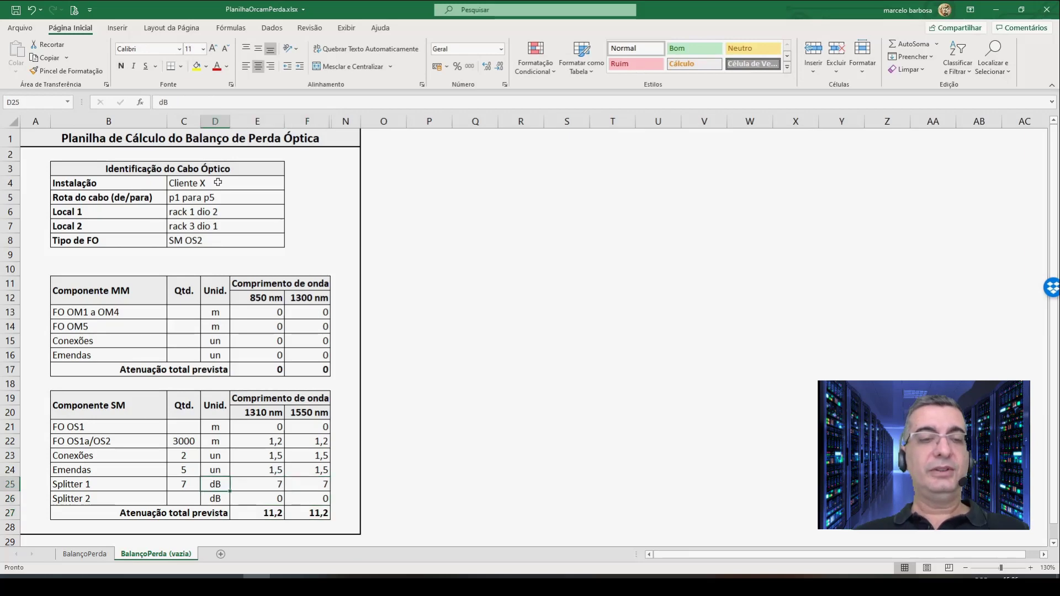
pyautogui.press('Down')
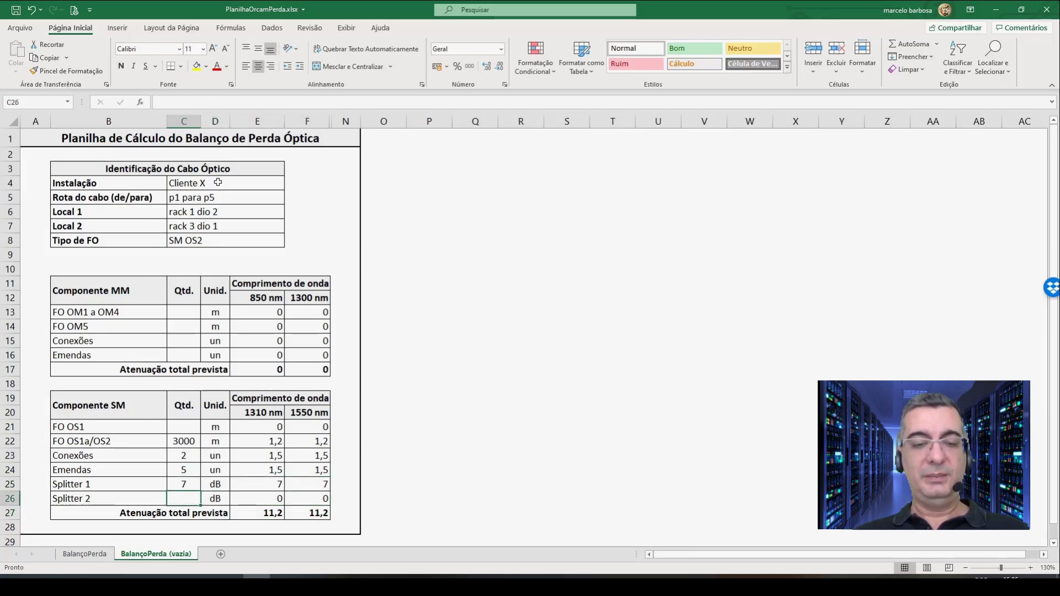
pyautogui.write('7')
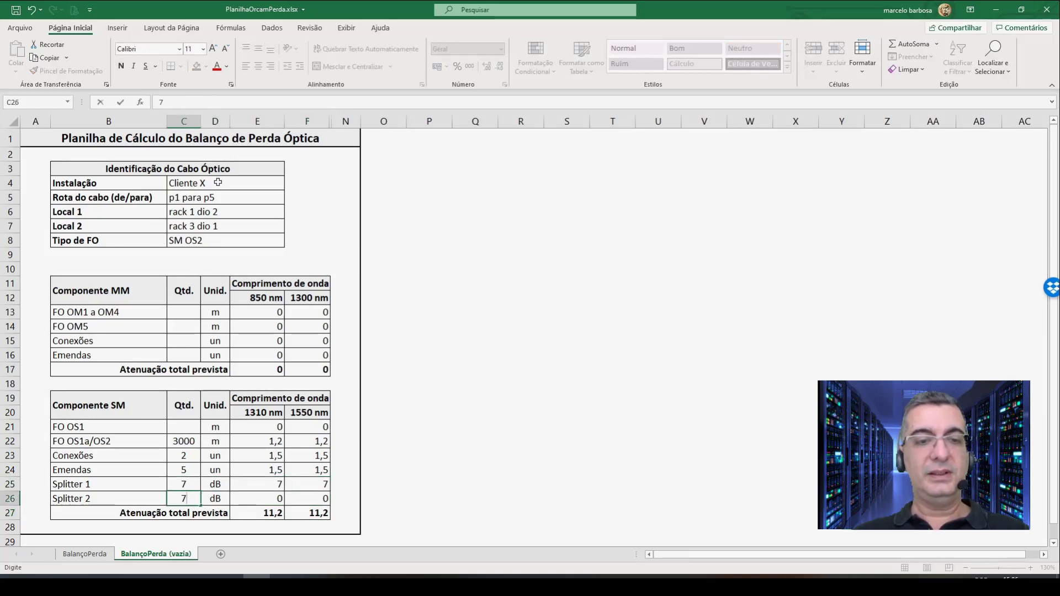
pyautogui.press('Right')
pyautogui.press('Right')
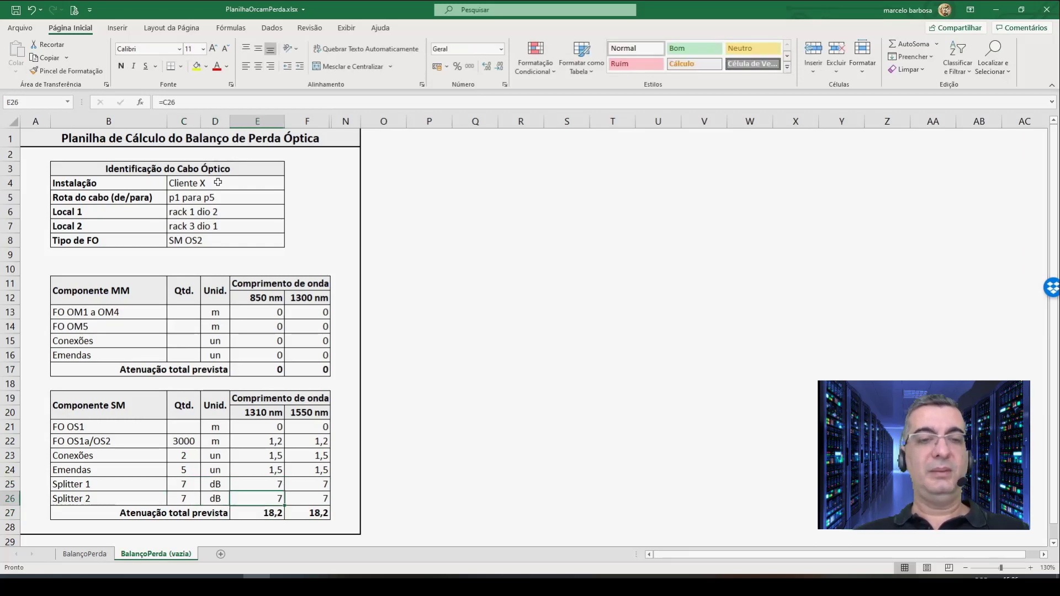
# Check the Splitter 1 and Splitter 2 quantities, their attenuation formulas at both wavelengths, and the SM total attenuation
pyautogui.press('Up')
pyautogui.press('Right')
pyautogui.press('Down')
pyautogui.press('Up')
pyautogui.press('Left')
pyautogui.press('Down')
pyautogui.press('Up')
pyautogui.press('Left')
pyautogui.press('Left')
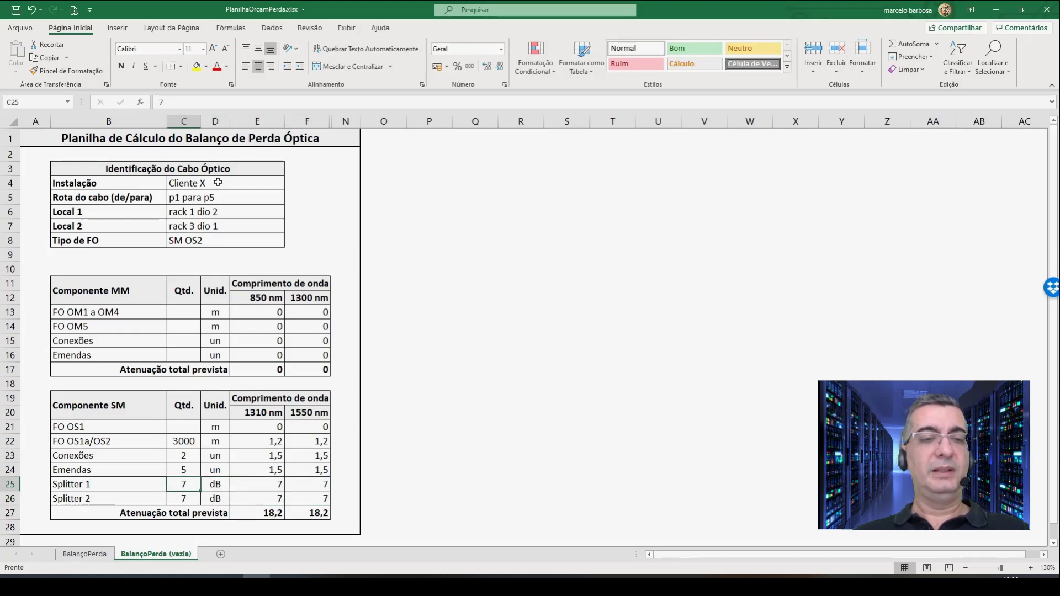
pyautogui.press('Right')
pyautogui.press('Right')
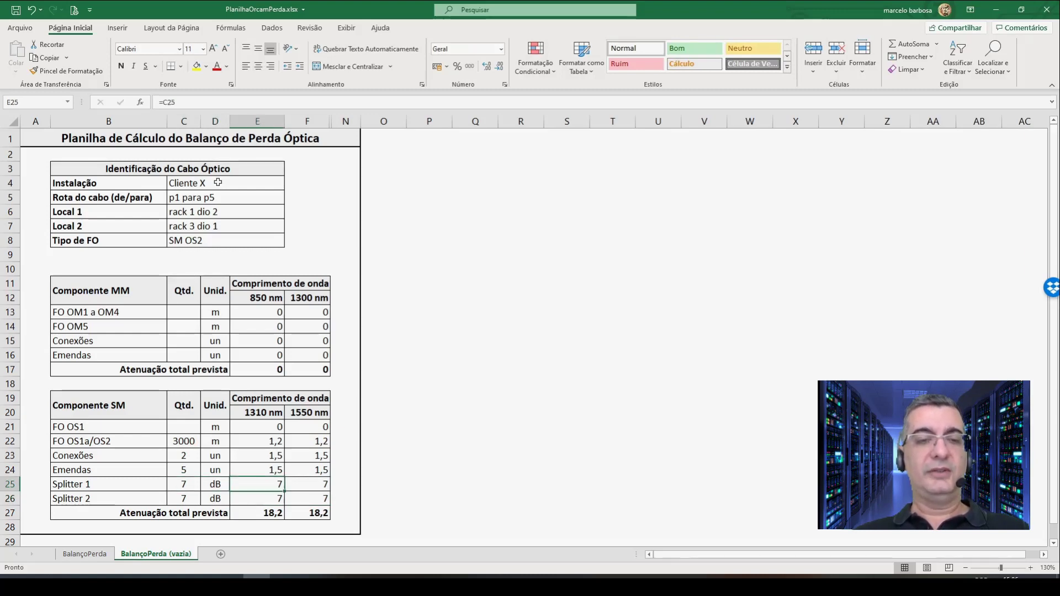
pyautogui.press('Left')
pyautogui.press('Left')
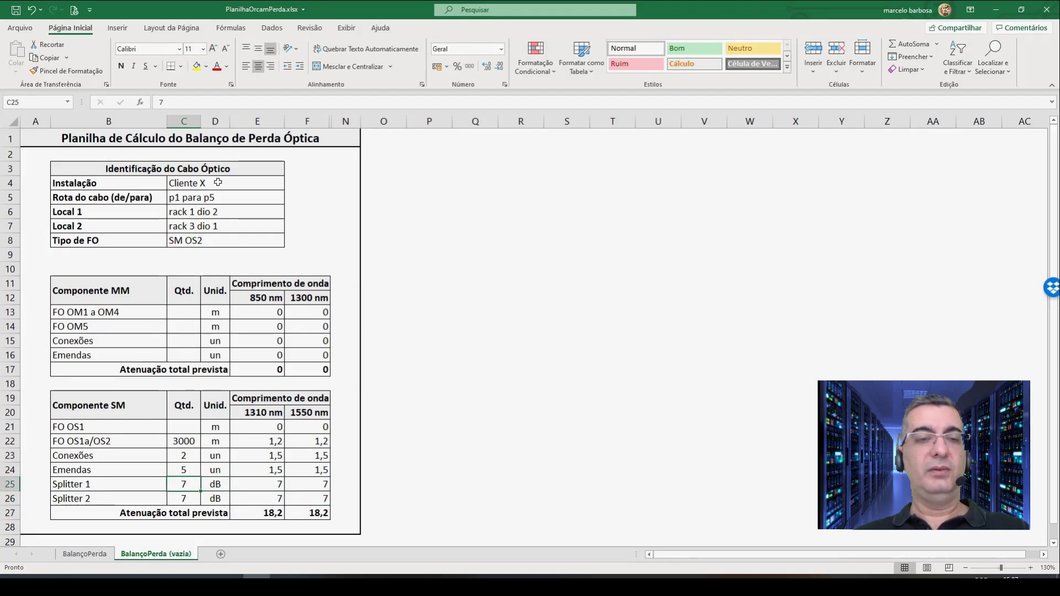
pyautogui.press('Right')
pyautogui.press('Right')
pyautogui.press('Down')
pyautogui.press('Down')
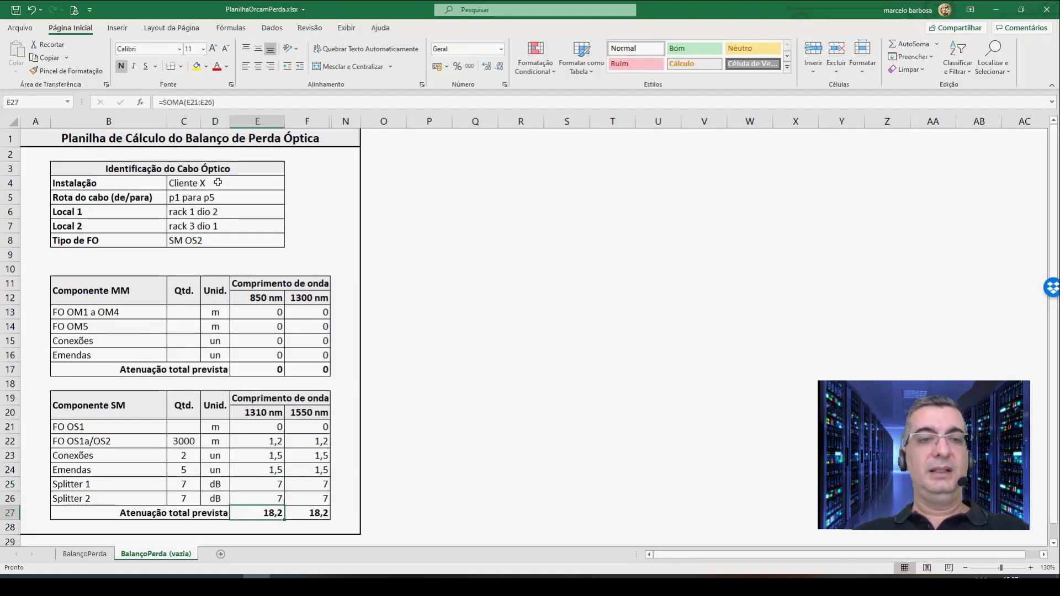
pyautogui.press('Up')
pyautogui.press('Right')
pyautogui.press('Up')
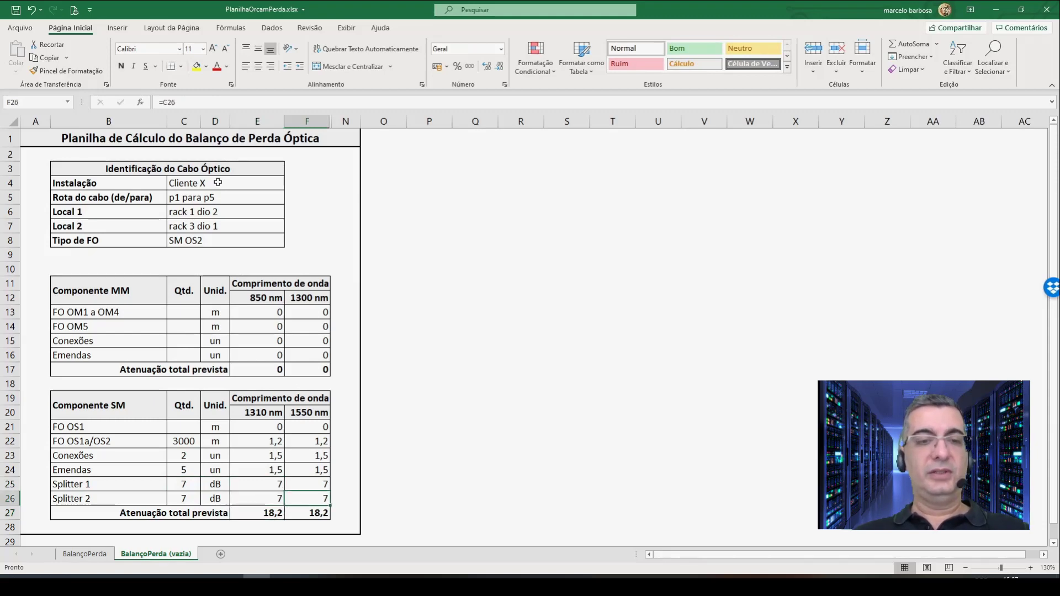
# Review the Componente MM attenuation formulas for fiber, Conexões and Emendas at 850 nm and 1300 nm
pyautogui.press('Up')
pyautogui.press('Left')
pyautogui.press('Up')
pyautogui.press('Up')
pyautogui.press('Up')
pyautogui.press('Up')
pyautogui.press('Up')
pyautogui.press('Up')
pyautogui.press('Up')
pyautogui.press('Up')
pyautogui.press('Up')
pyautogui.press('Up')
pyautogui.press('Up')
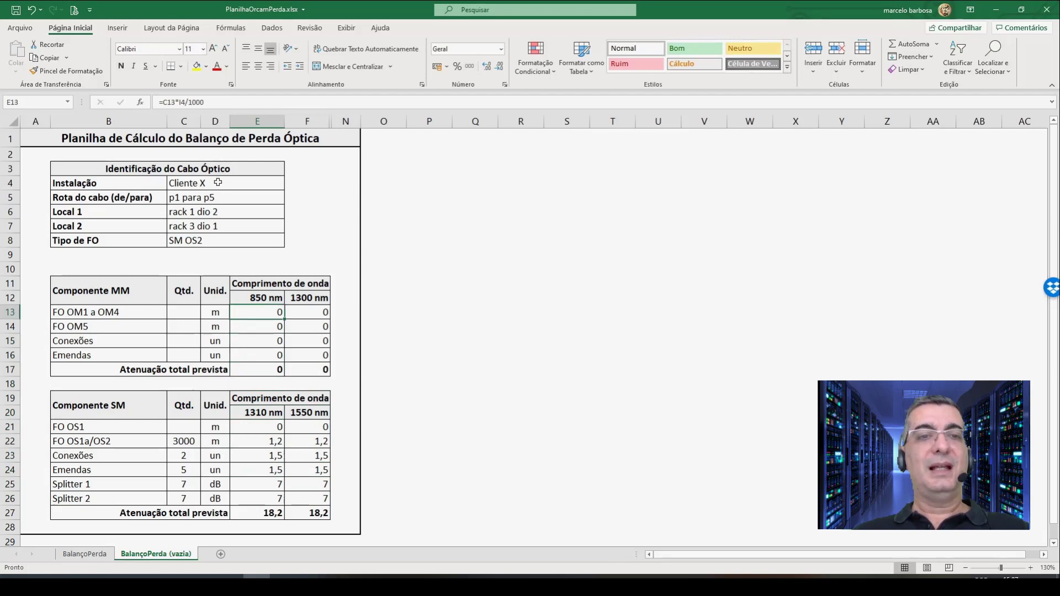
pyautogui.press('Down')
pyautogui.press('Down')
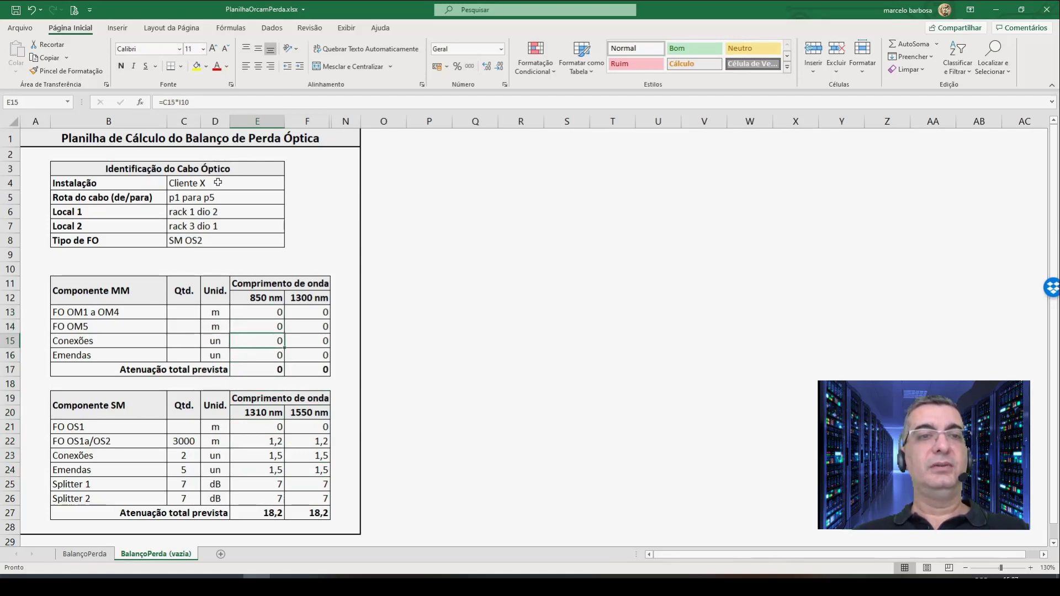
pyautogui.press('Down')
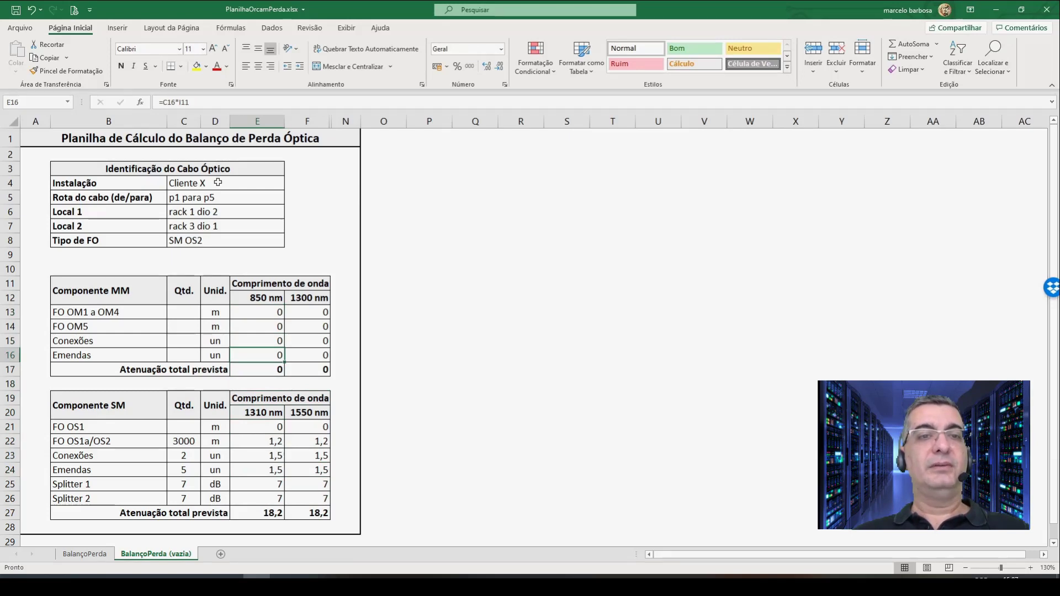
pyautogui.press('Right')
pyautogui.press('Up')
pyautogui.press('Up')
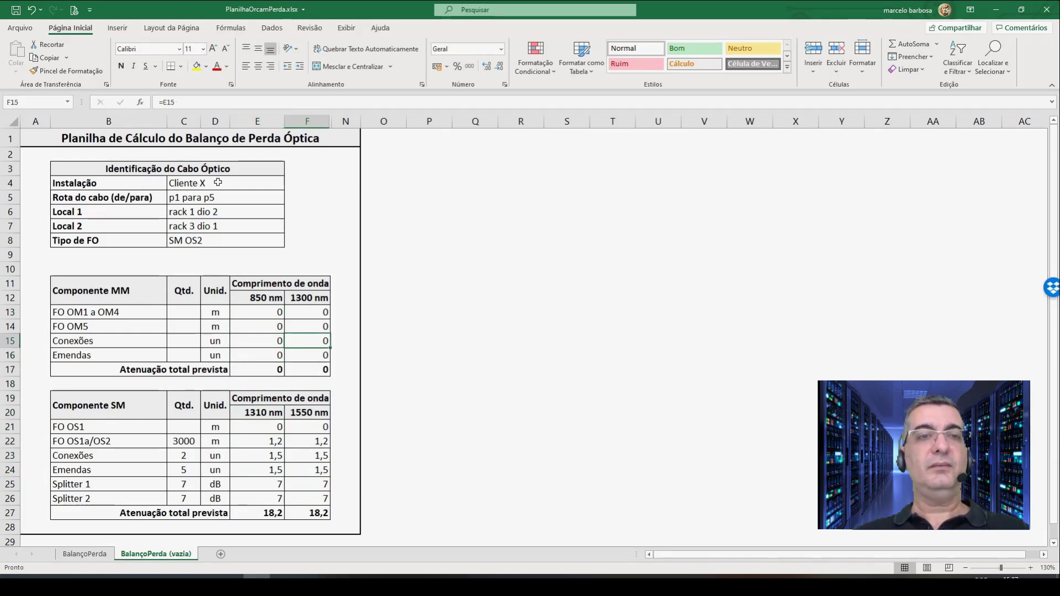
pyautogui.press('Up')
# Review the Componente SM attenuation formulas for fiber, Conexões, Emendas and splitters at 1310 nm and 1550 nm
pyautogui.press('Down')
pyautogui.press('Down')
pyautogui.press('Down')
pyautogui.press('Down')
pyautogui.press('Down')
pyautogui.press('Down')
pyautogui.press('Down')
pyautogui.press('Down')
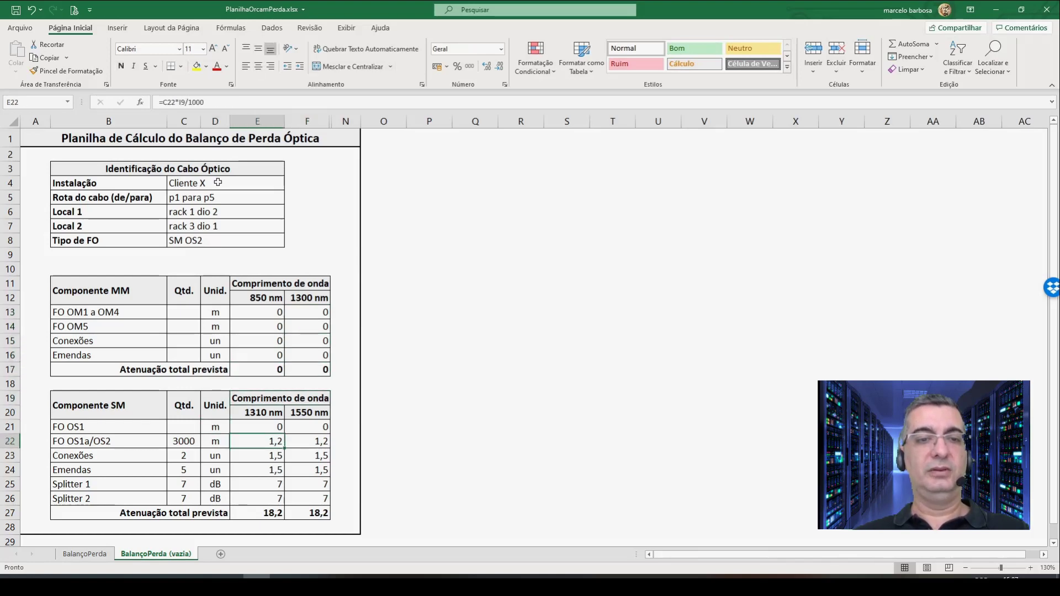
pyautogui.press('Down')
pyautogui.press('Down')
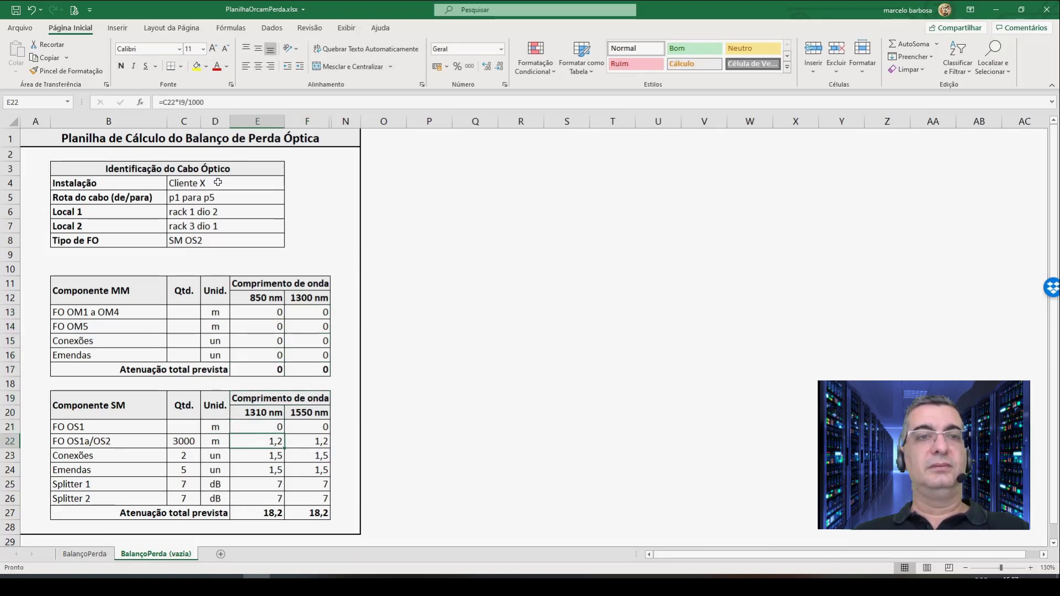
pyautogui.press('Down')
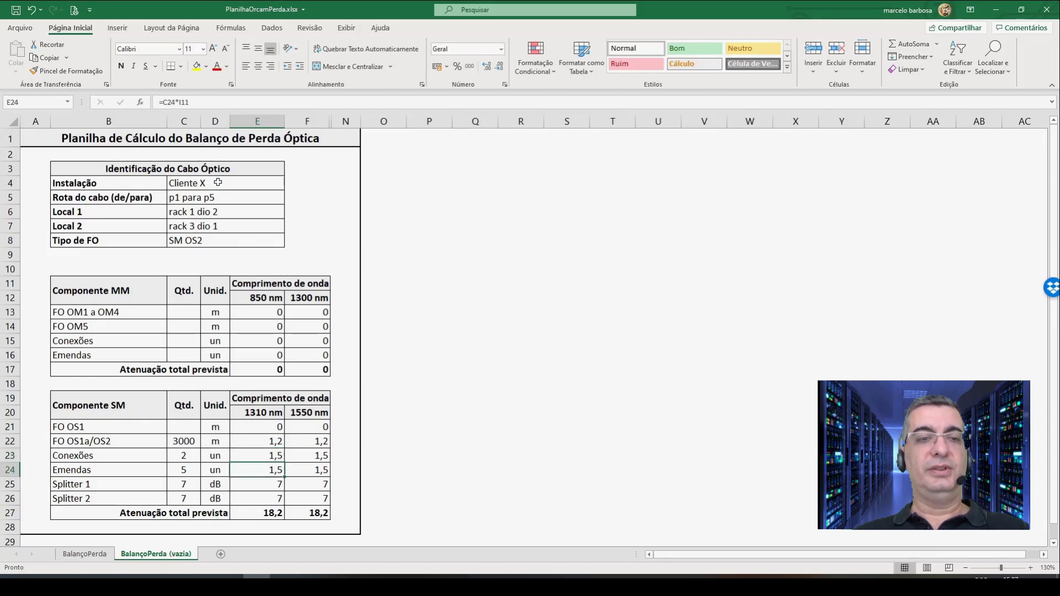
pyautogui.press('Down')
pyautogui.press('Down')
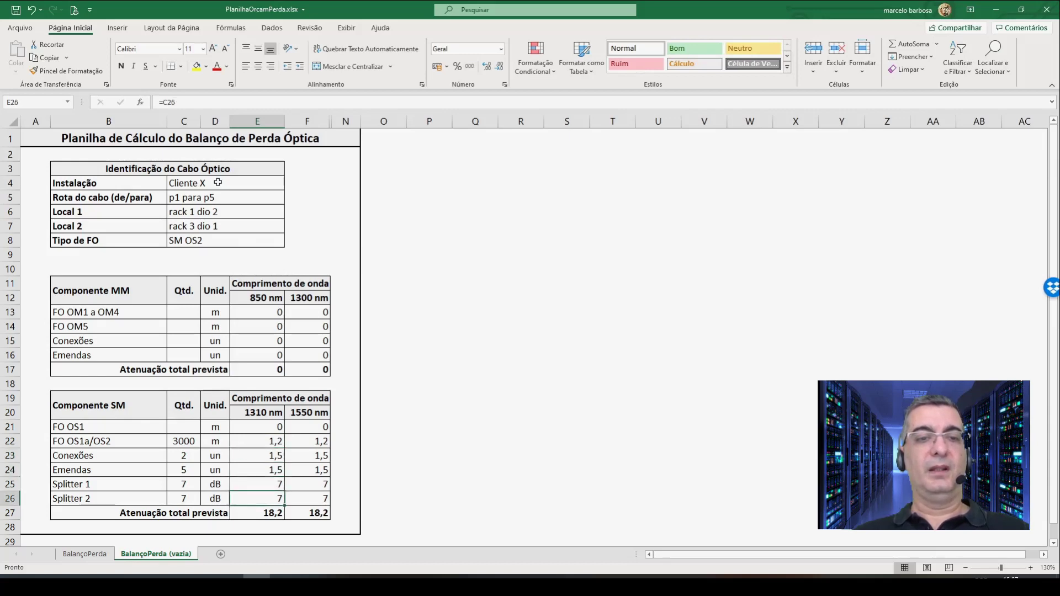
pyautogui.press('Right')
pyautogui.press('Up')
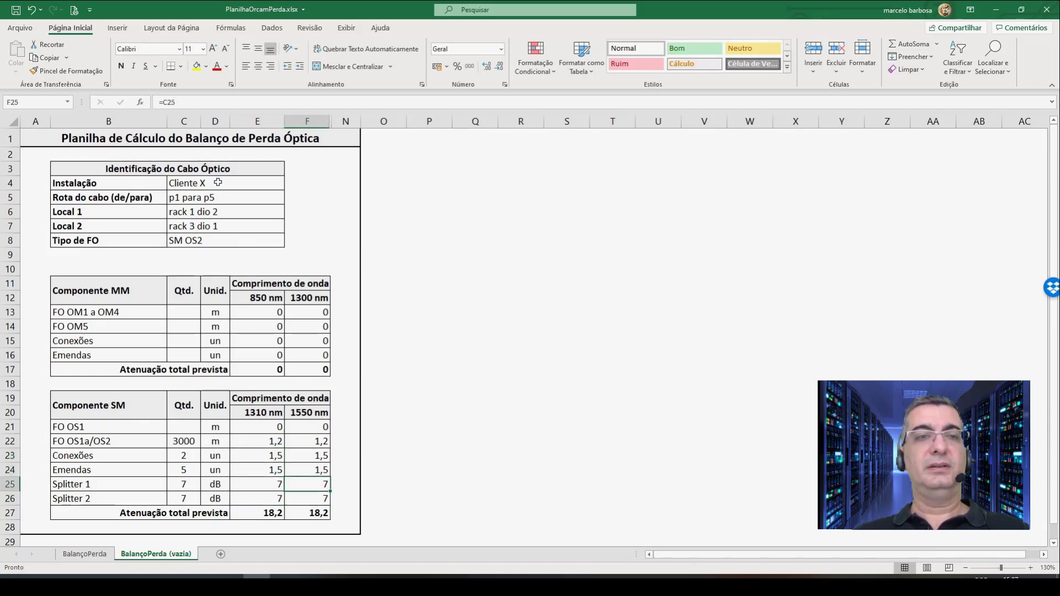
pyautogui.press('Up')
pyautogui.press('Up')
pyautogui.press('Up')
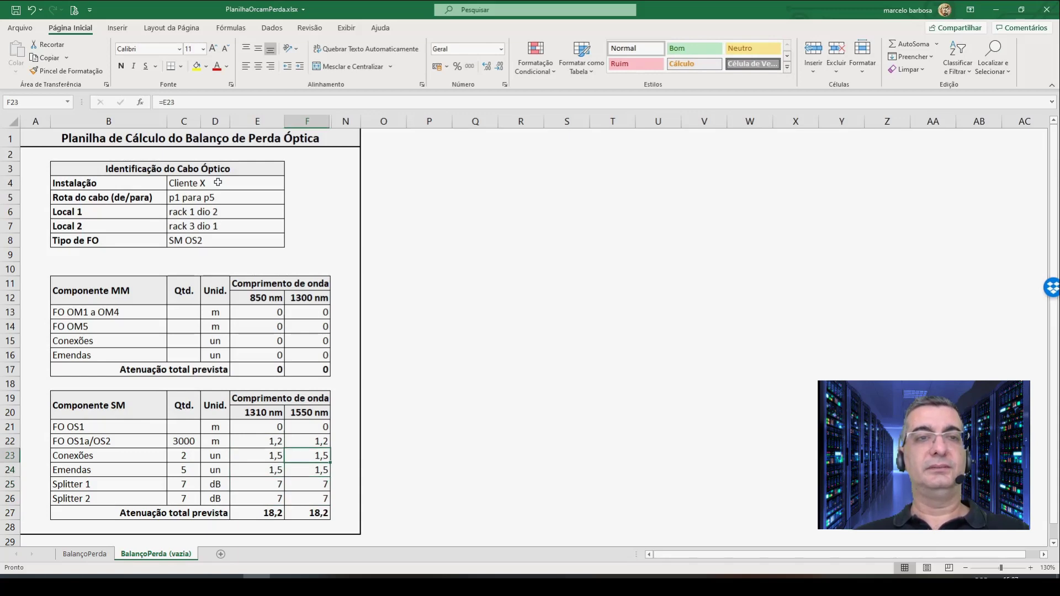
pyautogui.press('Up')
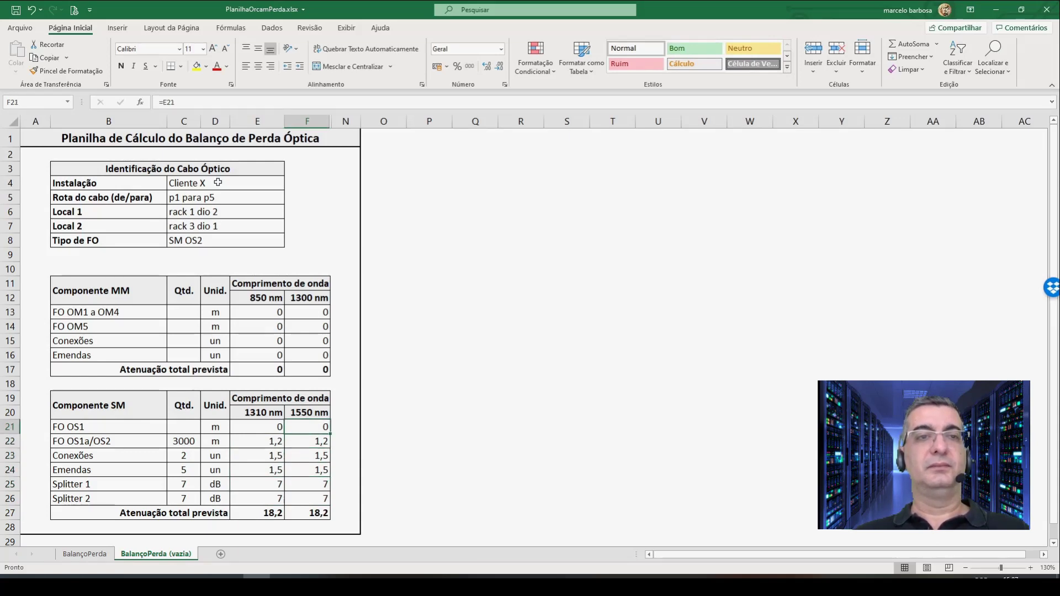